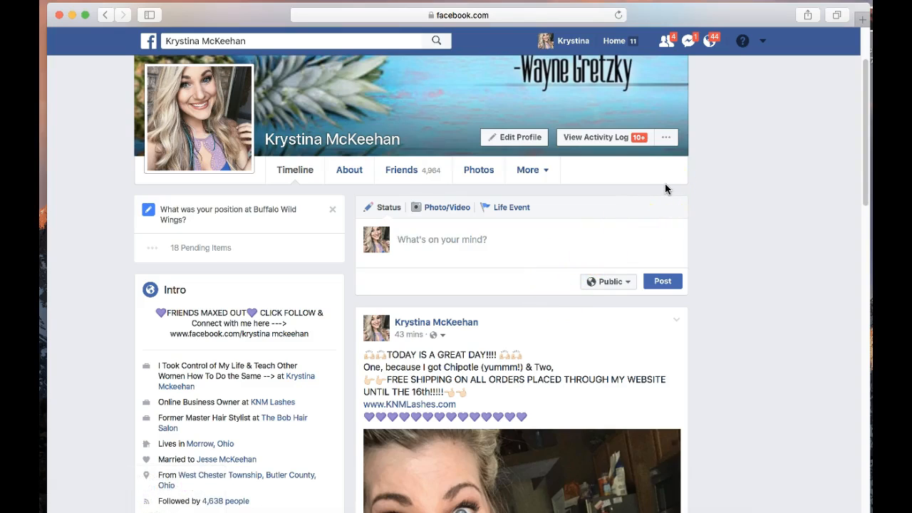
# Step: Open the public-figure Page from the account's list of managed Pages
pyautogui.click(599, 132)
pyautogui.click(762, 41)
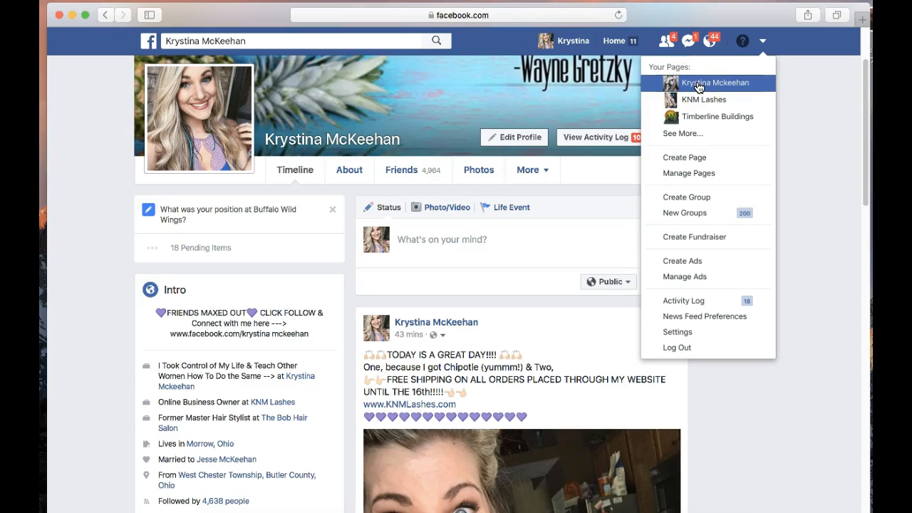
pyautogui.click(698, 85)
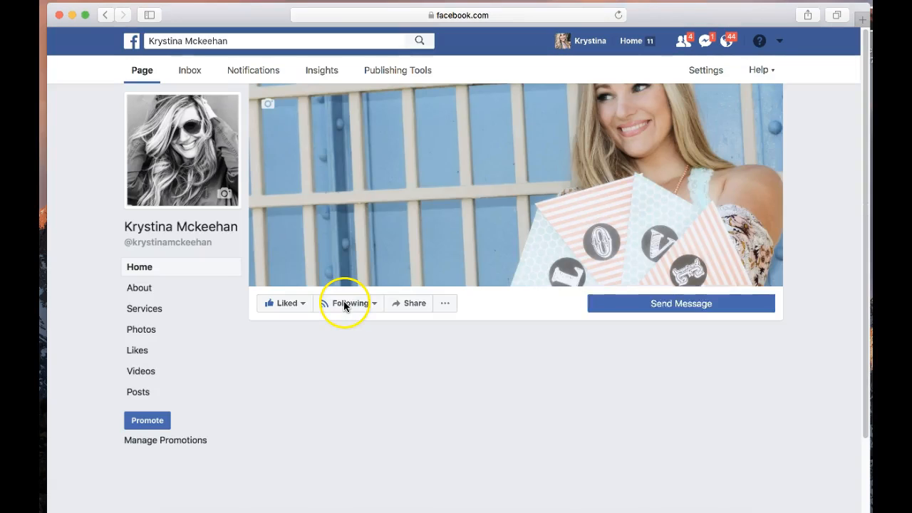
pyautogui.click(341, 304)
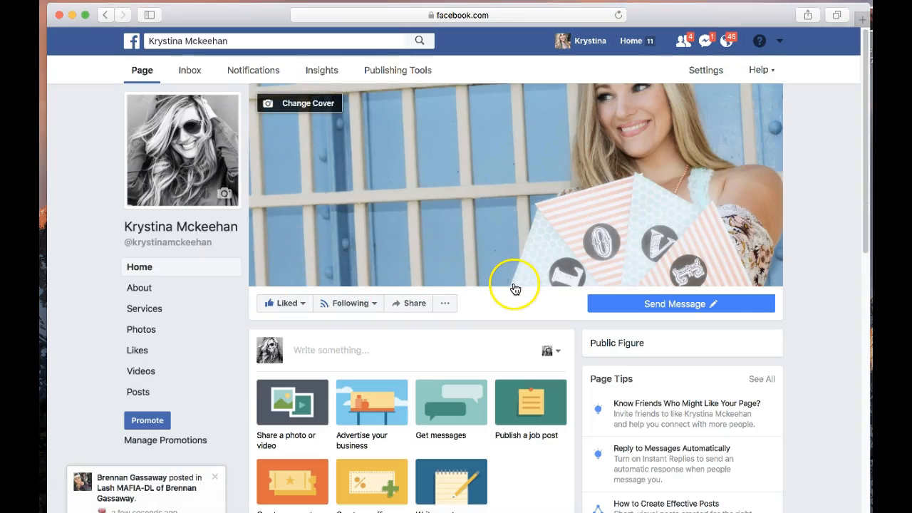
# Step: Look through the Page's weekly statistics, photos, videos and recent posts, closing the chat window that covers them
pyautogui.scroll(-3, 506, 285)
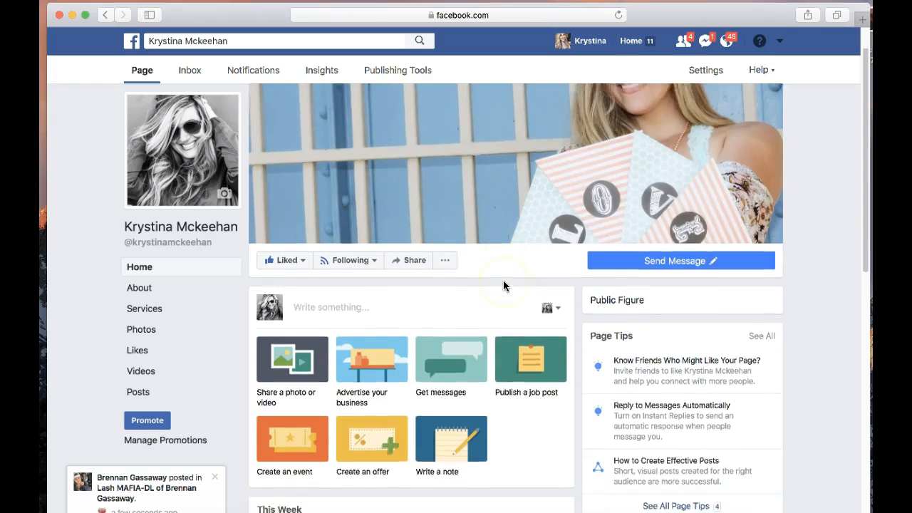
pyautogui.scroll(-5, 501, 282)
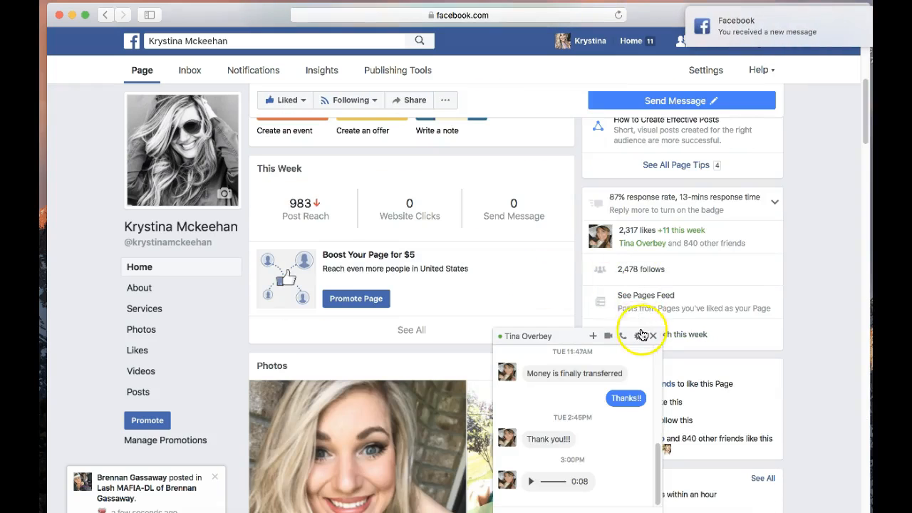
pyautogui.click(652, 336)
pyautogui.scroll(-5, 572, 354)
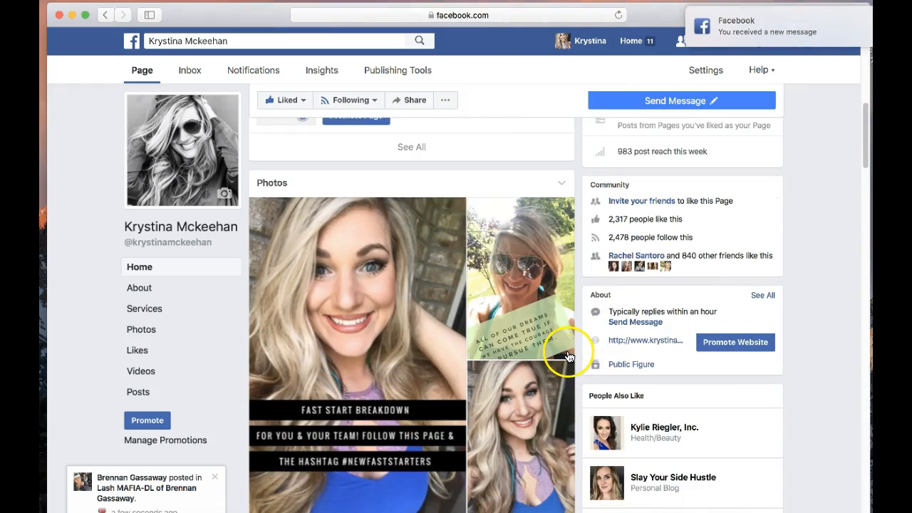
pyautogui.scroll(-12, 568, 356)
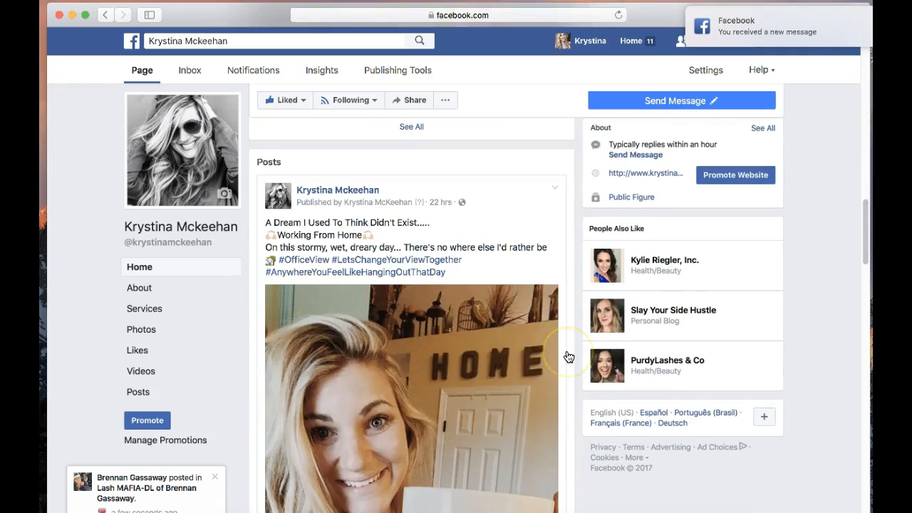
pyautogui.scroll(-8, 568, 354)
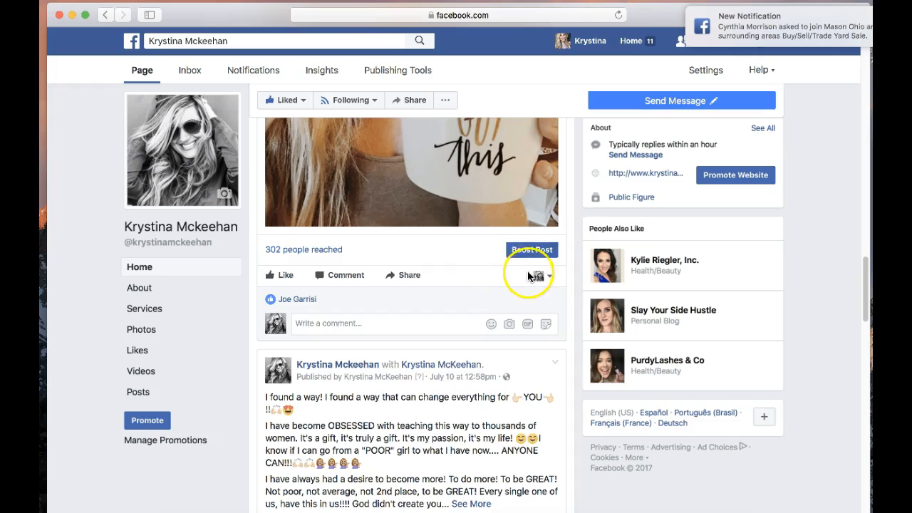
pyautogui.scroll(7, 529, 276)
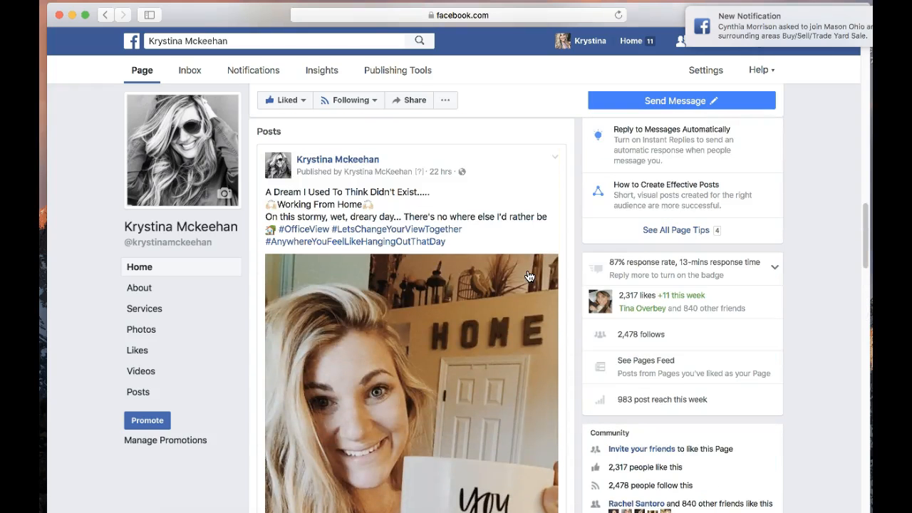
pyautogui.scroll(2, 529, 276)
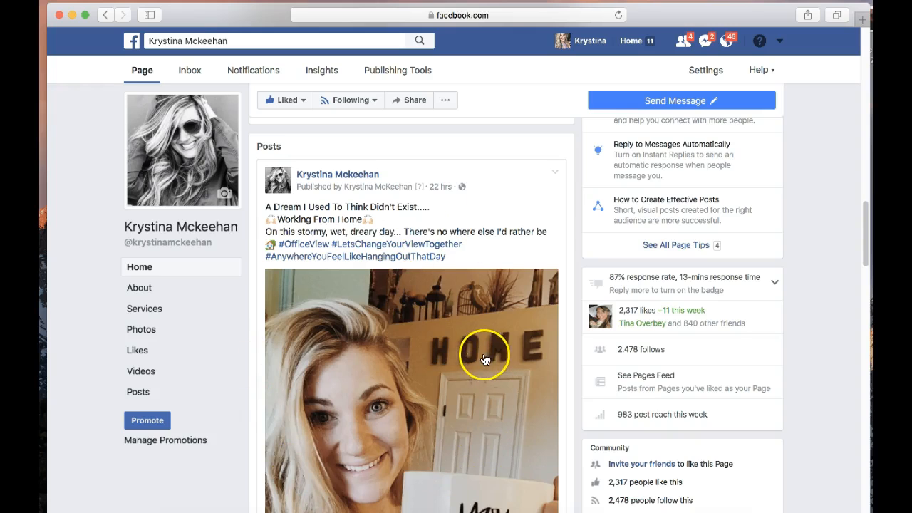
pyautogui.scroll(5, 486, 356)
pyautogui.scroll(10, 463, 363)
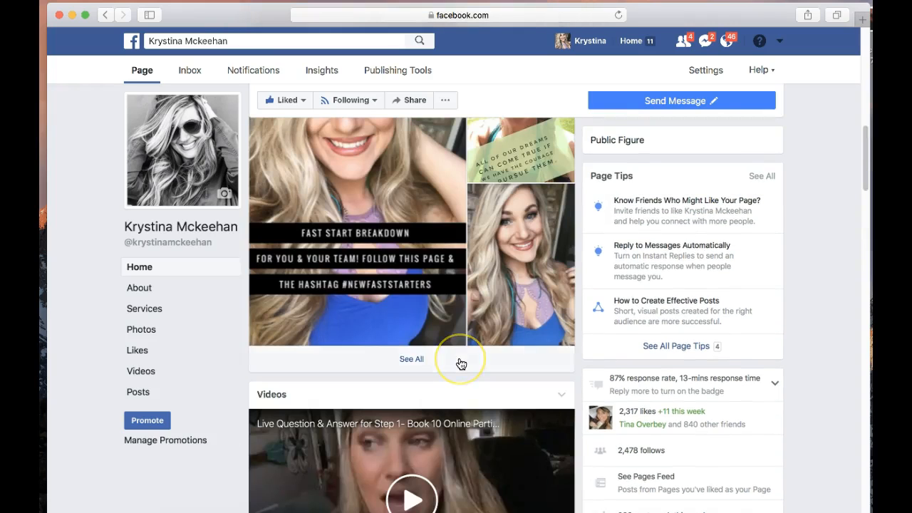
pyautogui.scroll(7, 460, 363)
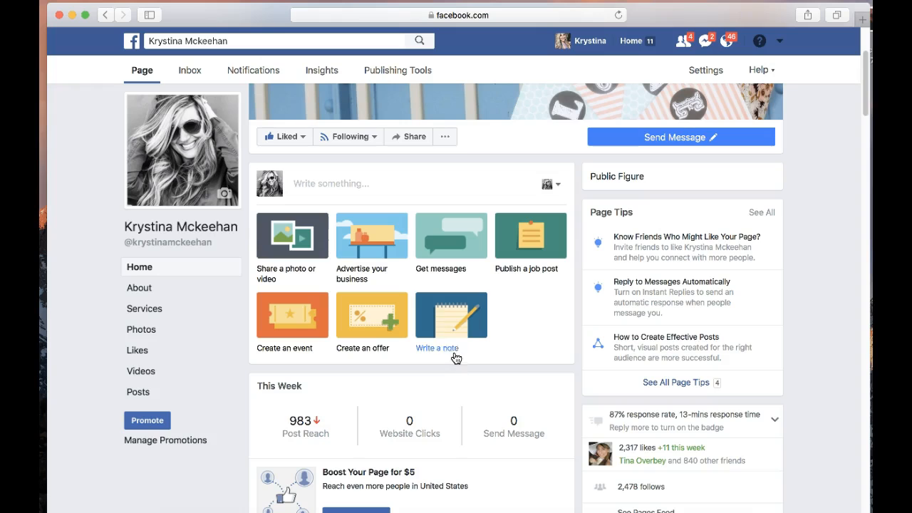
pyautogui.scroll(2, 455, 335)
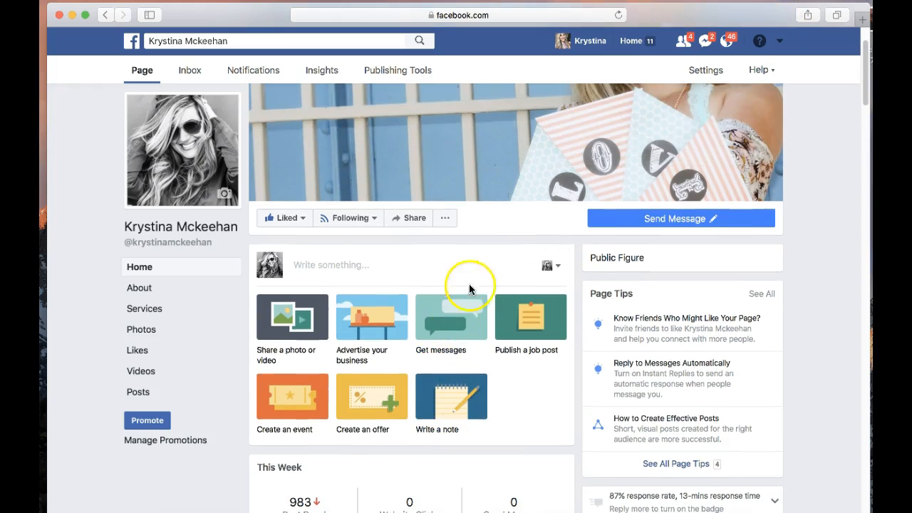
pyautogui.scroll(3, 456, 271)
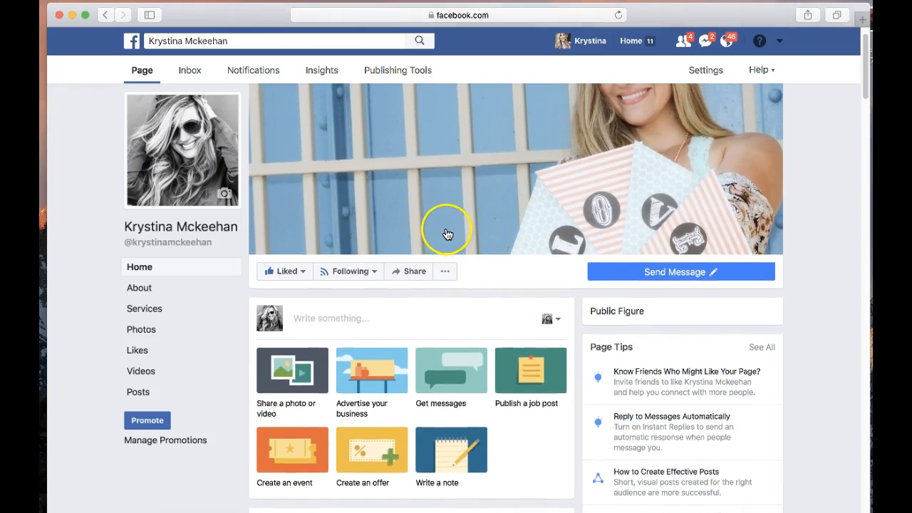
pyautogui.scroll(2, 447, 235)
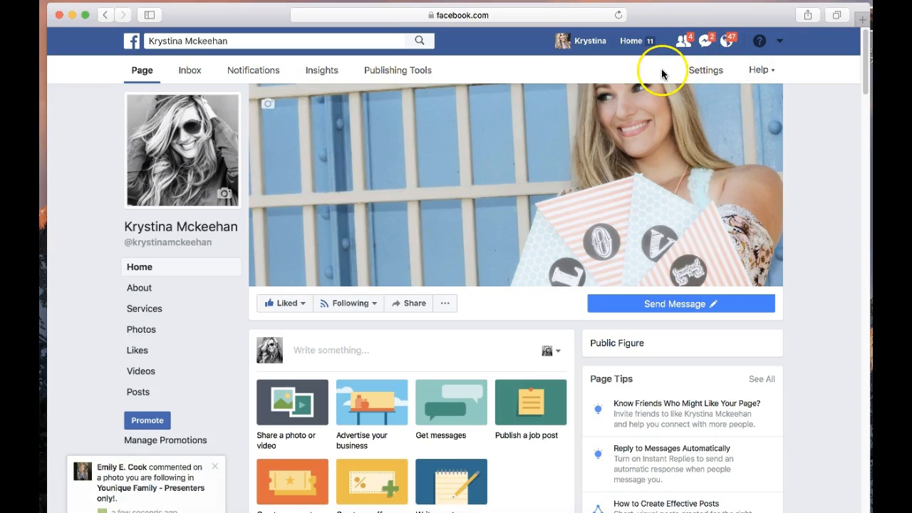
# Step: Start creating an ad and choose Engagement as the campaign's marketing objective
pyautogui.click(782, 44)
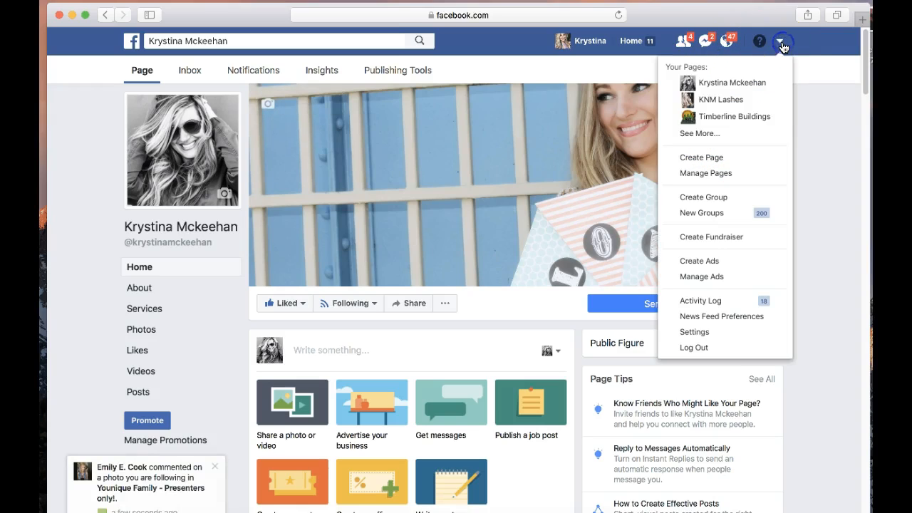
pyautogui.click(707, 263)
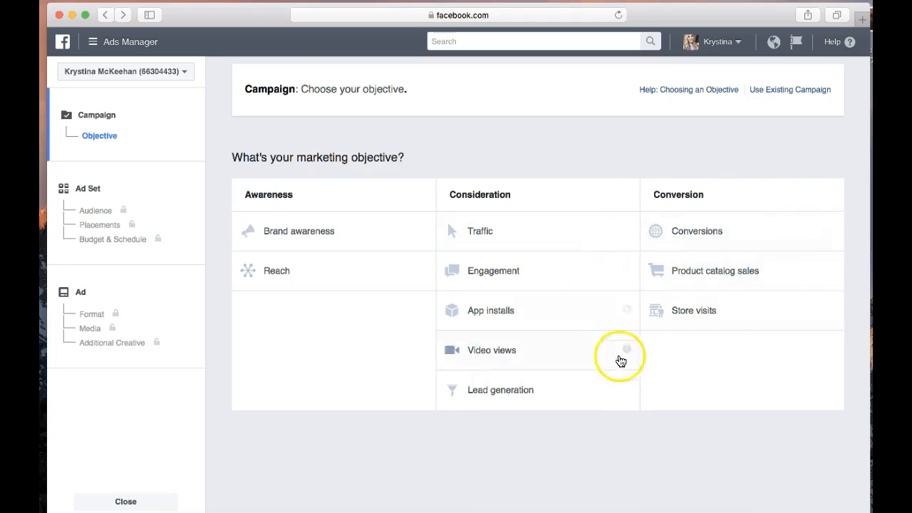
pyautogui.moveTo(832, 235)
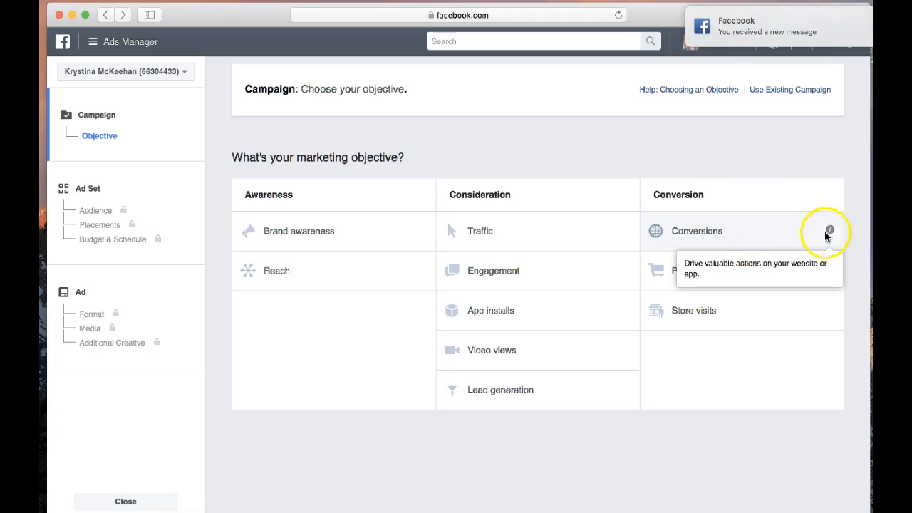
pyautogui.moveTo(628, 233)
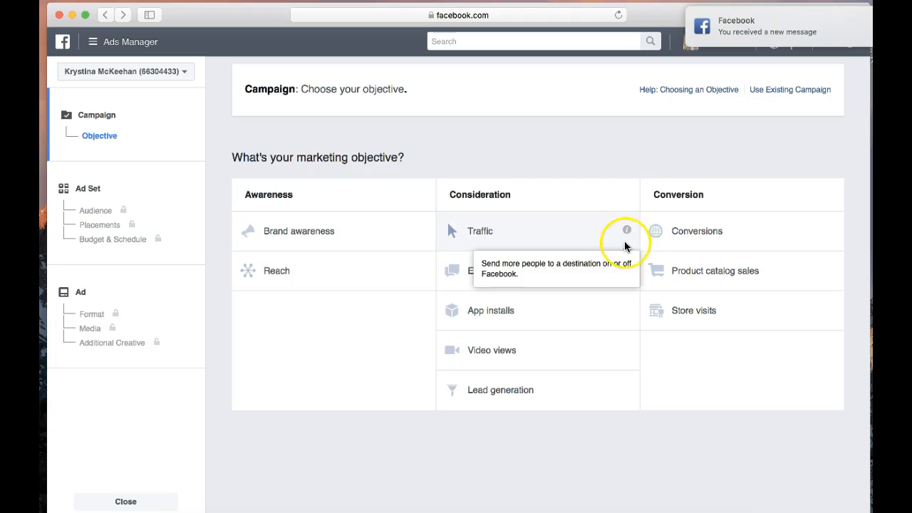
pyautogui.moveTo(626, 273)
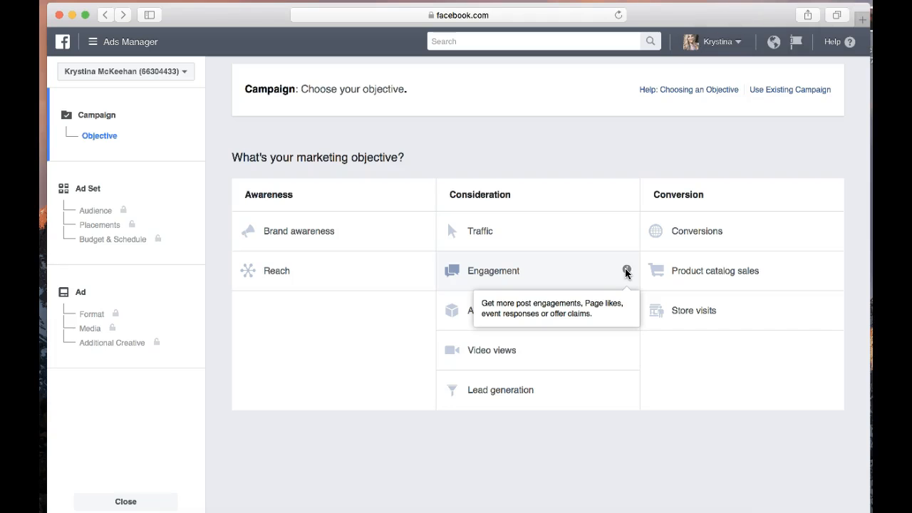
pyautogui.moveTo(830, 272)
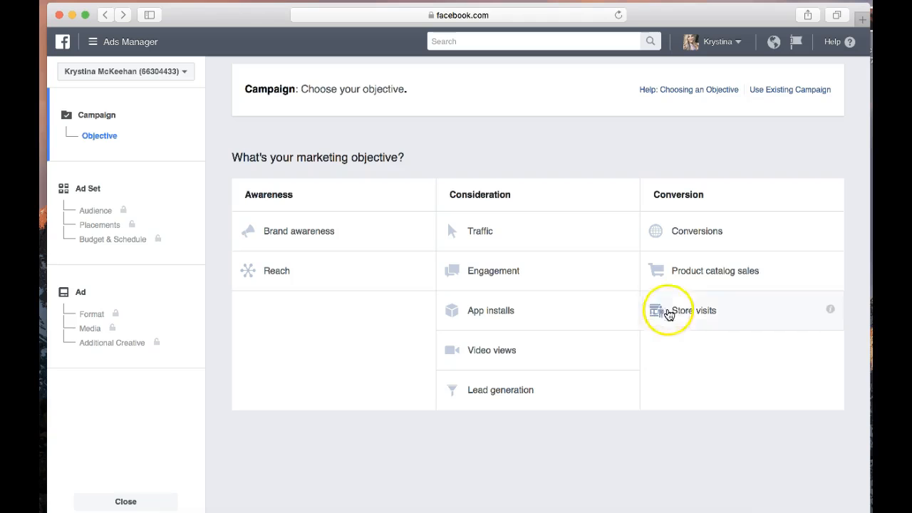
pyautogui.moveTo(831, 311)
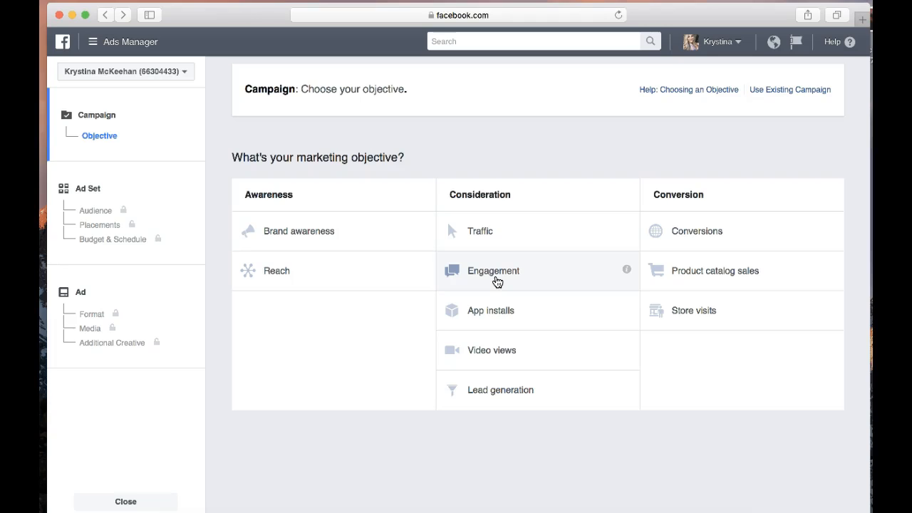
pyautogui.click(501, 278)
pyautogui.click(506, 278)
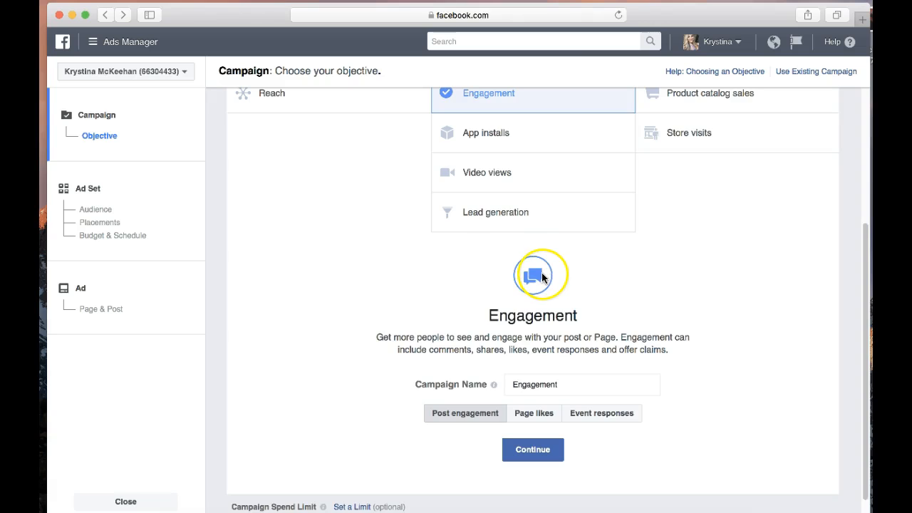
# Step: Name the post engagement campaign "Hairstylists Wanting to Be Home" and continue to the ad set settings
pyautogui.scroll(-1, 555, 286)
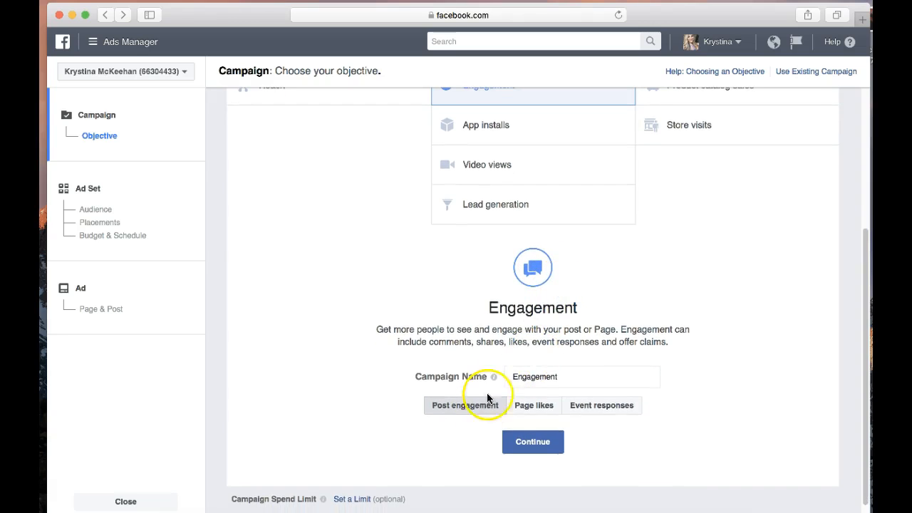
pyautogui.click(596, 374)
pyautogui.press('BackSpace')
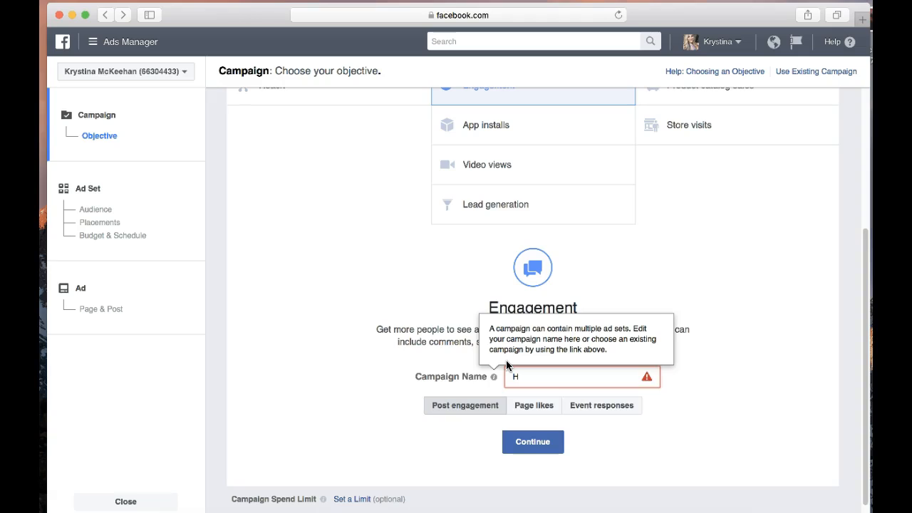
pyautogui.write('Hairstylist')
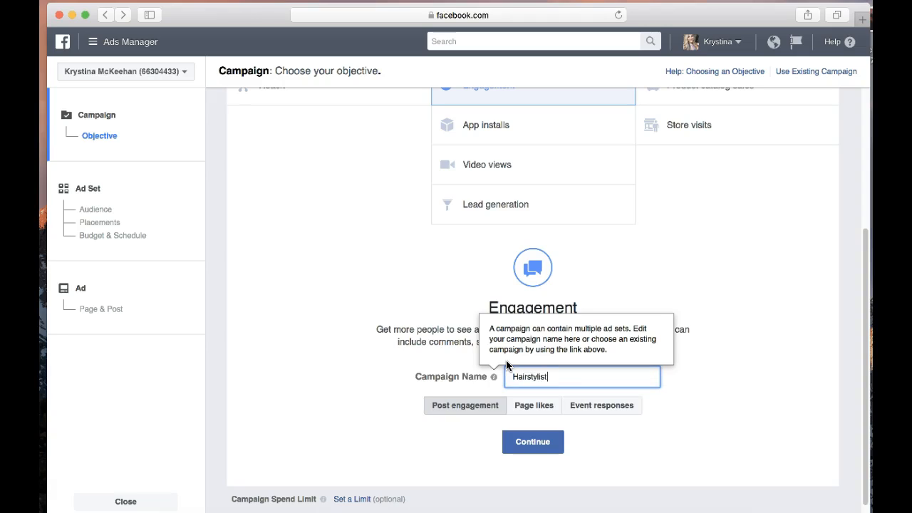
pyautogui.write('s Wanting to Be Home')
pyautogui.click(663, 400)
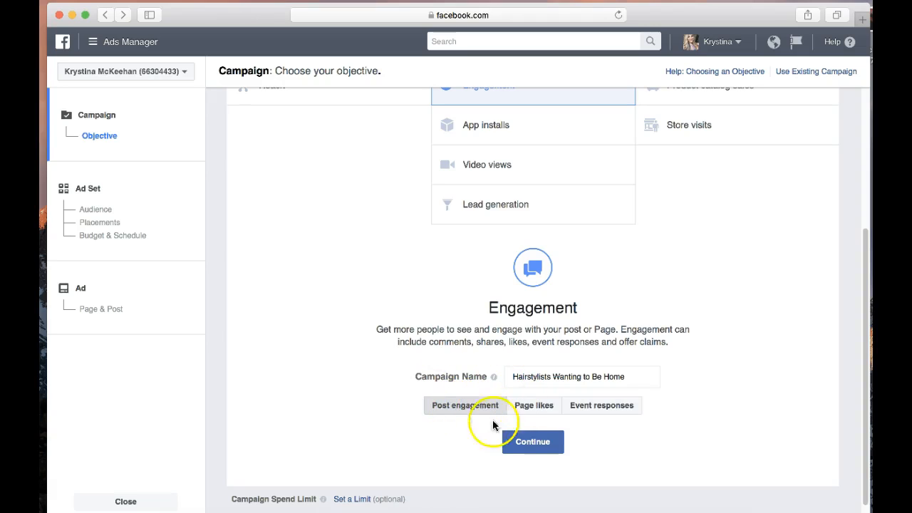
pyautogui.click(529, 447)
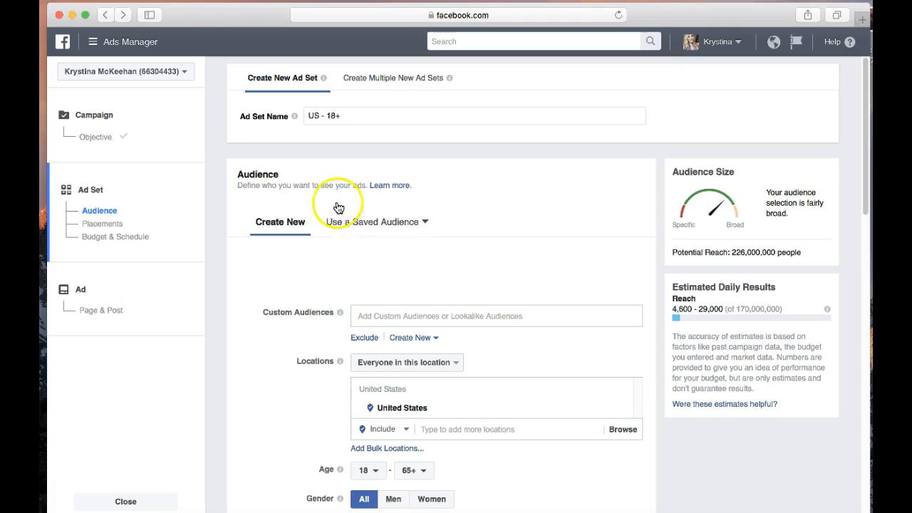
# Step: Look over the saved target audiences for the ad set and return to creating a new audience
pyautogui.click(384, 116)
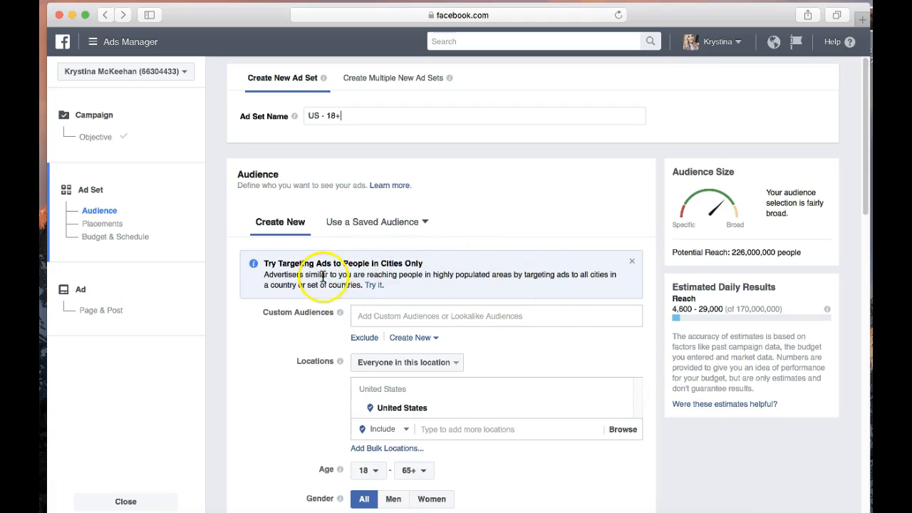
pyautogui.click(426, 223)
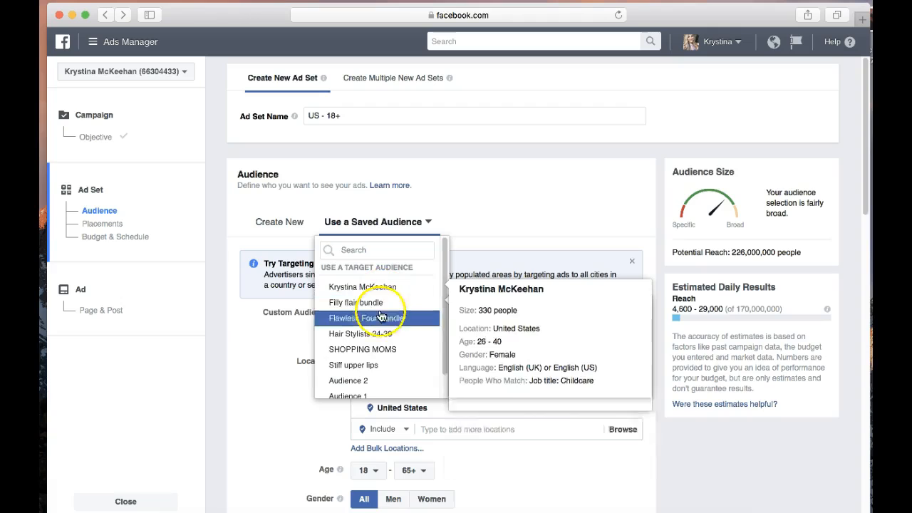
pyautogui.click(483, 169)
pyautogui.click(289, 225)
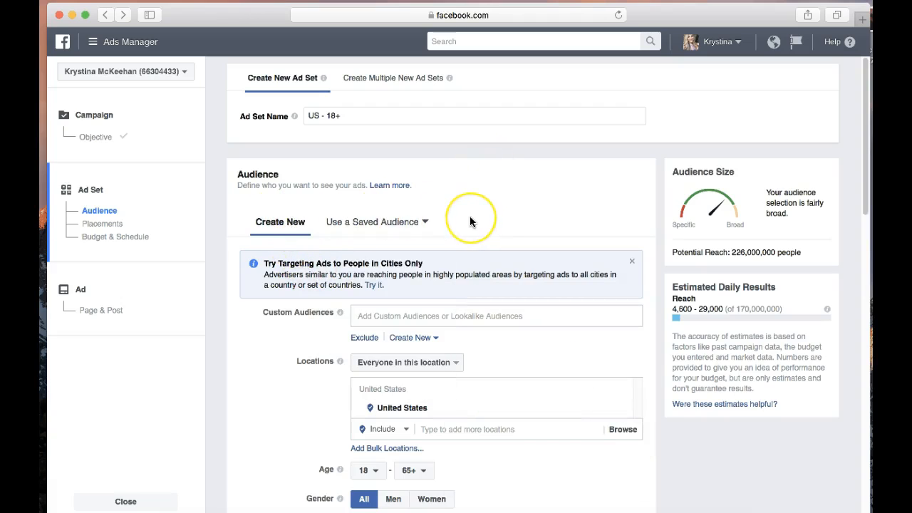
# Step: Examine the audience size gauge and the potential reach estimate for the new audience
pyautogui.scroll(-1, 470, 221)
pyautogui.click(513, 200)
pyautogui.scroll(-5, 513, 199)
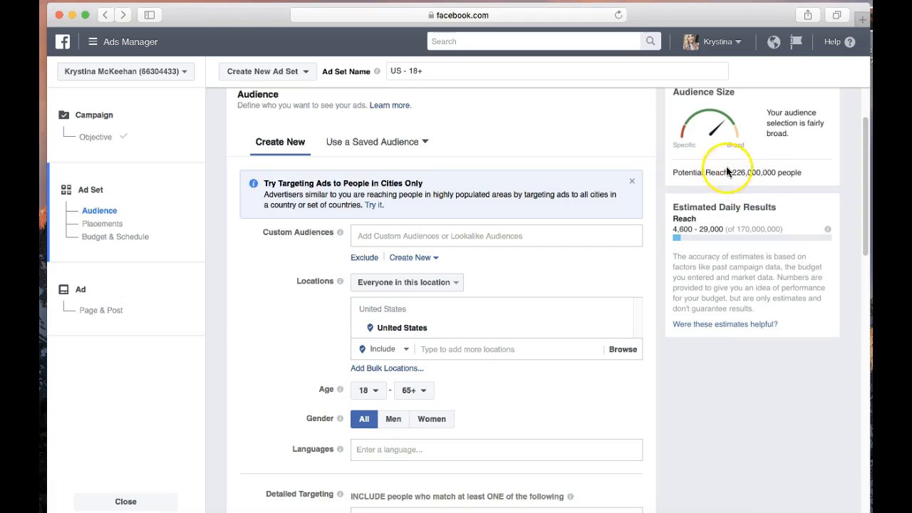
pyautogui.moveTo(729, 173); pyautogui.dragTo(801, 167)
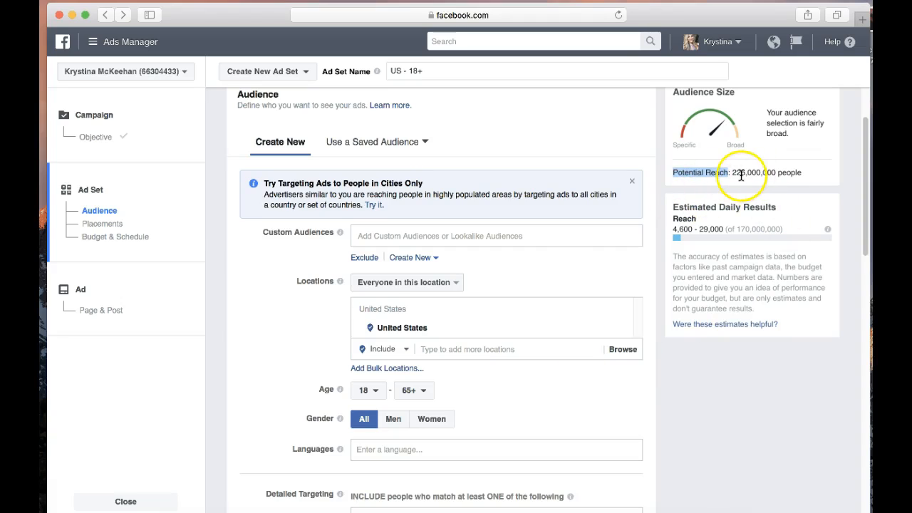
pyautogui.moveTo(736, 171); pyautogui.dragTo(809, 165)
pyautogui.click(808, 176)
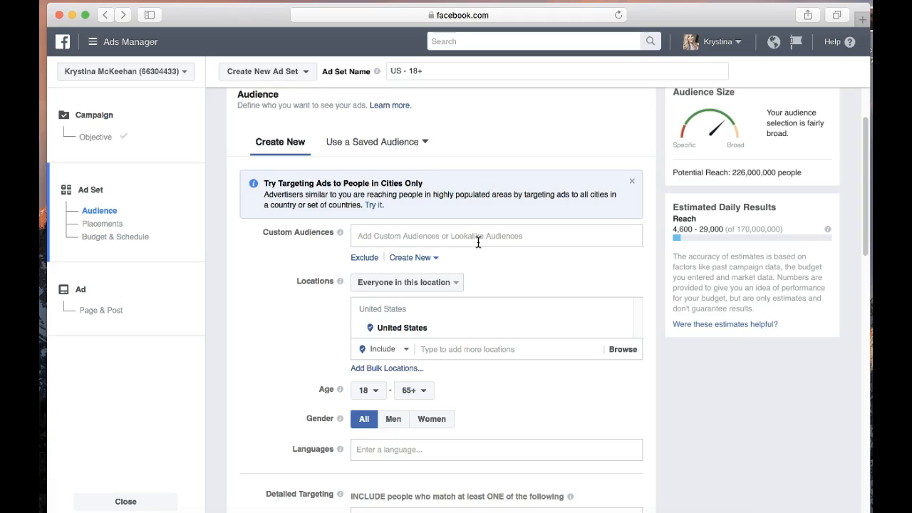
pyautogui.click(477, 243)
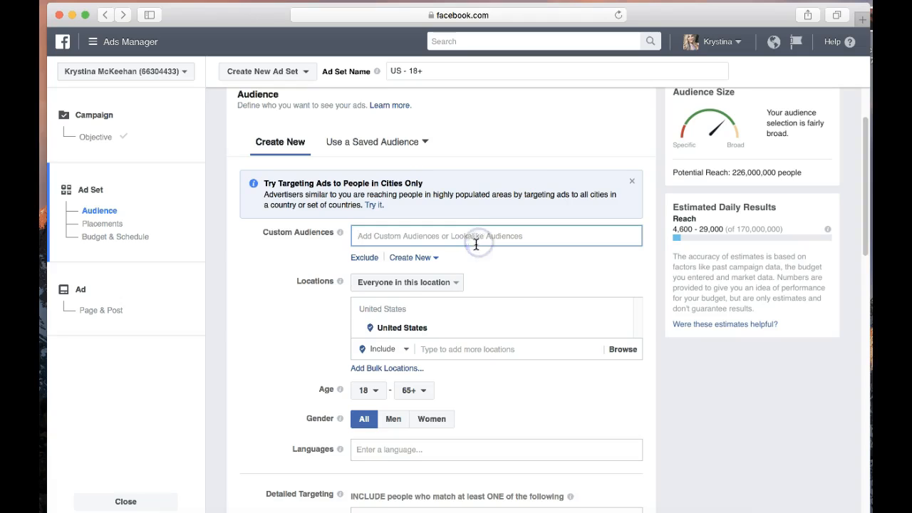
pyautogui.click(313, 261)
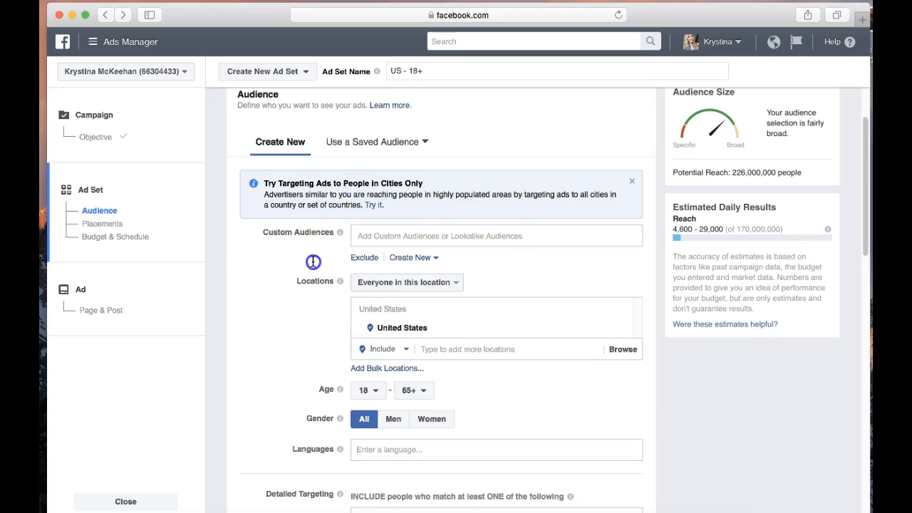
pyautogui.click(379, 236)
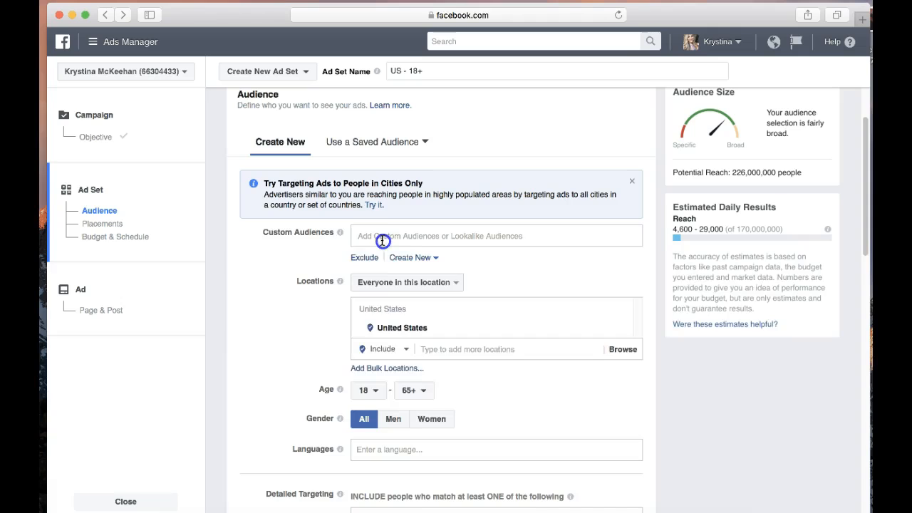
pyautogui.click(281, 258)
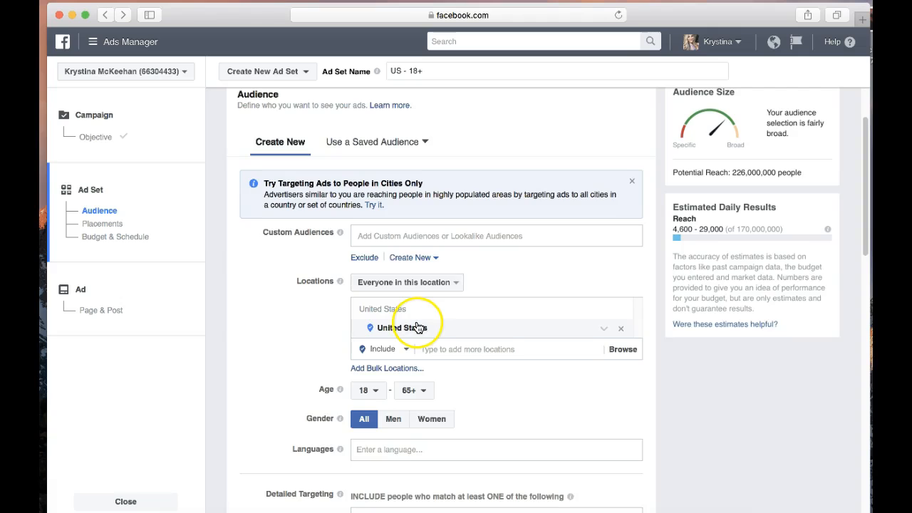
# Step: Show the location map for the United States in the audience's location settings
pyautogui.scroll(1, 419, 328)
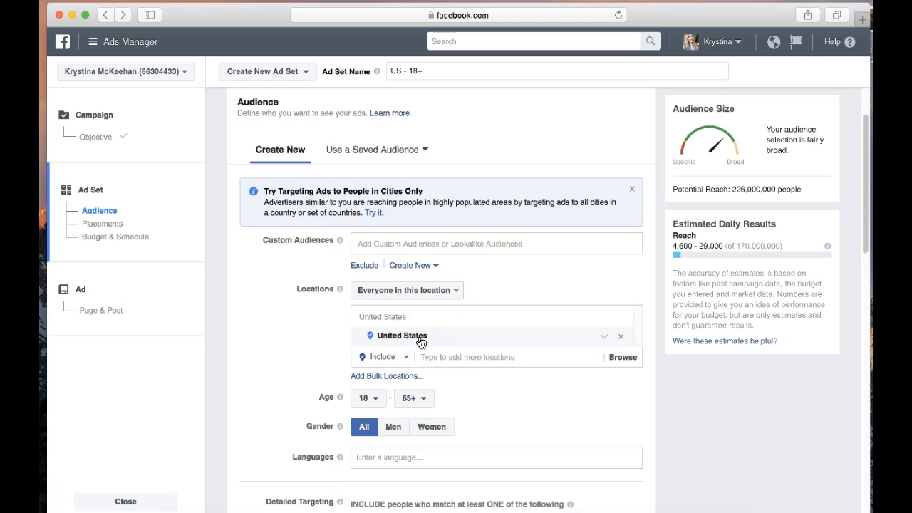
pyautogui.click(421, 343)
pyautogui.click(316, 347)
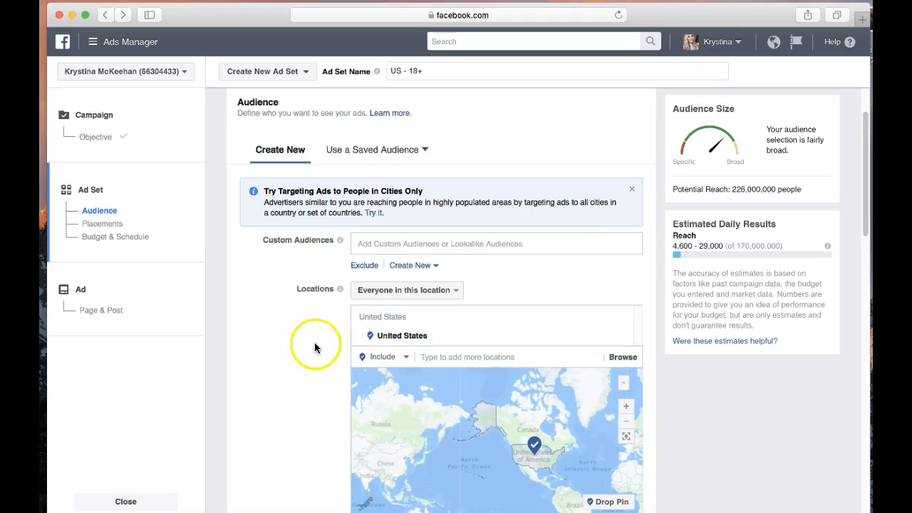
# Step: Set the audience's minimum age to 25
pyautogui.scroll(-4, 314, 347)
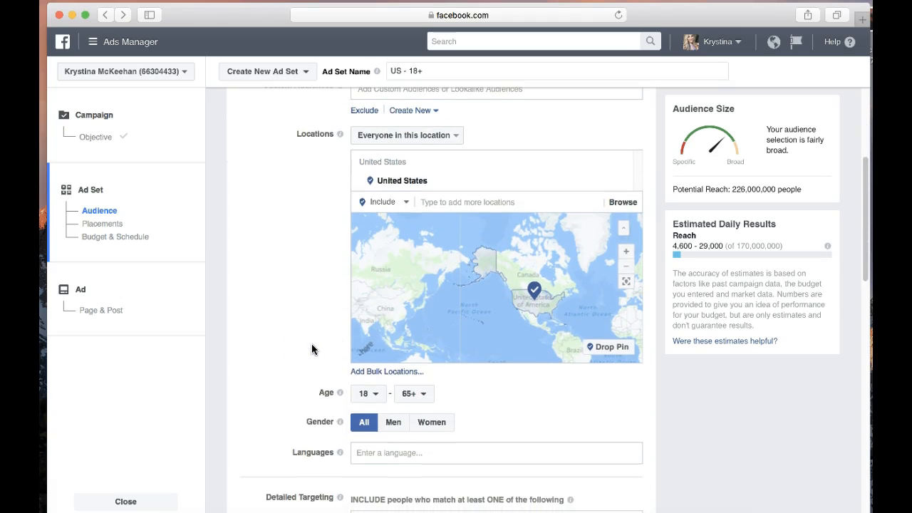
pyautogui.click(376, 395)
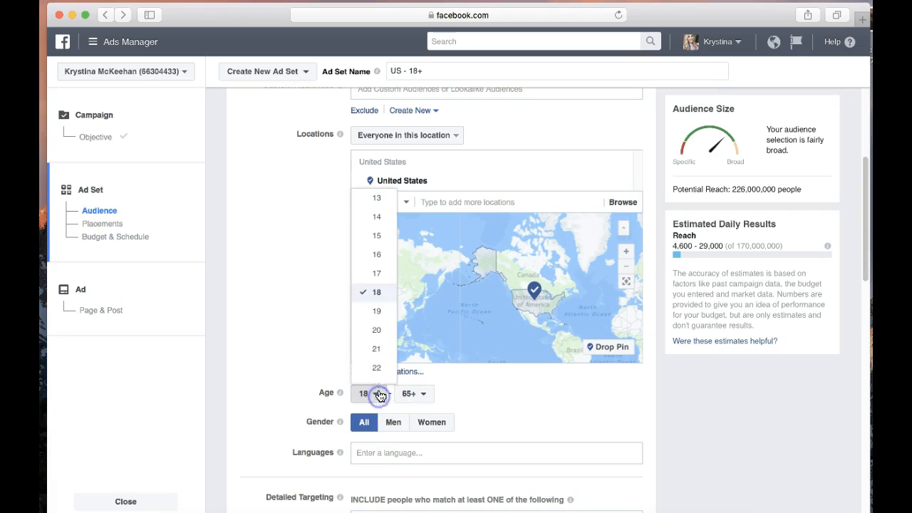
pyautogui.scroll(-1, 393, 233)
pyautogui.moveTo(394, 233); pyautogui.dragTo(393, 261)
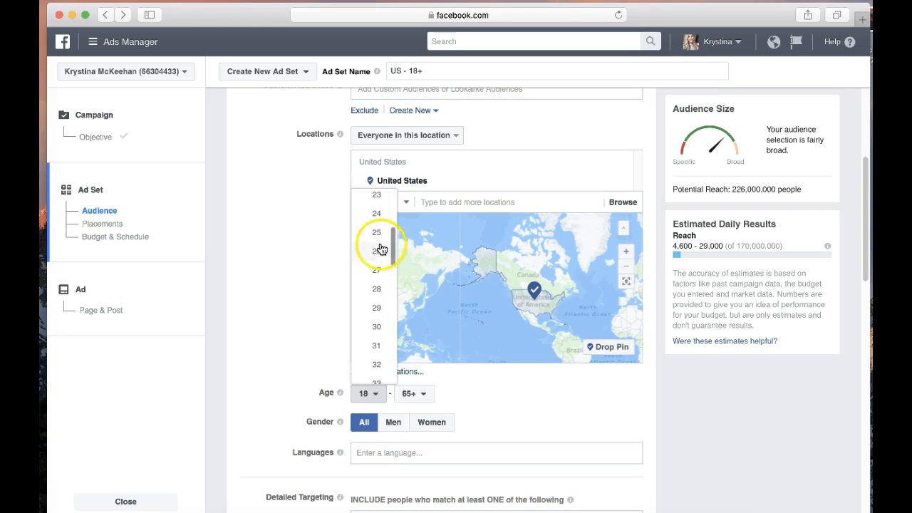
pyautogui.click(378, 235)
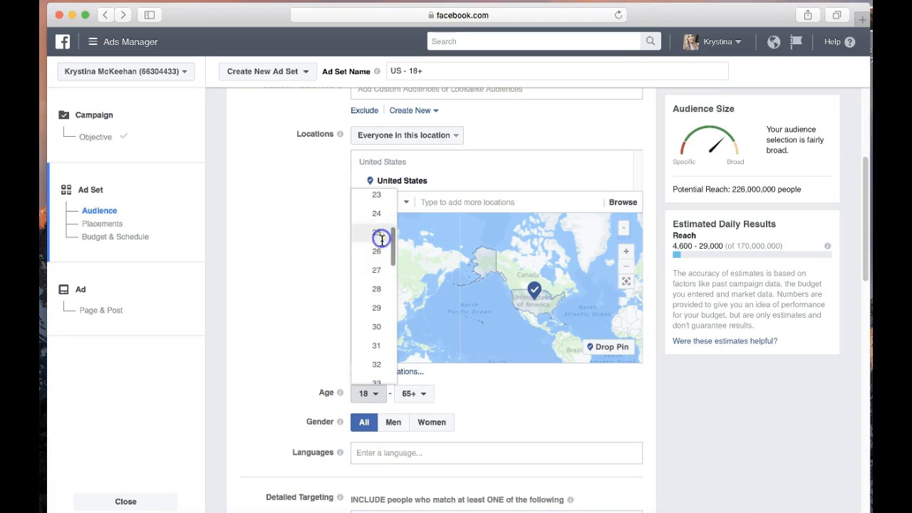
# Step: Set the audience's maximum age to 45 and check the potential reach estimate
pyautogui.click(424, 395)
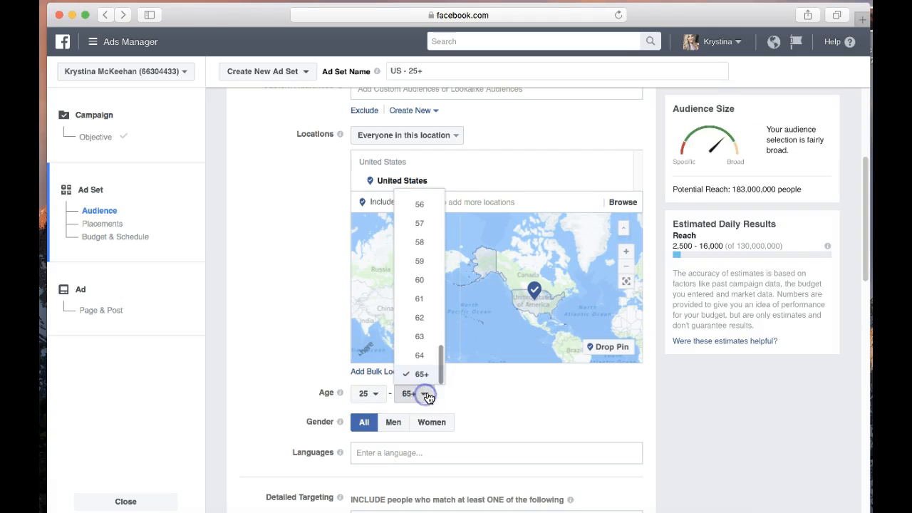
pyautogui.moveTo(440, 368); pyautogui.dragTo(442, 320)
pyautogui.click(448, 315)
pyautogui.click(422, 395)
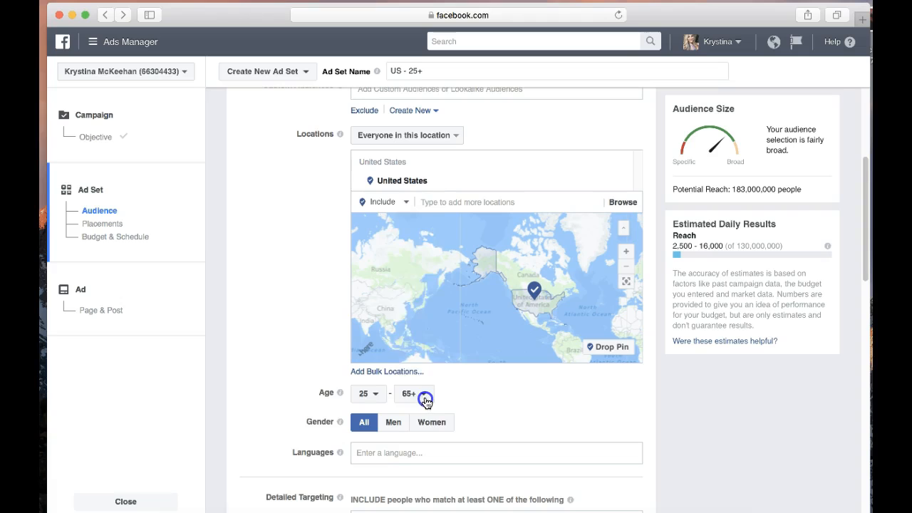
pyautogui.moveTo(439, 364); pyautogui.dragTo(442, 315)
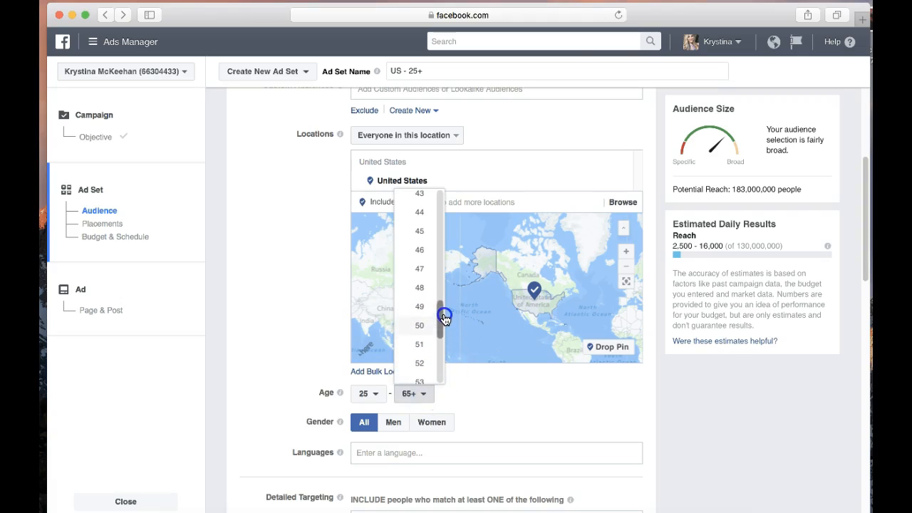
pyautogui.click(421, 232)
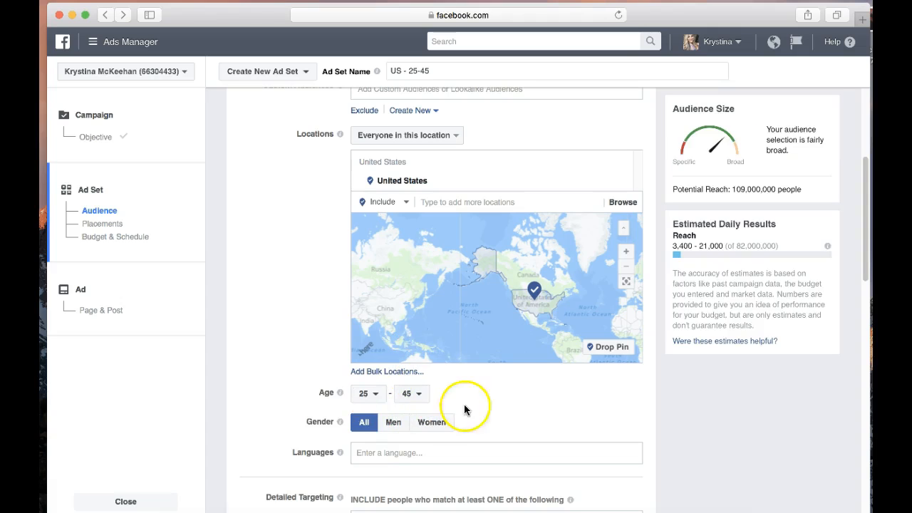
pyautogui.click(735, 188)
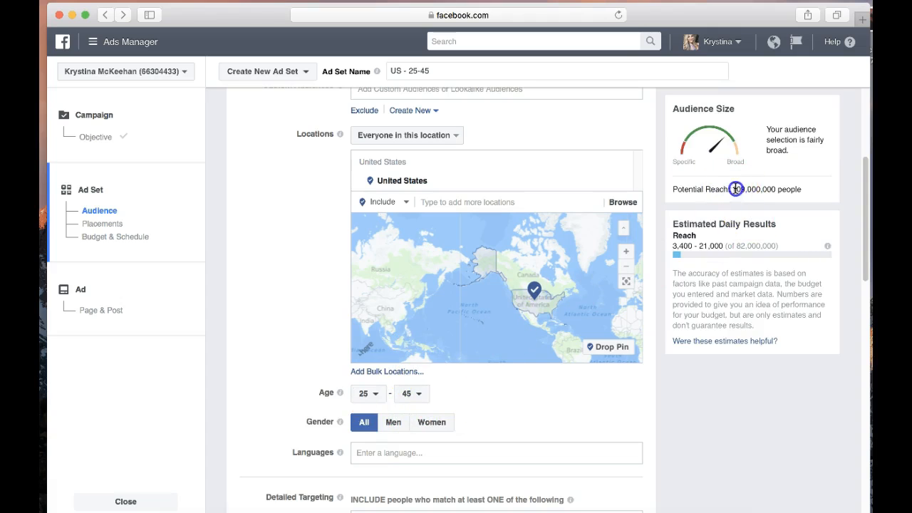
pyautogui.moveTo(748, 187); pyautogui.dragTo(778, 187)
pyautogui.click(779, 193)
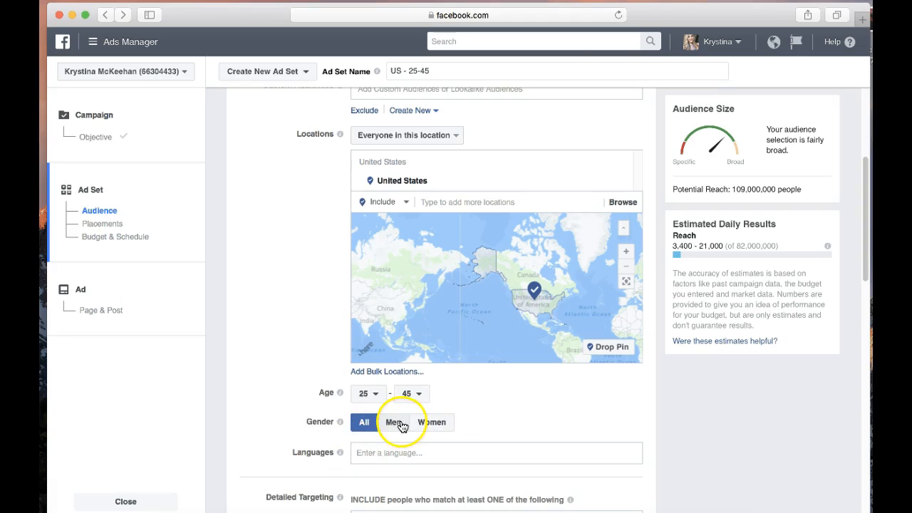
# Step: Limit the audience to women and set its language to English (All)
pyautogui.click(434, 425)
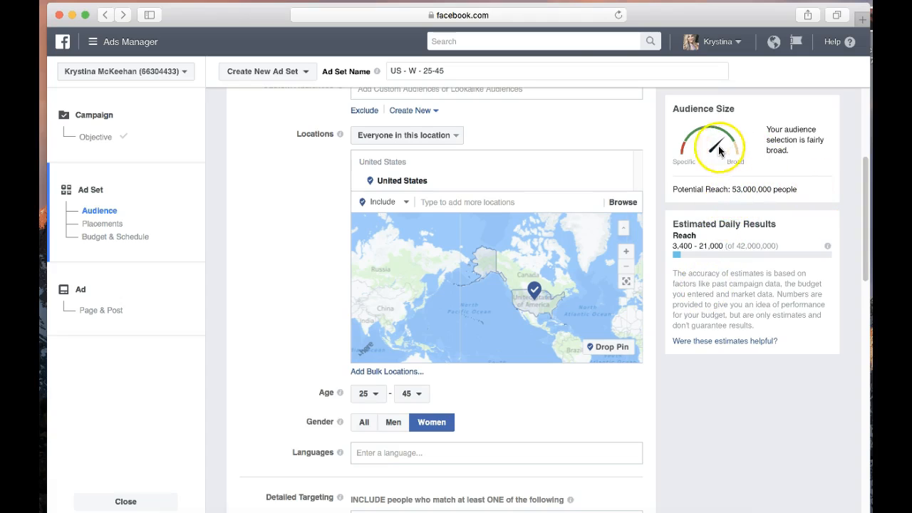
pyautogui.scroll(1, 503, 404)
pyautogui.scroll(-3, 503, 399)
pyautogui.click(500, 398)
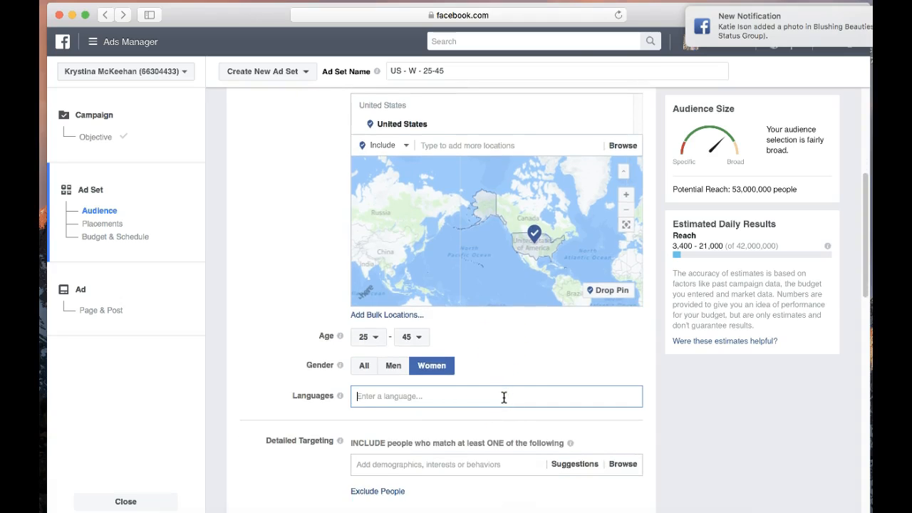
pyautogui.write('englis')
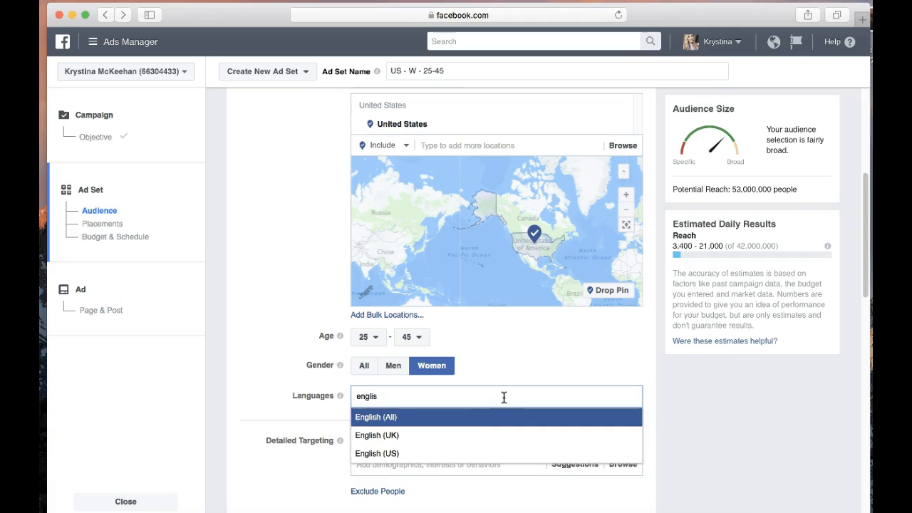
pyautogui.click(474, 422)
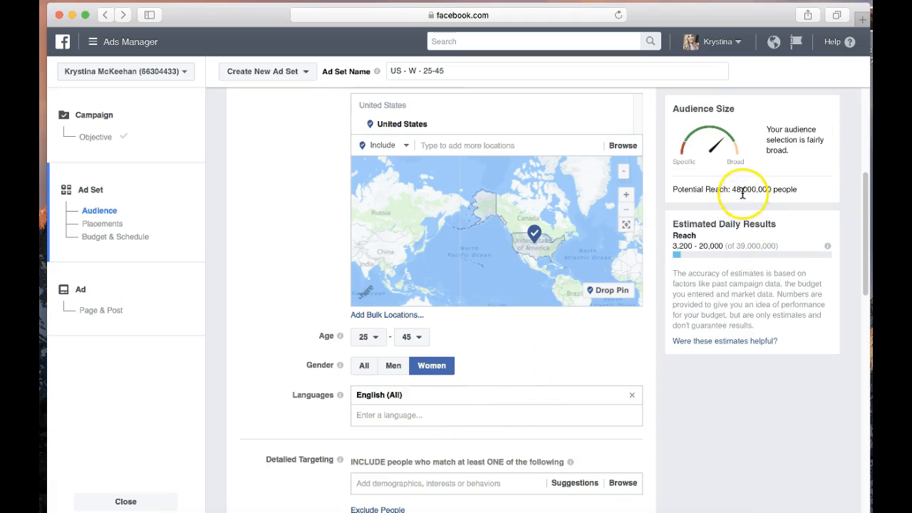
# Step: Include people with the job title Hairstylist in the audience's detailed targeting
pyautogui.scroll(-1, 719, 378)
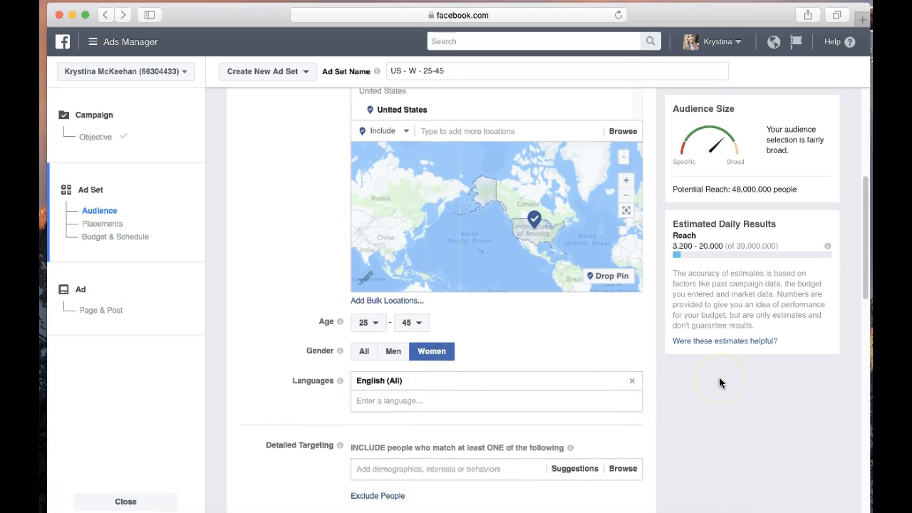
pyautogui.scroll(-8, 719, 377)
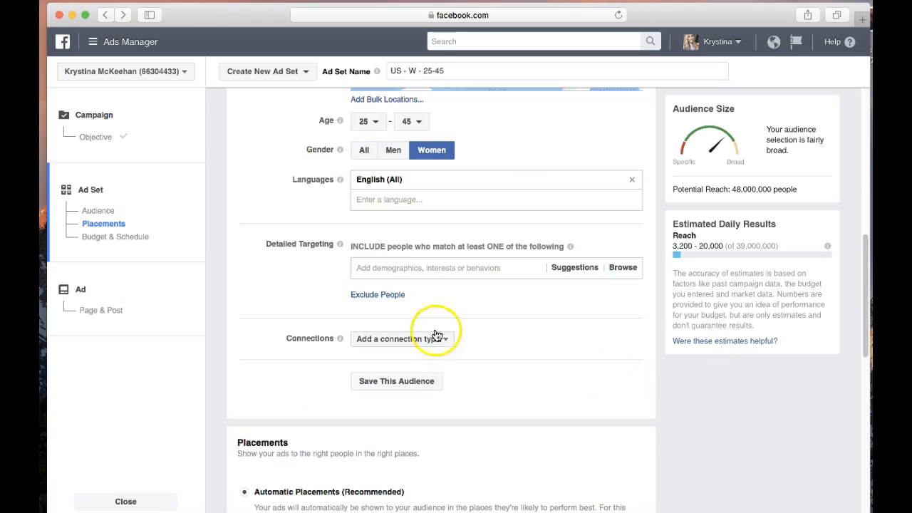
pyautogui.click(392, 268)
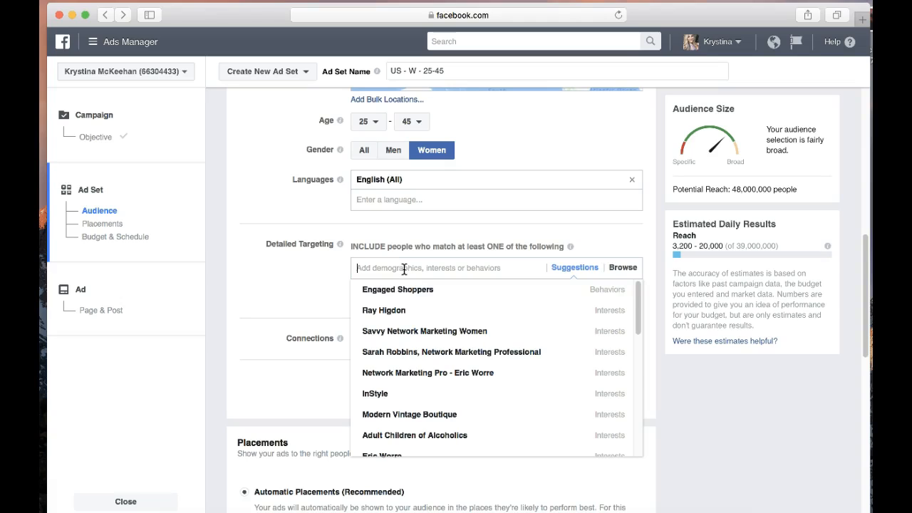
pyautogui.write('hairstylist')
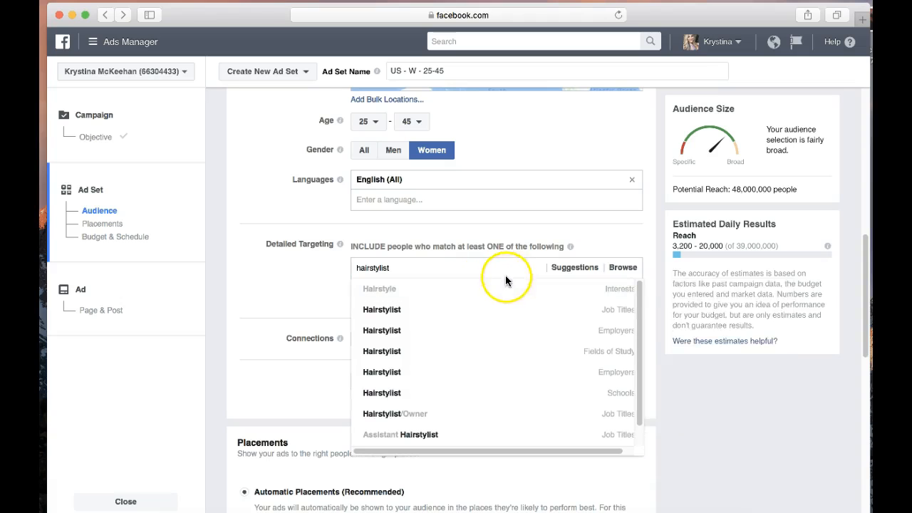
pyautogui.click(616, 320)
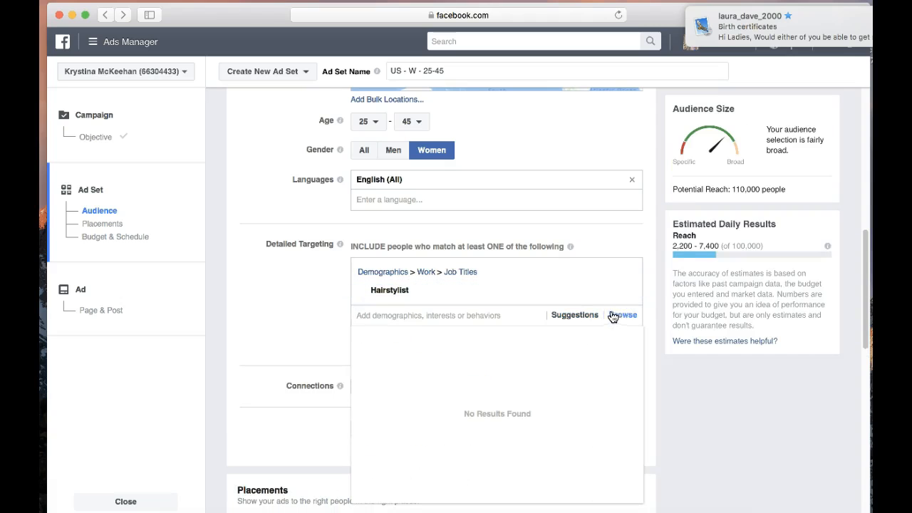
# Step: Check the potential reach estimate and the details of the included Hairstylist job title
pyautogui.click(735, 192)
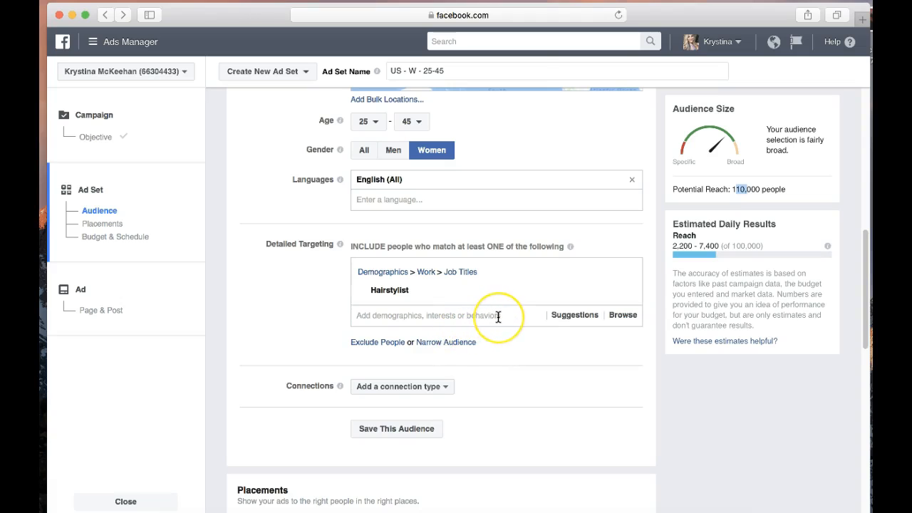
pyautogui.click(498, 316)
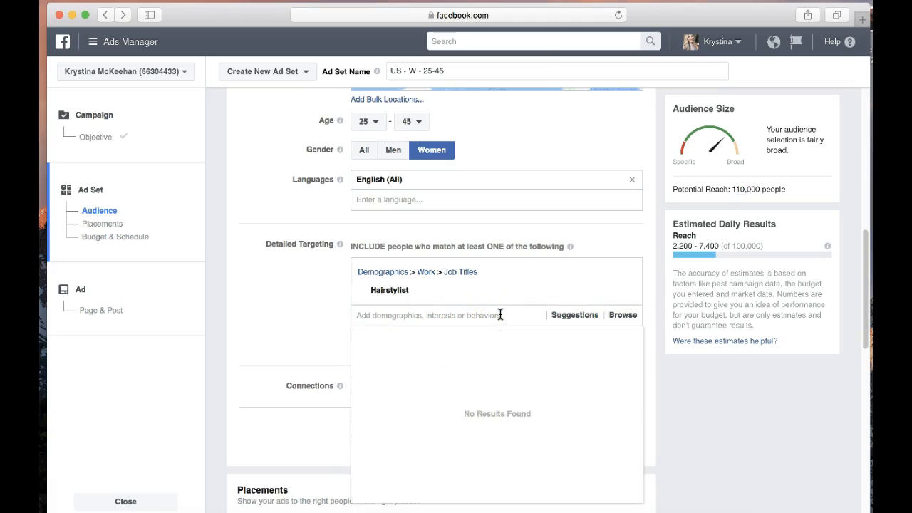
pyautogui.moveTo(525, 294)
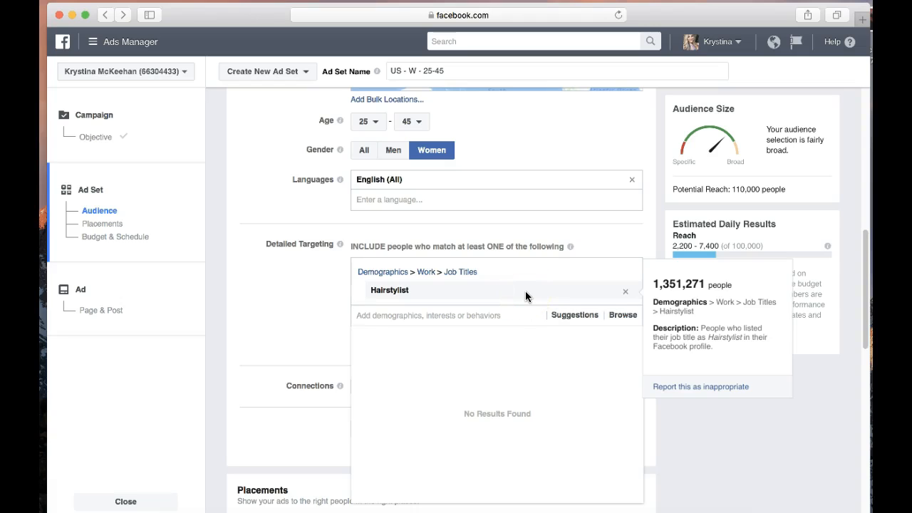
pyautogui.click(316, 298)
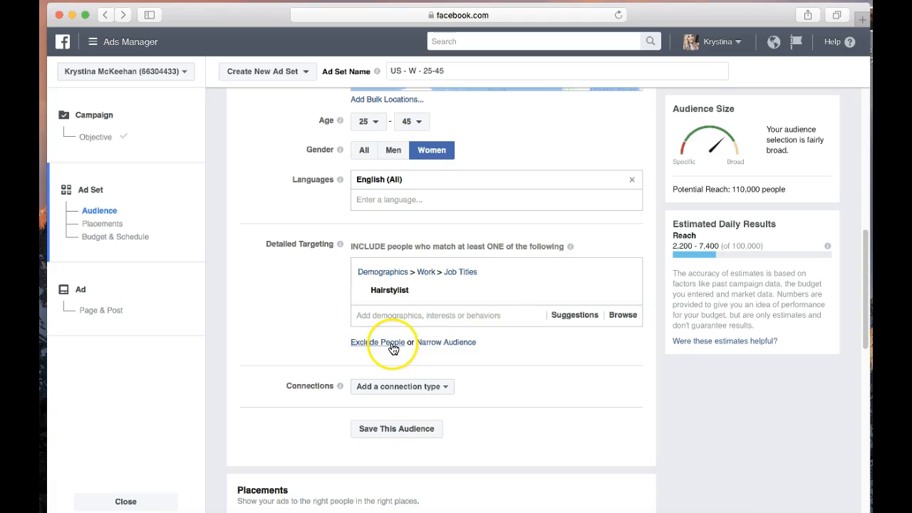
# Step: Narrow the detailed targeting with an additional must-also-match condition and search its options for "mom"
pyautogui.click(437, 344)
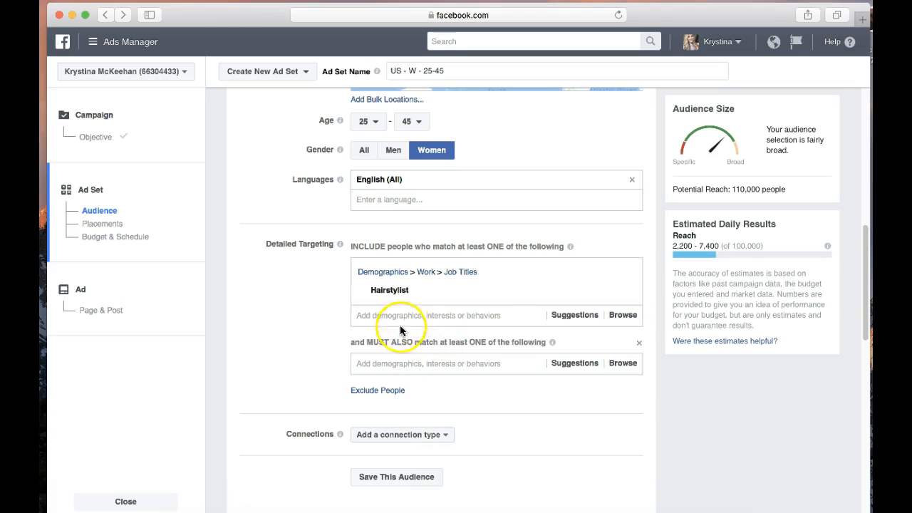
pyautogui.moveTo(391, 298)
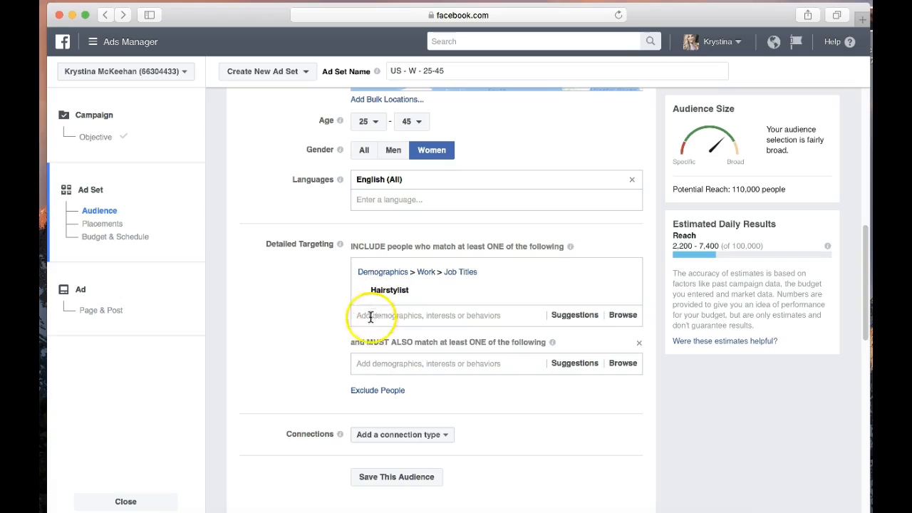
pyautogui.click(485, 362)
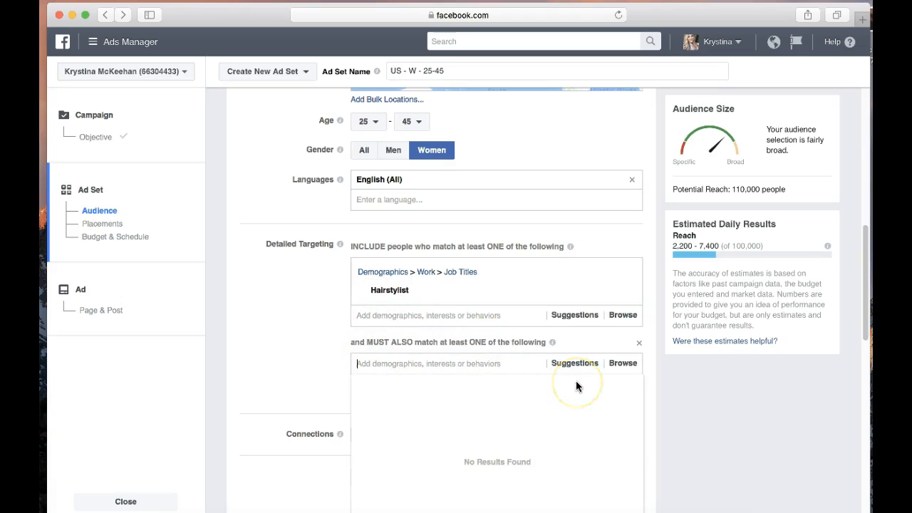
pyautogui.write('mom')
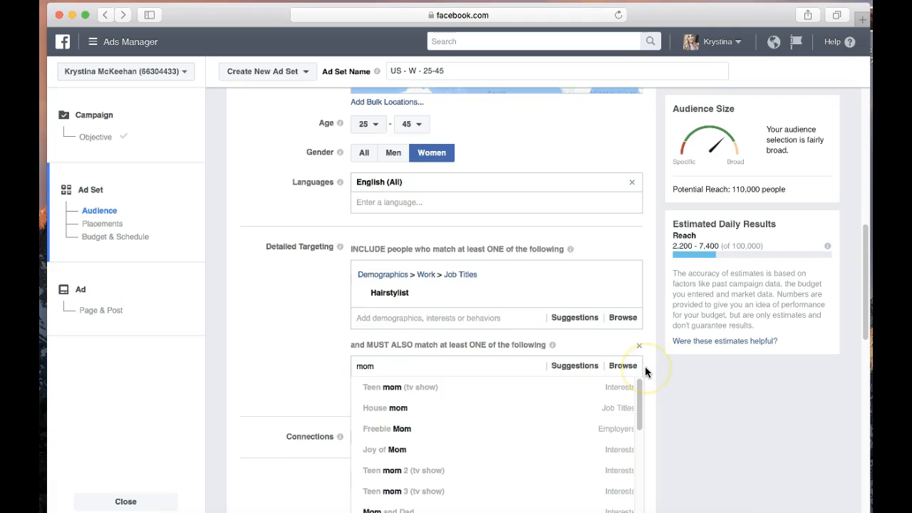
pyautogui.scroll(-1, 645, 367)
pyautogui.moveTo(644, 373)
pyautogui.mouseDown()
pyautogui.moveTo(648, 446)
pyautogui.moveTo(640, 376)
pyautogui.mouseUp()
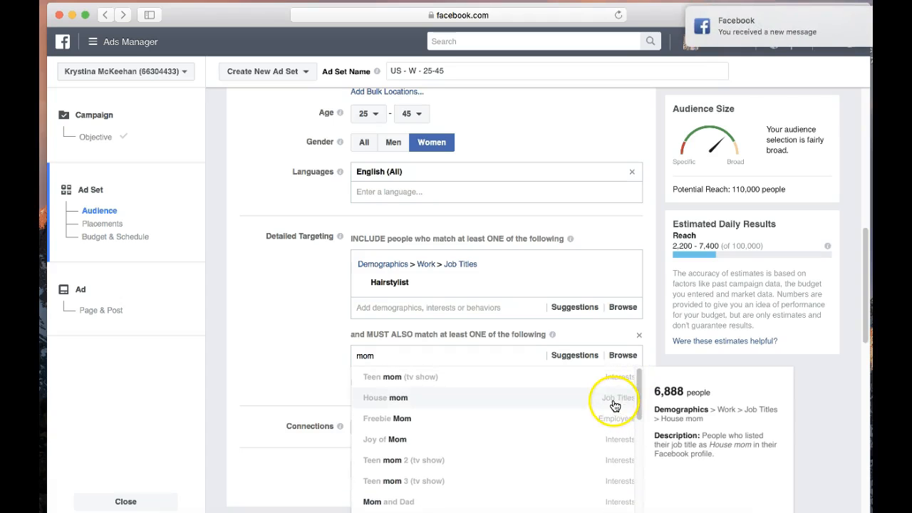
pyautogui.moveTo(639, 405); pyautogui.dragTo(635, 510)
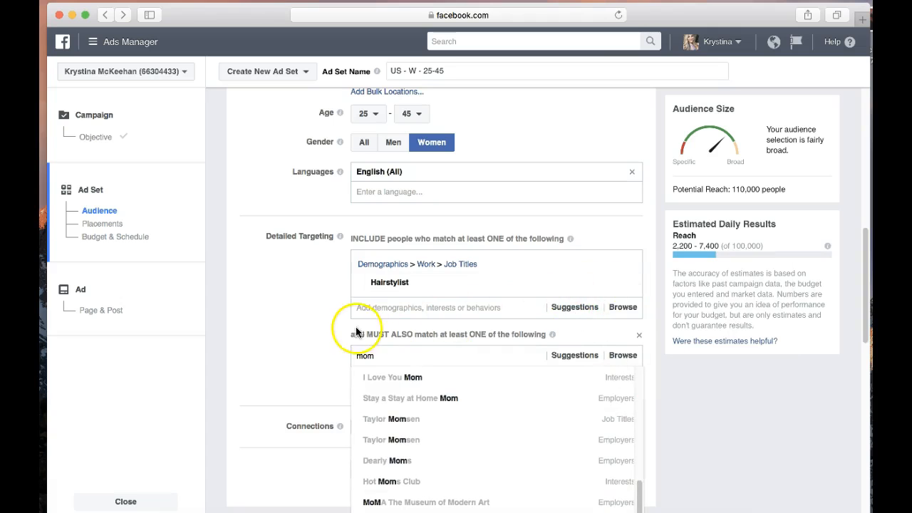
pyautogui.click(330, 321)
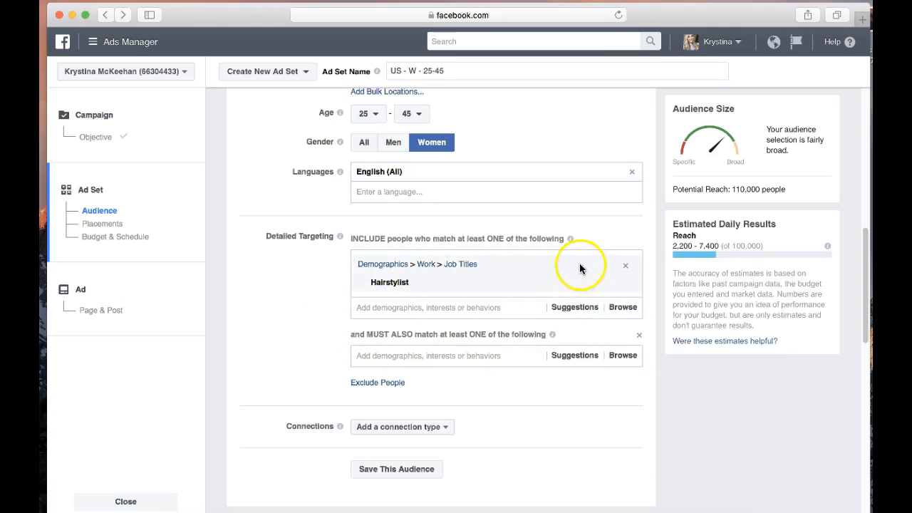
# Step: Remove the Hairstylist job title from the included targeting and look through that condition's options for "moms"
pyautogui.click(627, 286)
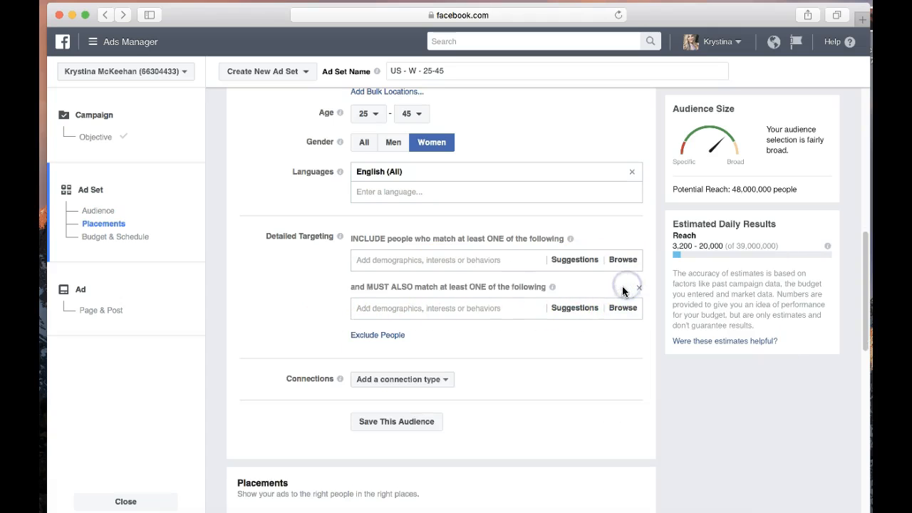
pyautogui.click(501, 261)
pyautogui.write('mom')
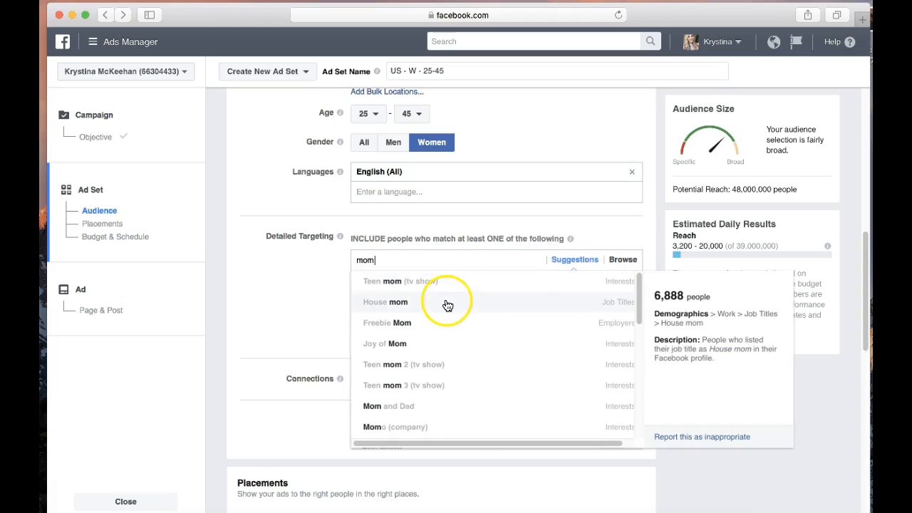
pyautogui.write('s')
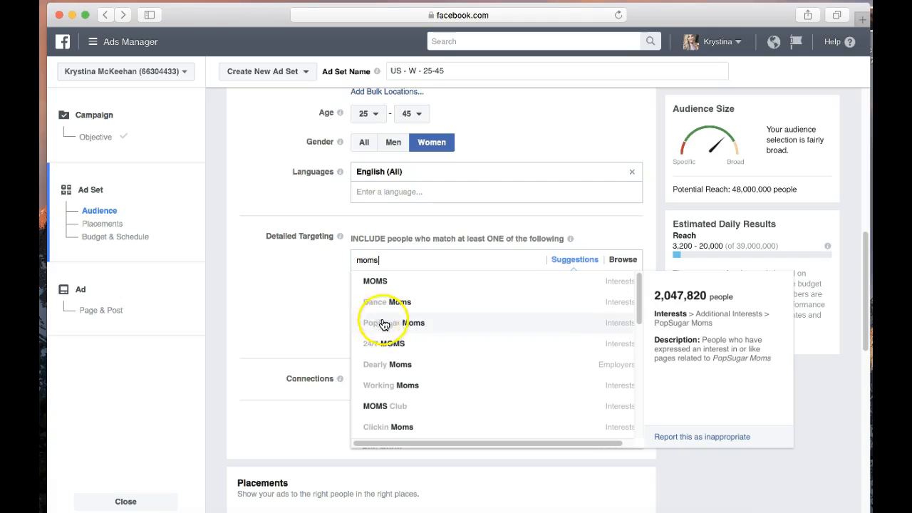
pyautogui.scroll(-5, 387, 348)
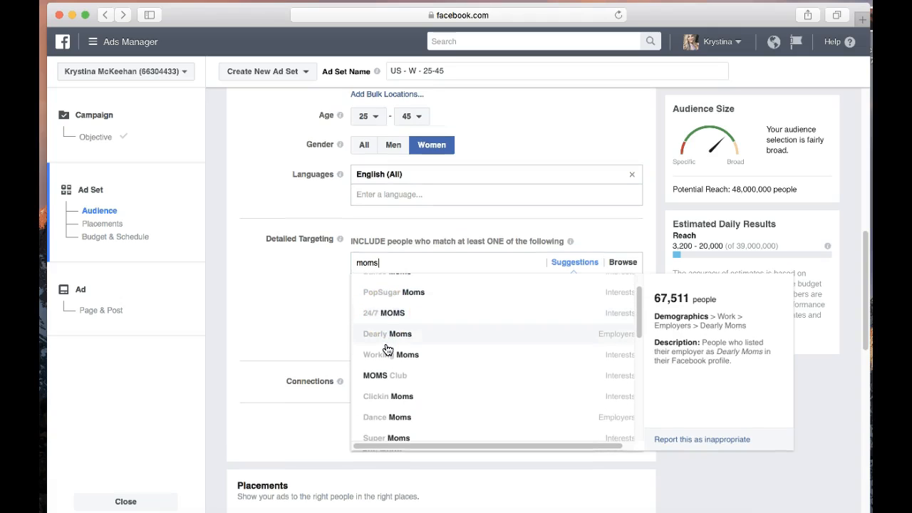
pyautogui.scroll(-8, 387, 347)
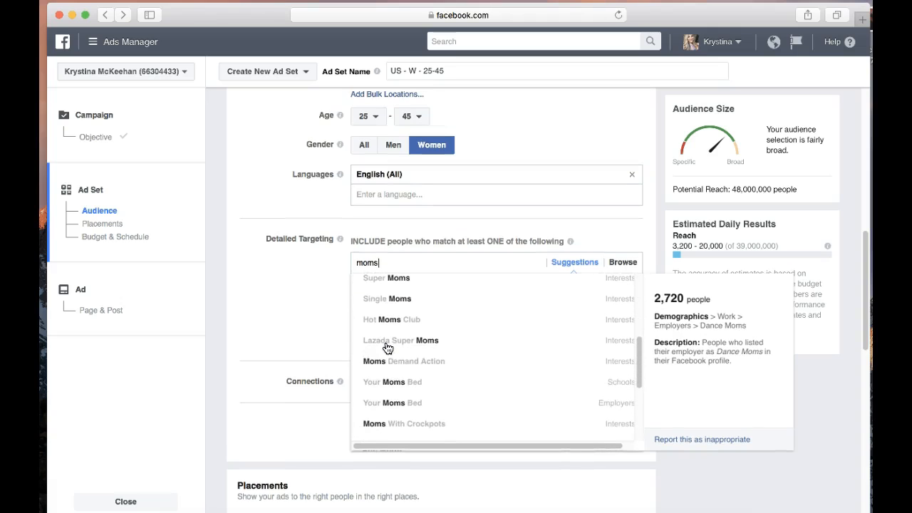
pyautogui.scroll(-4, 387, 348)
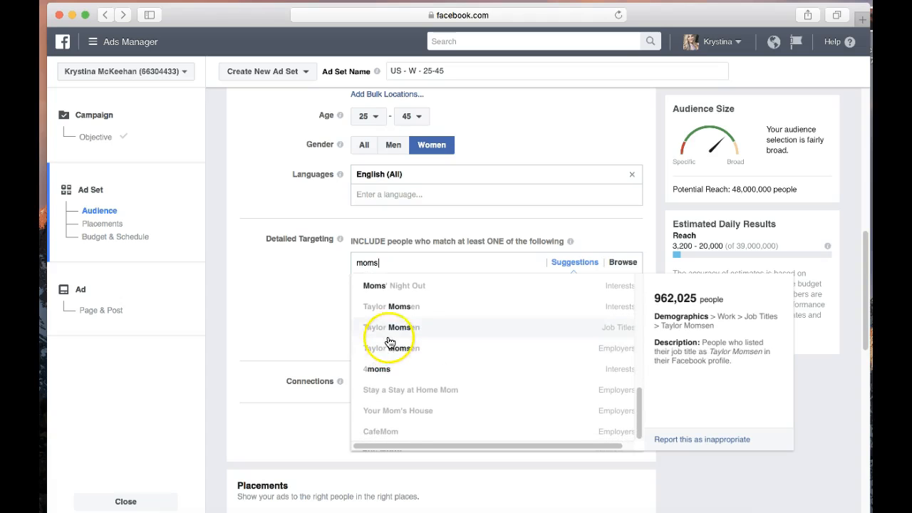
pyautogui.scroll(10, 388, 339)
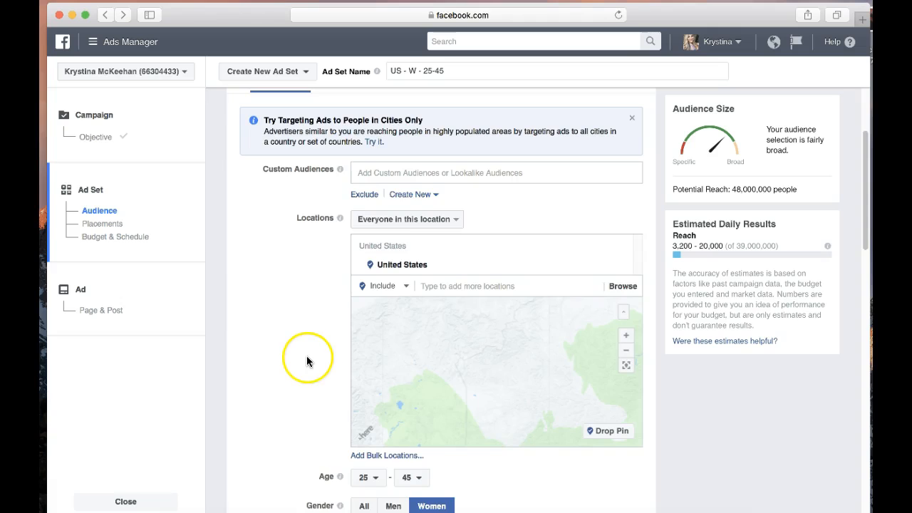
pyautogui.scroll(1, 305, 360)
pyautogui.scroll(-3, 306, 360)
pyautogui.scroll(-6, 311, 361)
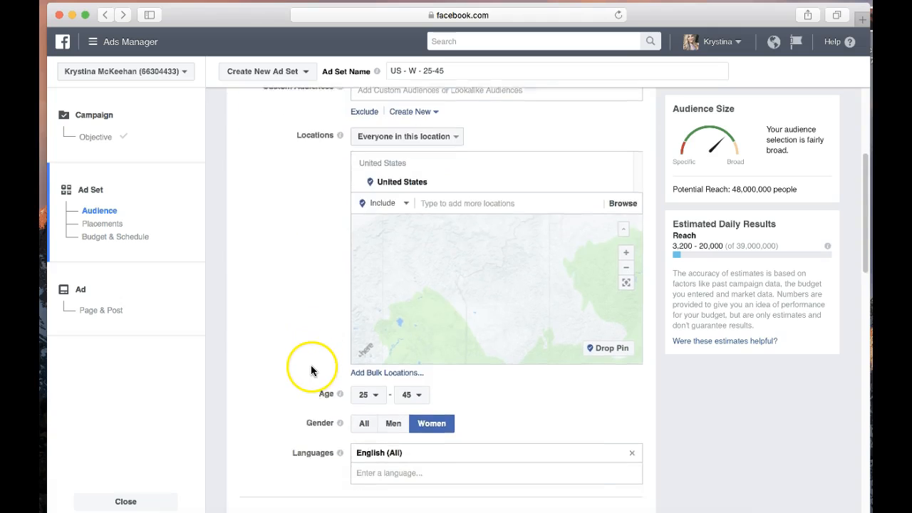
# Step: Search the included targeting options for "mom with kids" instead
pyautogui.doubleClick(395, 360)
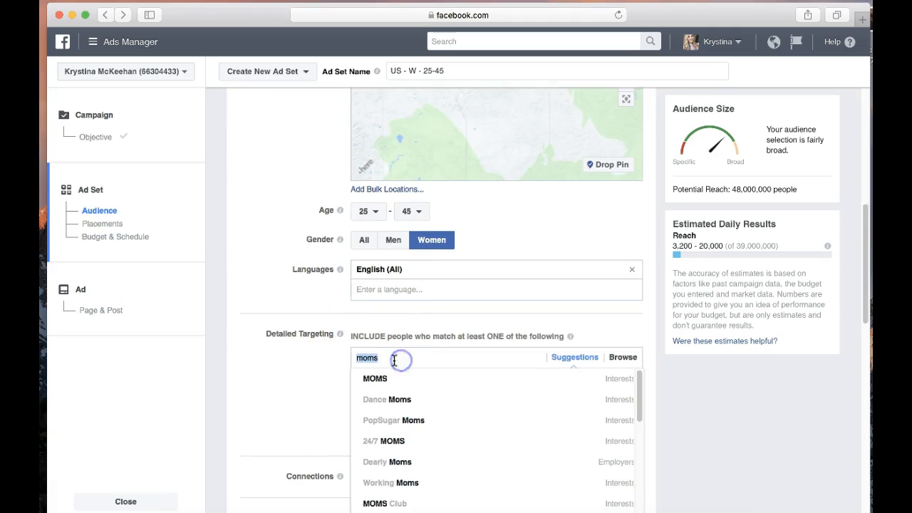
pyautogui.press('super+a')
pyautogui.press('BackSpace')
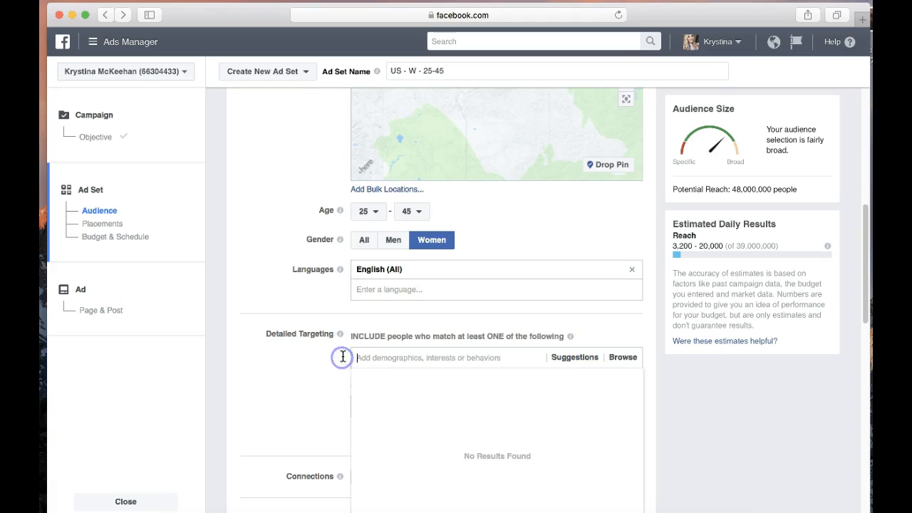
pyautogui.write('mom with kids')
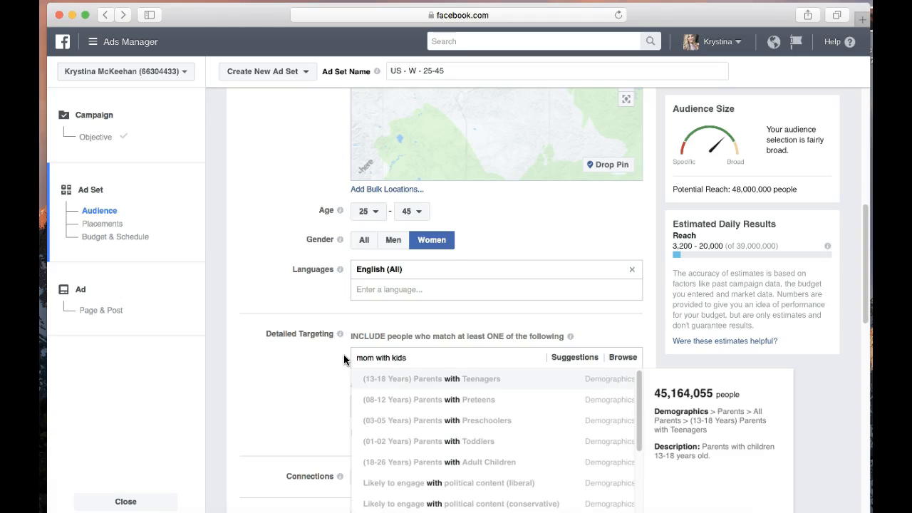
pyautogui.moveTo(634, 386)
pyautogui.mouseDown()
pyautogui.moveTo(636, 414)
pyautogui.moveTo(636, 385)
pyautogui.mouseUp()
# Step: Search for "parents" in the included targeting and add the Parents (All) demographic
pyautogui.moveTo(512, 359); pyautogui.dragTo(350, 355)
pyautogui.press('BackSpace')
pyautogui.write('parte')
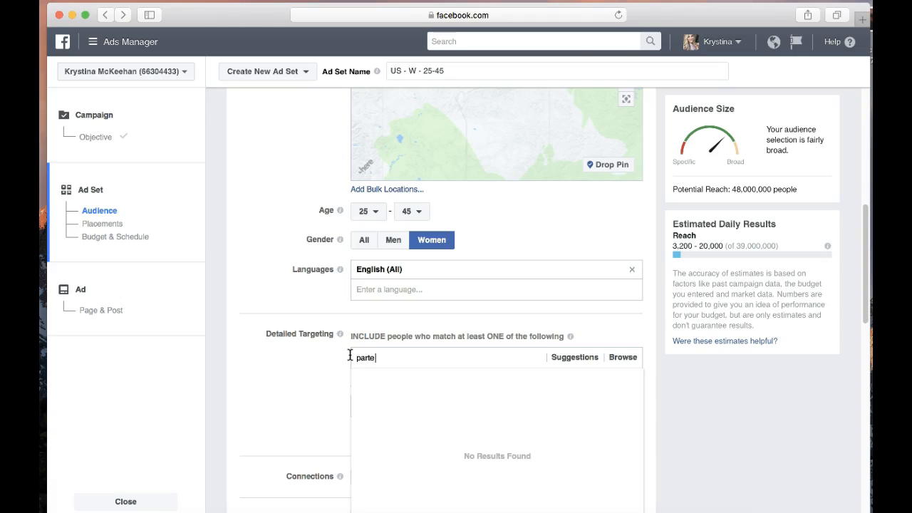
pyautogui.press('BackSpace')
pyautogui.press('BackSpace')
pyautogui.write('ents')
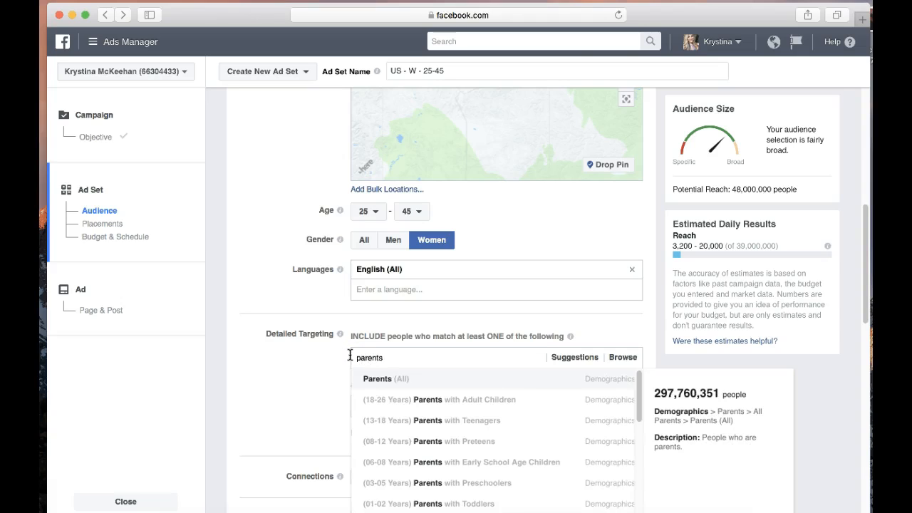
pyautogui.click(406, 383)
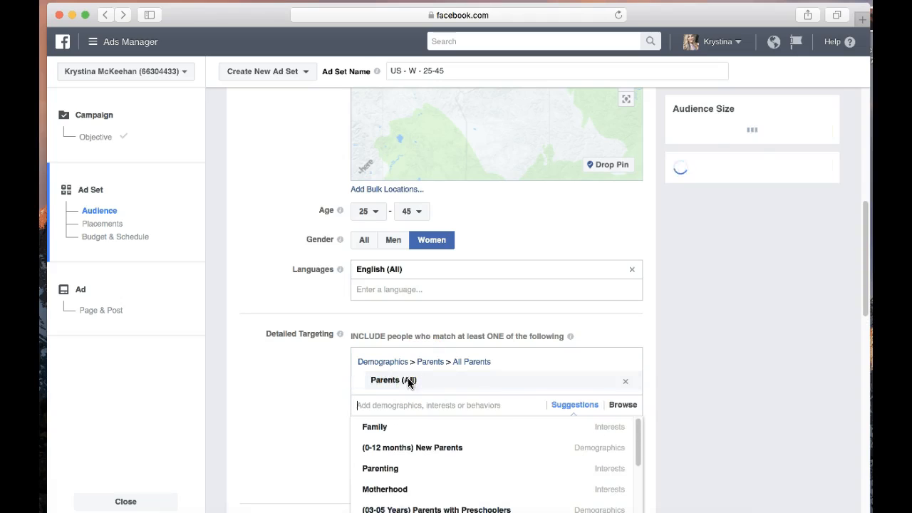
pyautogui.click(308, 431)
pyautogui.scroll(1, 493, 397)
pyautogui.scroll(-2, 494, 398)
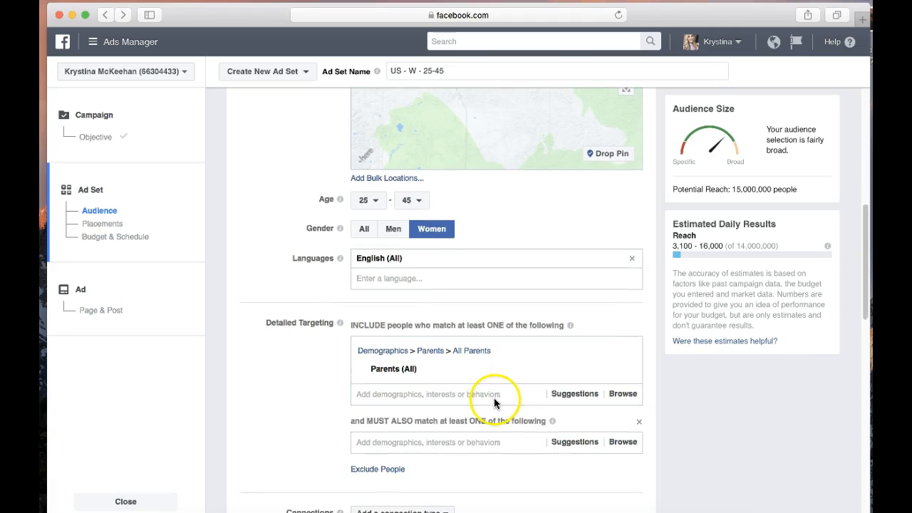
# Step: Require the job title Hairstylist/Owner in the must-also-match condition and check the potential reach
pyautogui.click(473, 441)
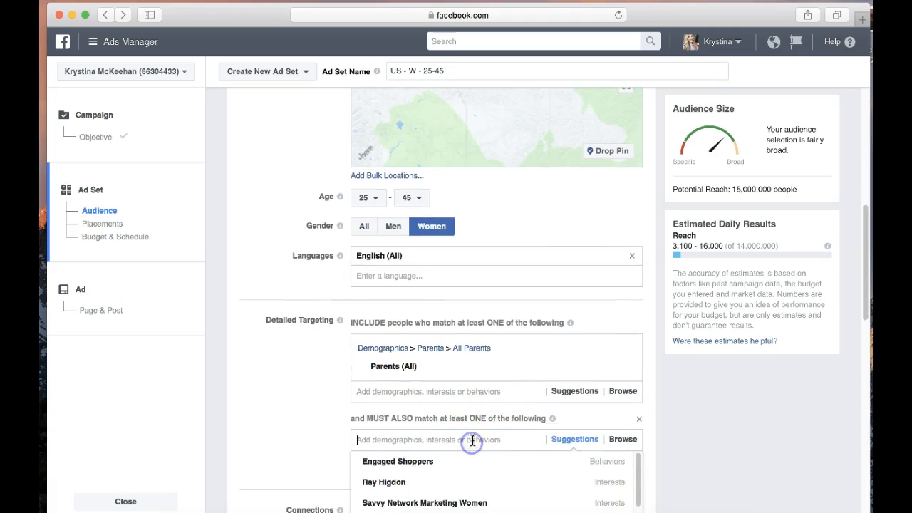
pyautogui.write('hair')
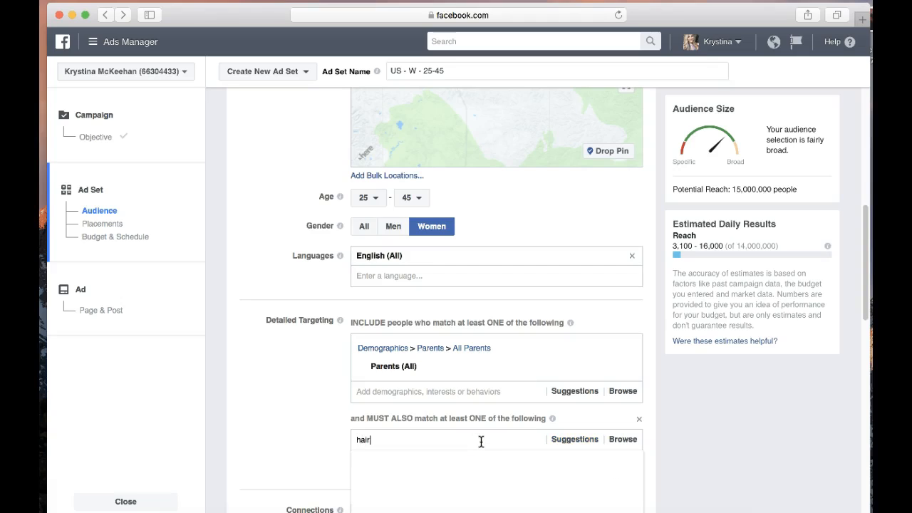
pyautogui.write('styli')
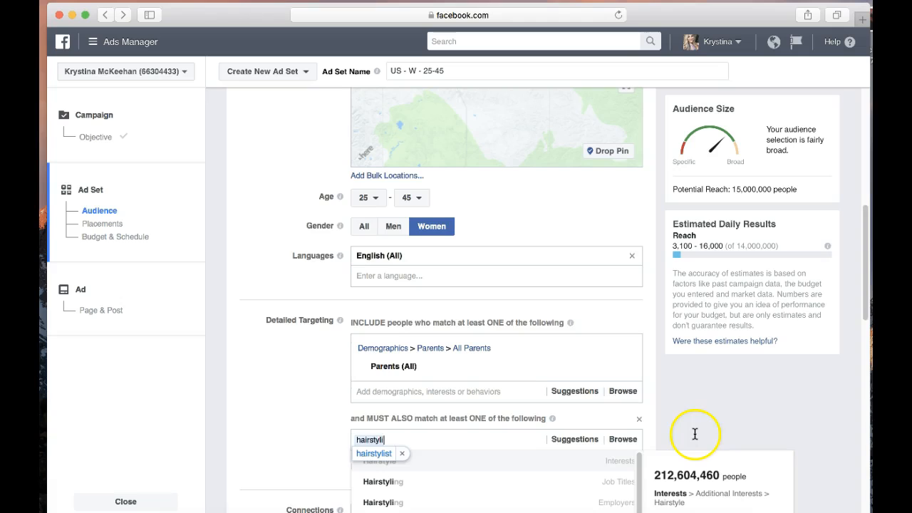
pyautogui.write('st')
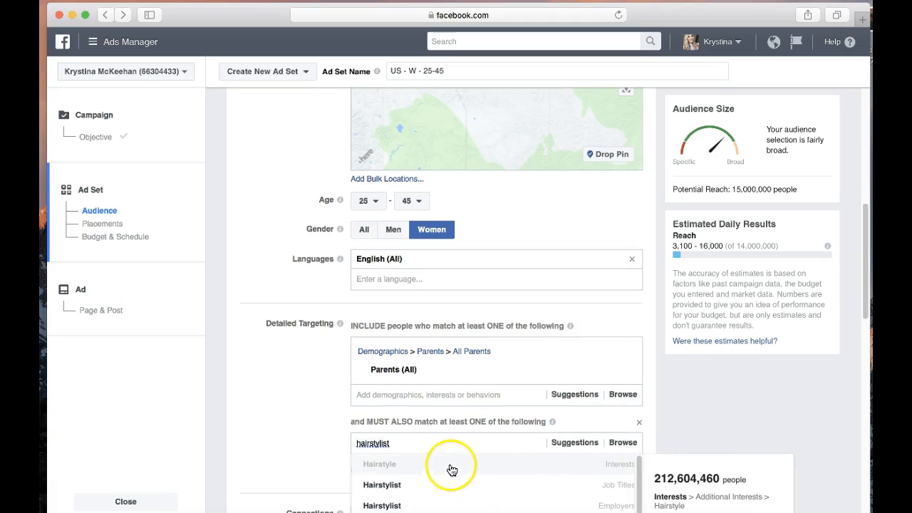
pyautogui.write('s')
pyautogui.scroll(-5, 437, 479)
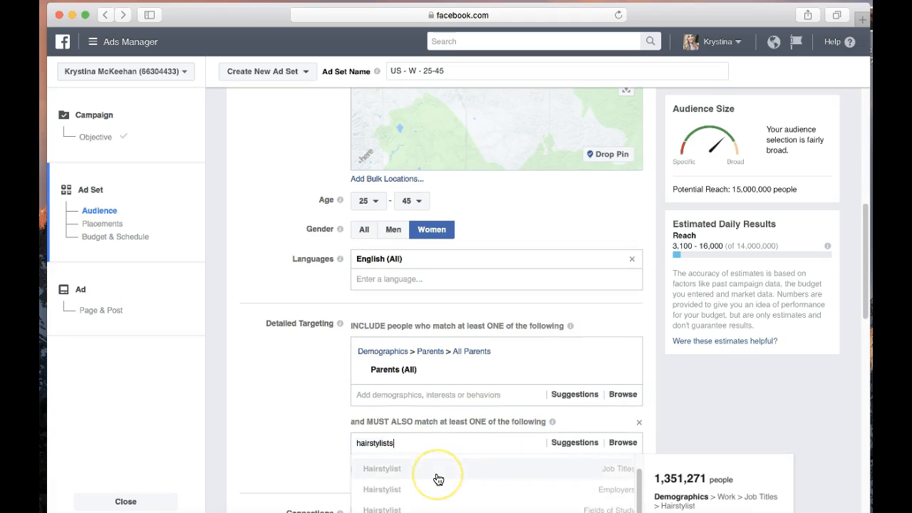
pyautogui.scroll(-1, 437, 479)
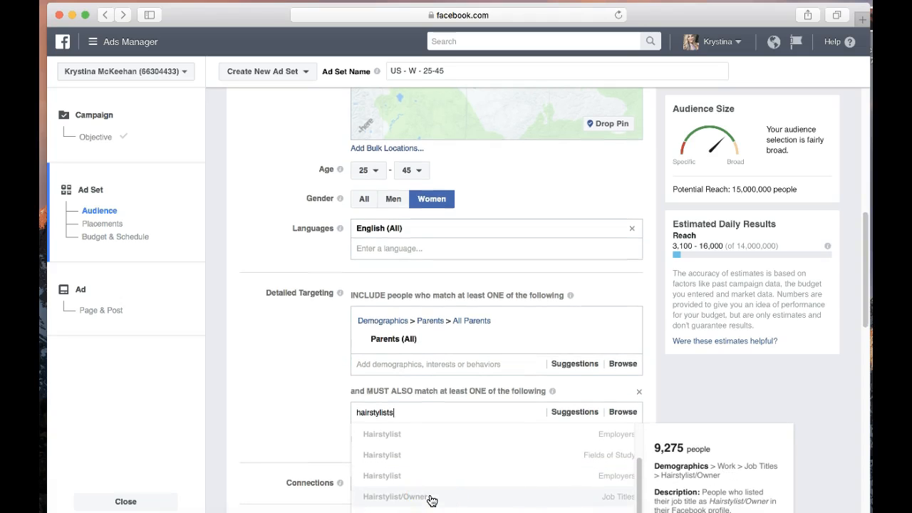
pyautogui.click(431, 501)
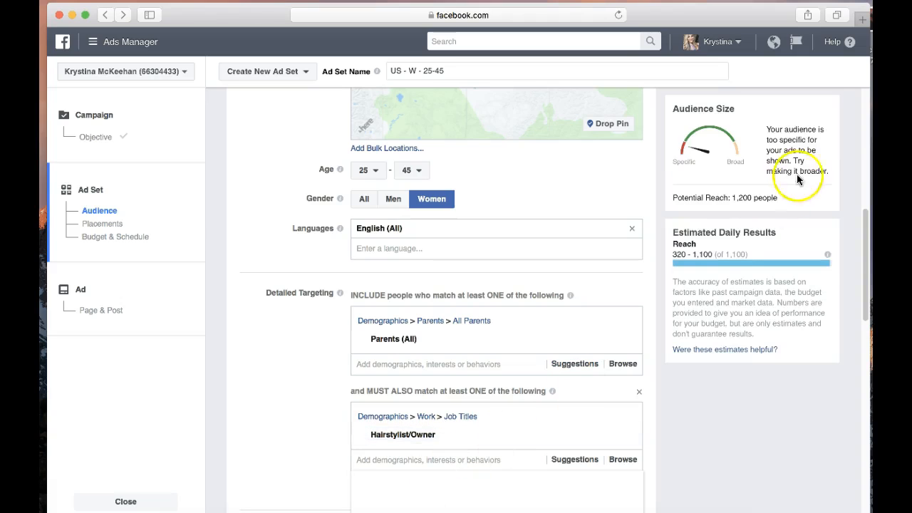
pyautogui.click(729, 198)
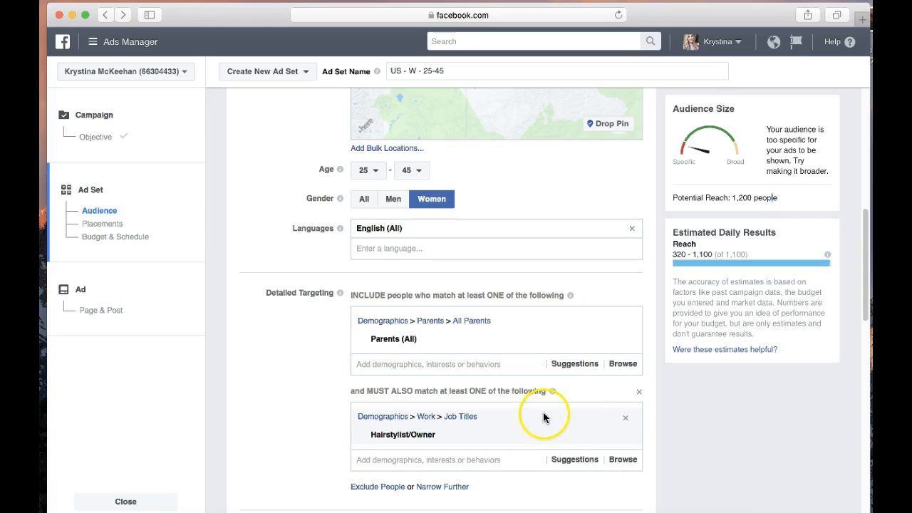
pyautogui.moveTo(482, 442)
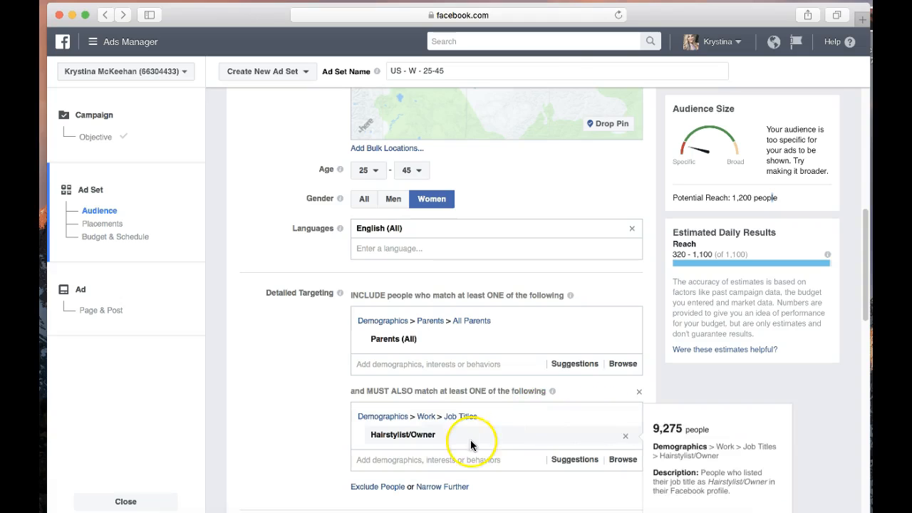
# Step: Add the job title Cosmetologist to the must-also-match condition alongside Hairstylist/Owner
pyautogui.click(489, 459)
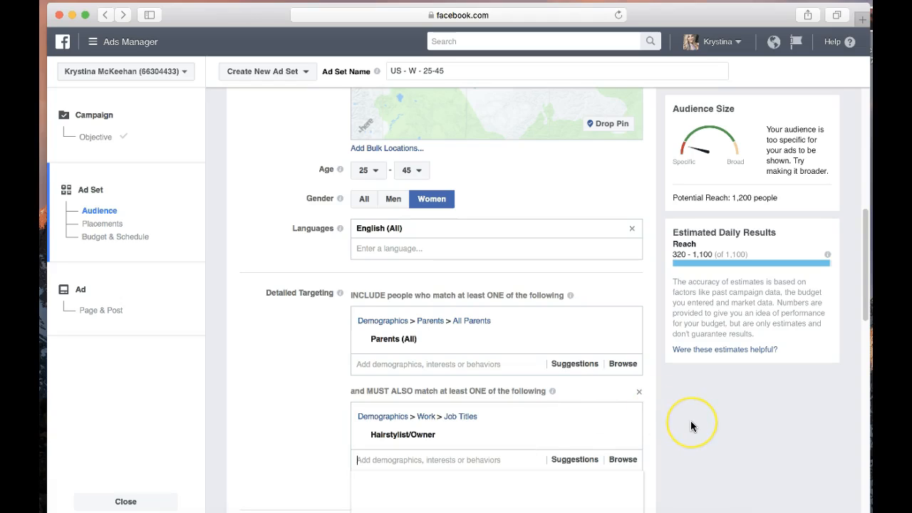
pyautogui.write('hair')
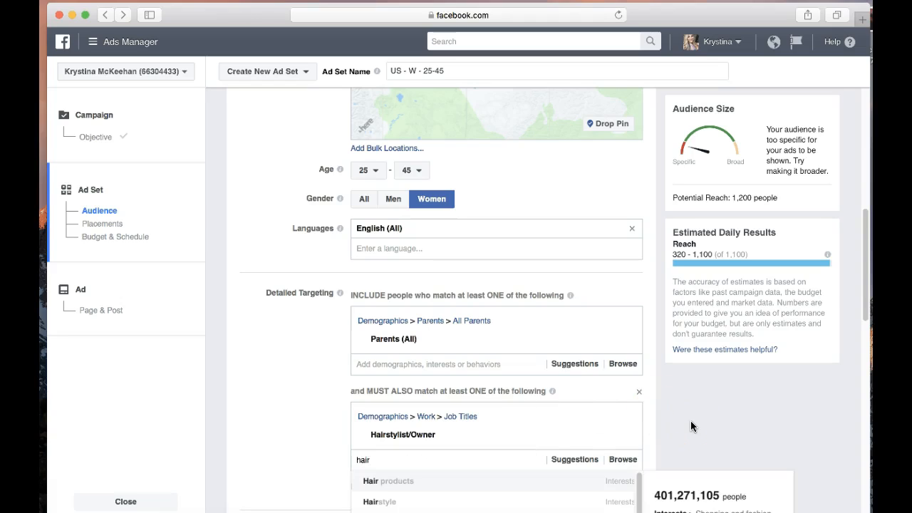
pyautogui.press('BackSpace')
pyautogui.press('BackSpace')
pyautogui.write('cosmetologist')
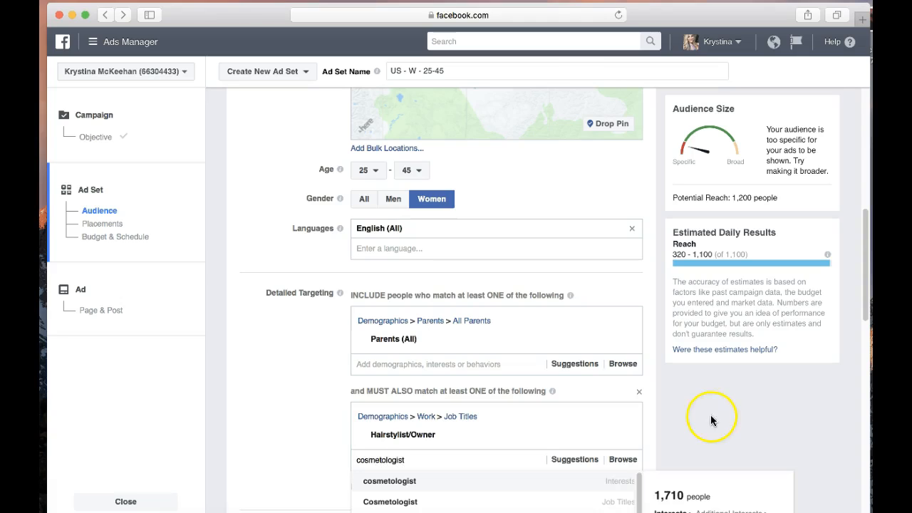
pyautogui.click(582, 509)
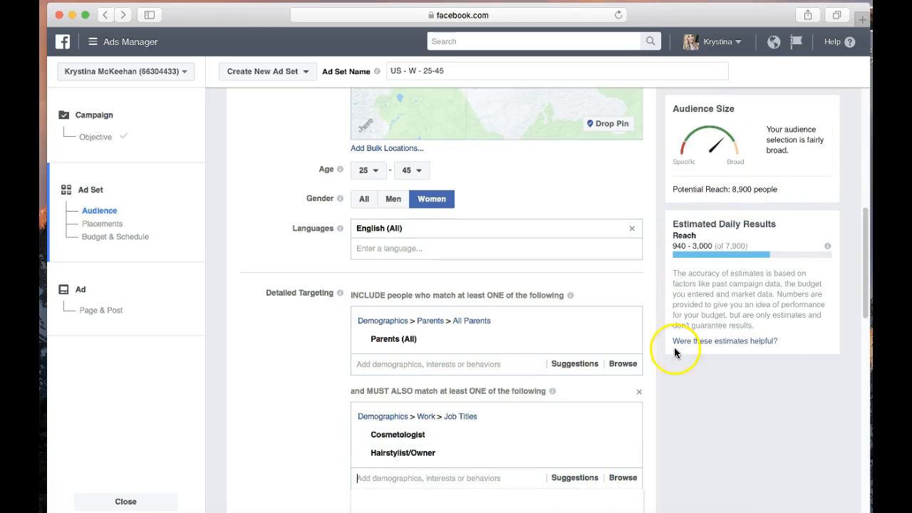
# Step: Search for "salon owner" in the must-also-match condition and add the job title Salon Owner/Stylist
pyautogui.scroll(-3, 658, 384)
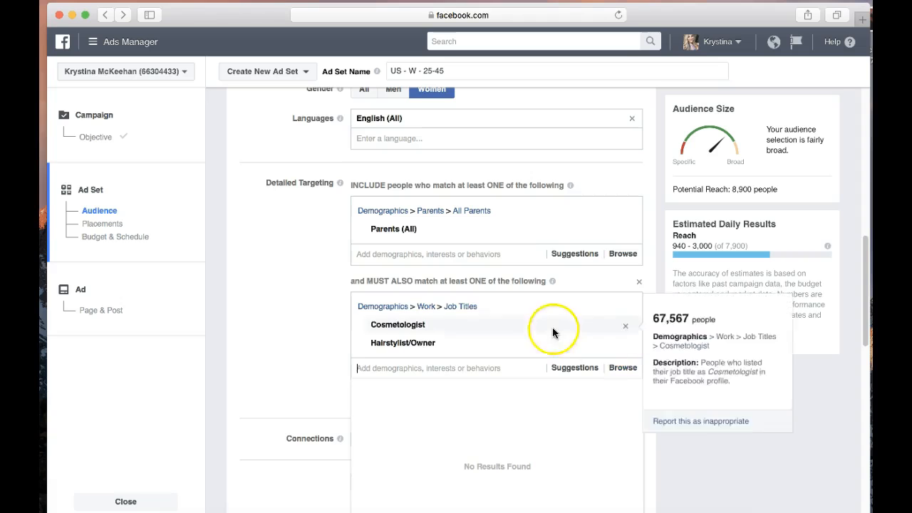
pyautogui.click(263, 370)
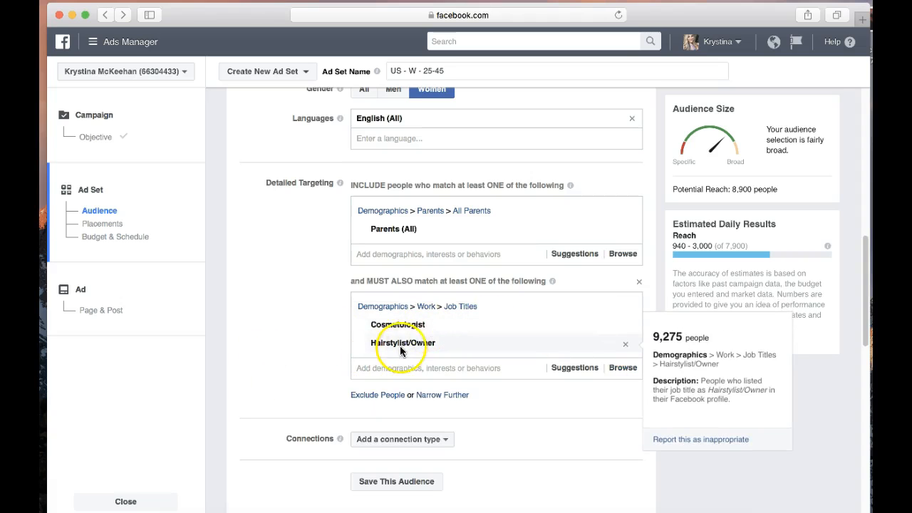
pyautogui.moveTo(431, 322)
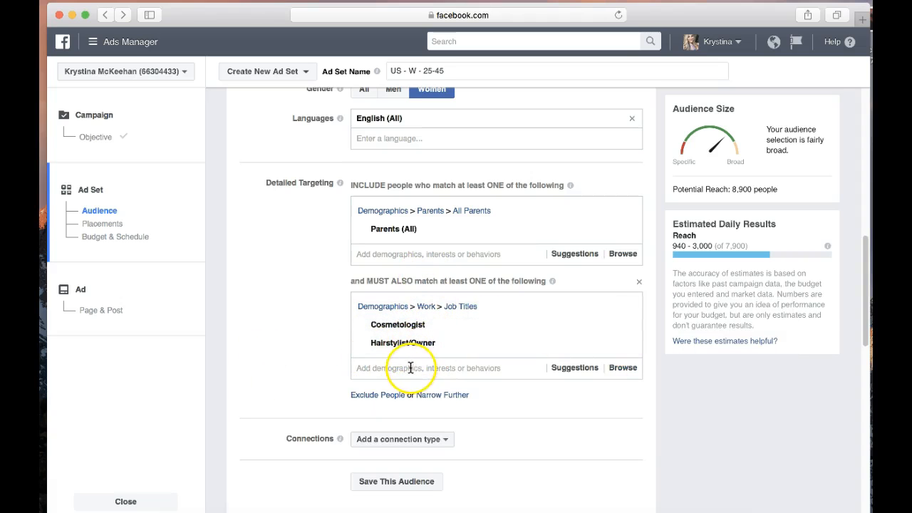
pyautogui.click(459, 367)
pyautogui.click(412, 368)
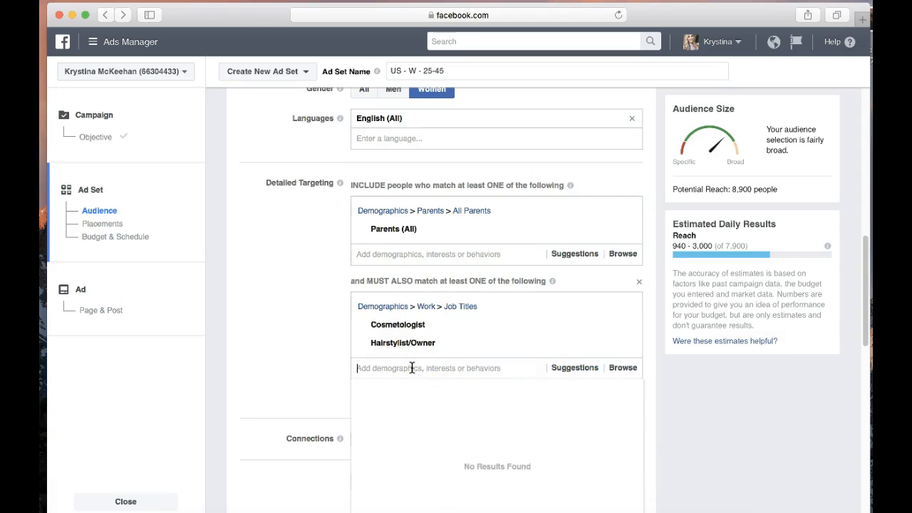
pyautogui.write('salo')
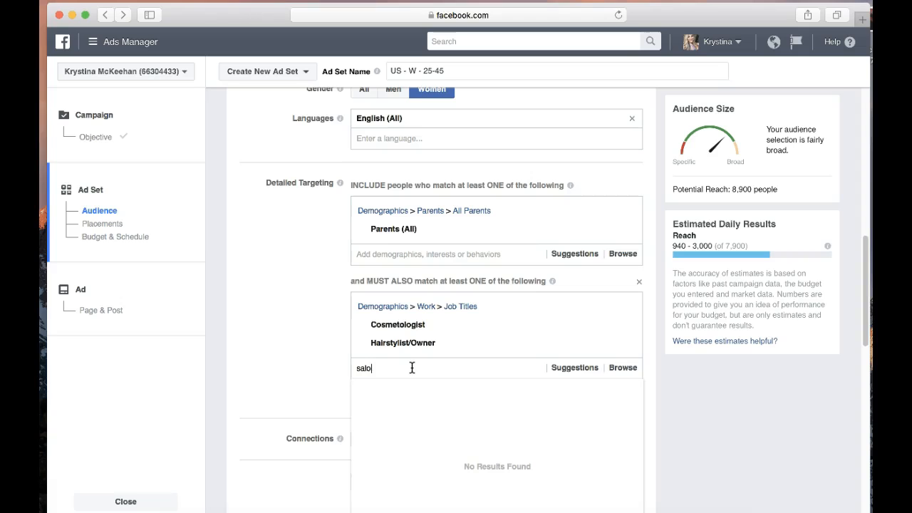
pyautogui.write('n')
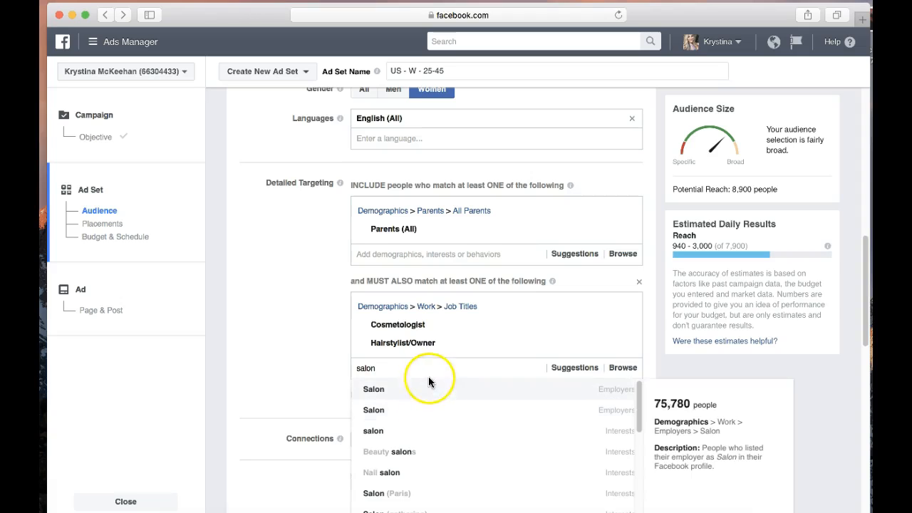
pyautogui.write(' owner')
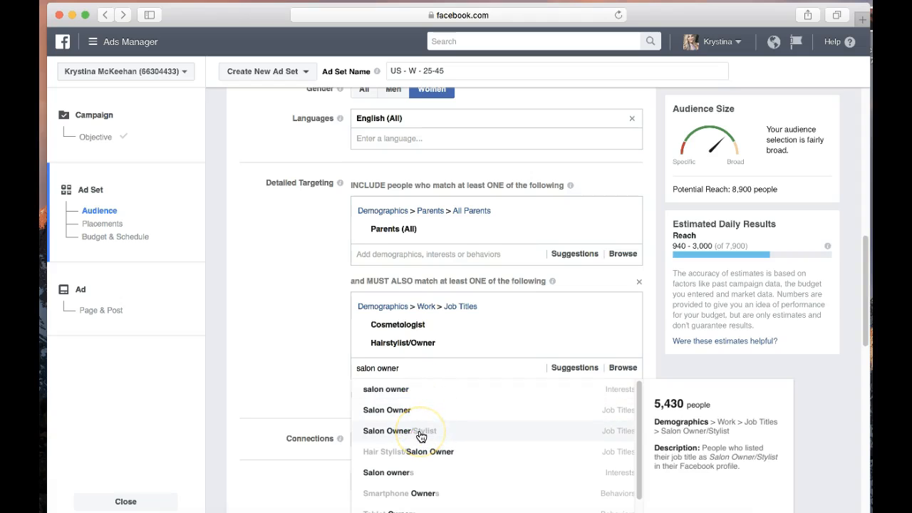
pyautogui.click(421, 432)
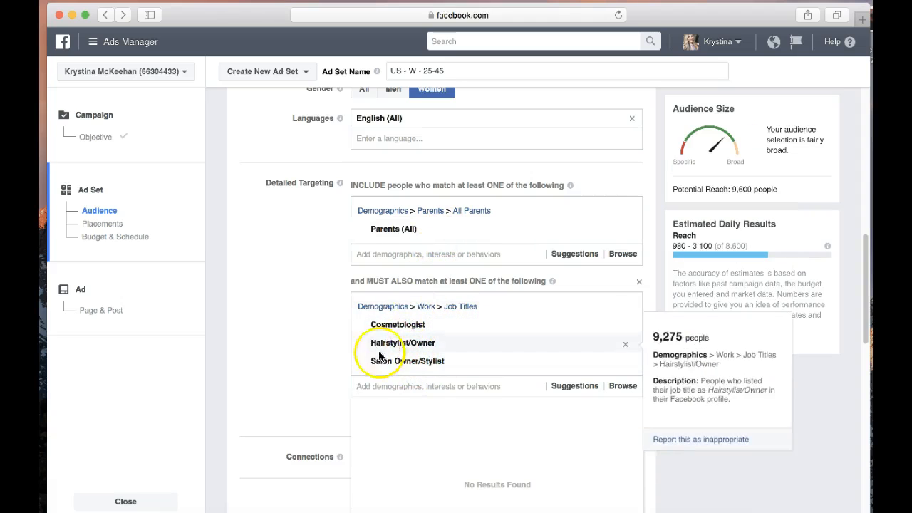
pyautogui.click(316, 334)
# Step: Narrow the audience further with a second must-also-match condition requiring the (0-12 months) New Parents demographic
pyautogui.scroll(-1, 292, 390)
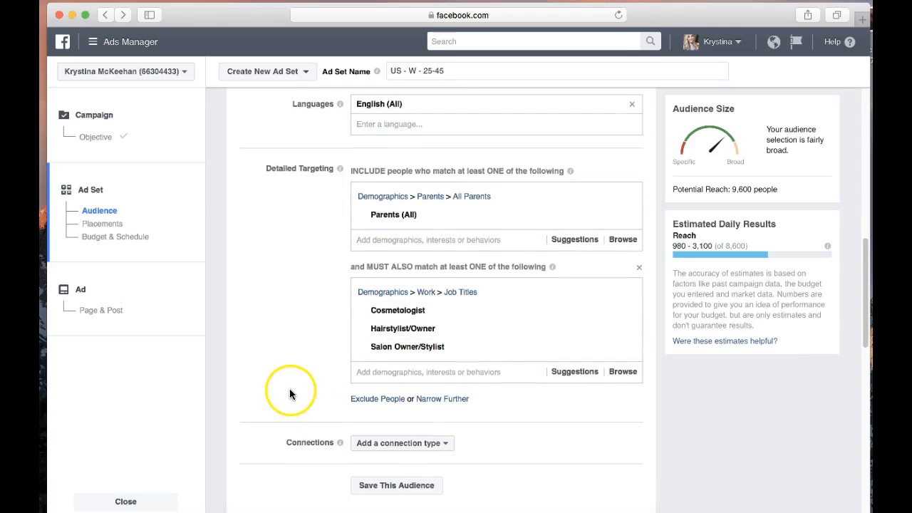
pyautogui.click(441, 394)
pyautogui.click(439, 414)
pyautogui.write('p')
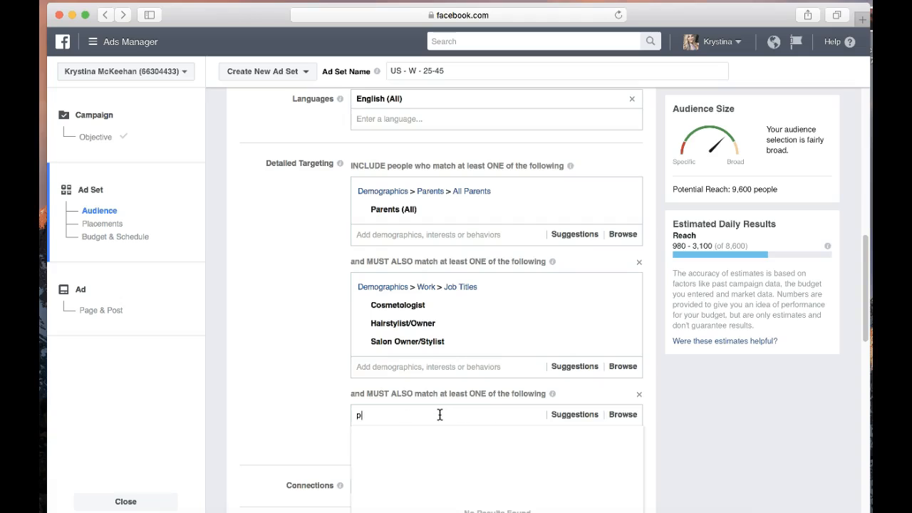
pyautogui.write('at')
pyautogui.press('BackSpace')
pyautogui.press('BackSpace')
pyautogui.press('BackSpace')
pyautogui.write('new parents')
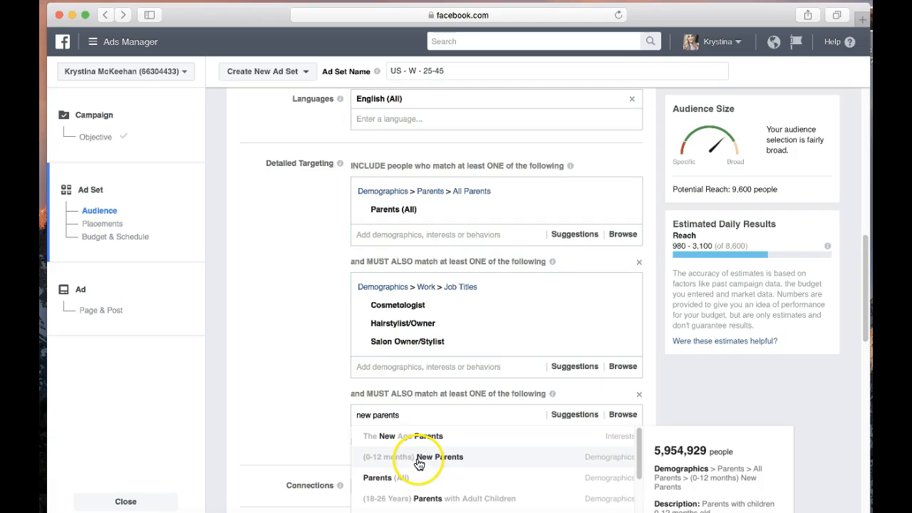
pyautogui.click(419, 460)
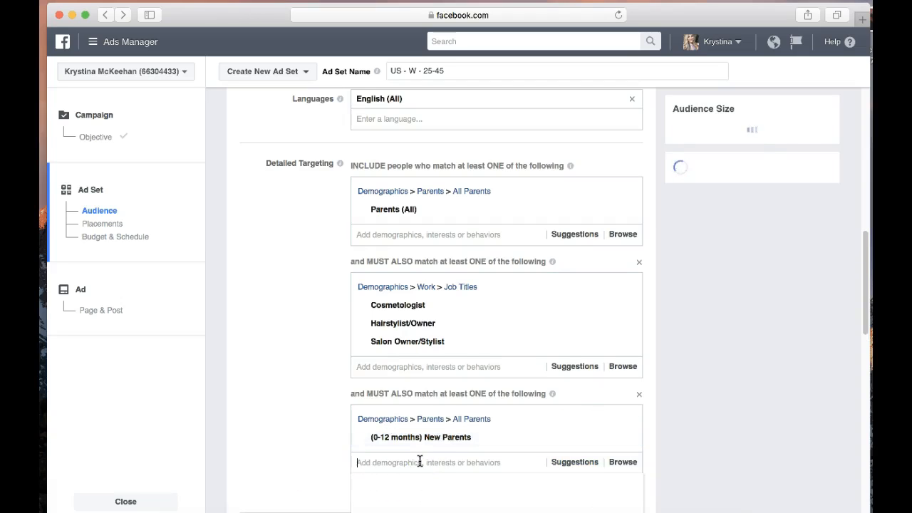
# Step: Look through the parent options and add (01-02 Years) Parents with Toddlers to the new parents condition
pyautogui.write('Parents grd')
pyautogui.click(496, 467)
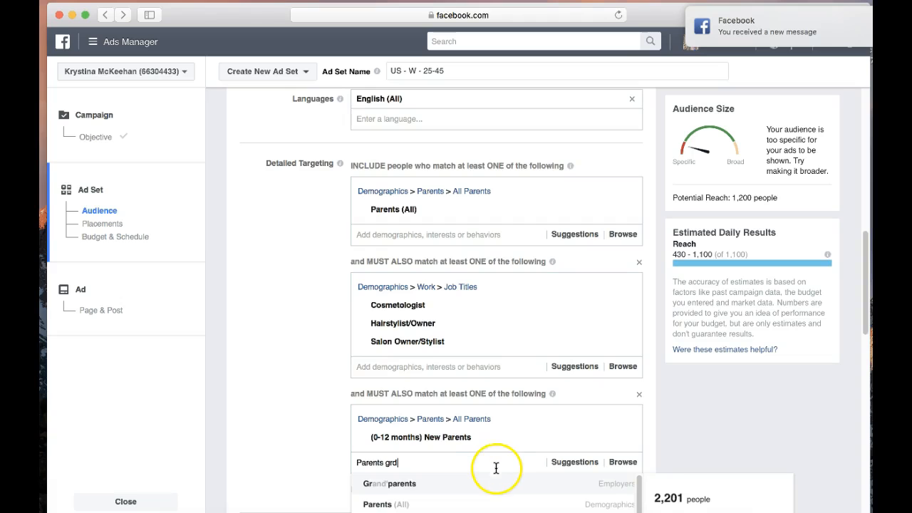
pyautogui.press('BackSpace')
pyautogui.scroll(-1, 502, 456)
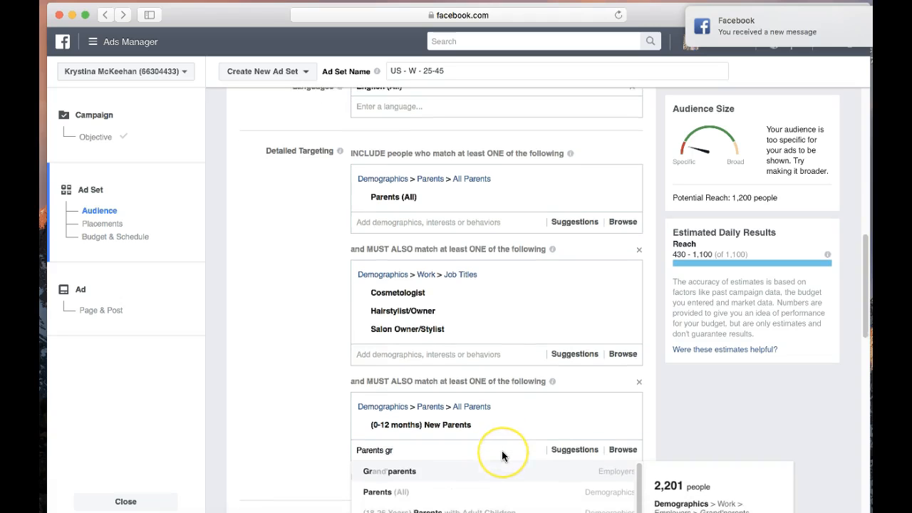
pyautogui.scroll(-3, 502, 457)
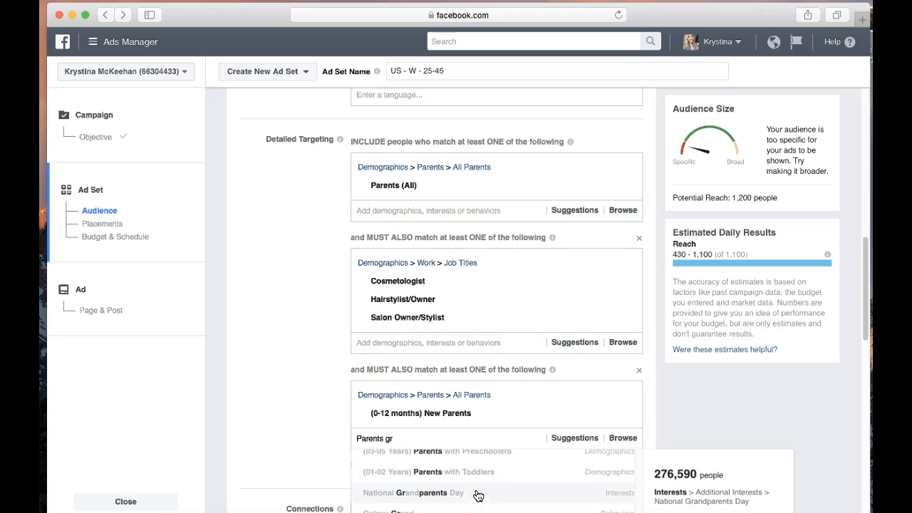
pyautogui.scroll(3, 475, 471)
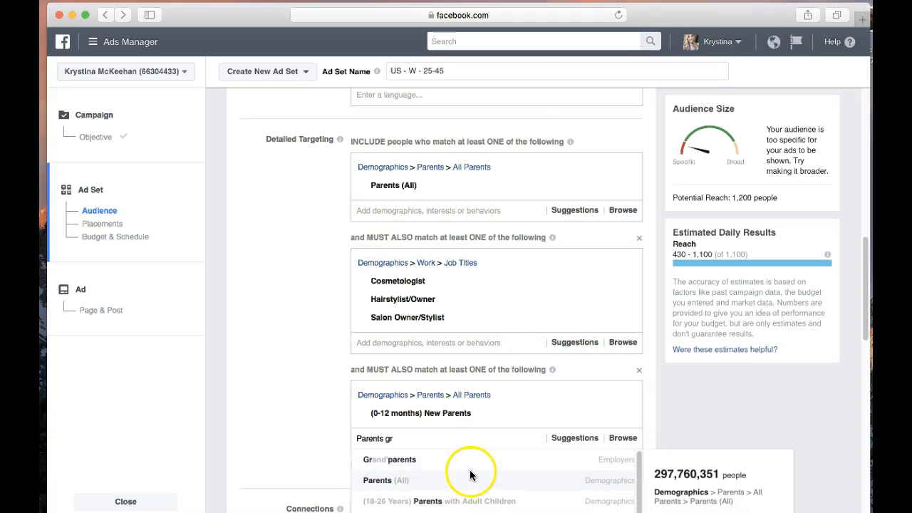
pyautogui.scroll(-2, 470, 490)
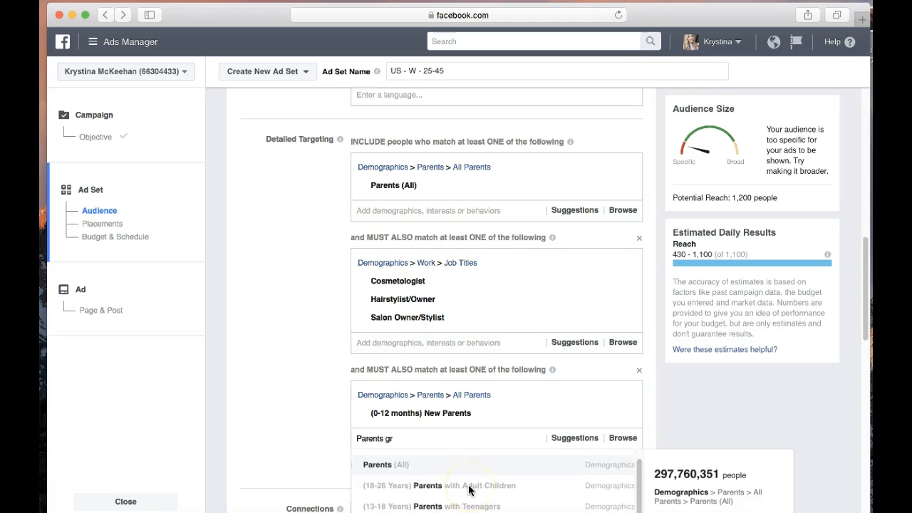
pyautogui.scroll(-3, 469, 490)
pyautogui.scroll(1, 469, 490)
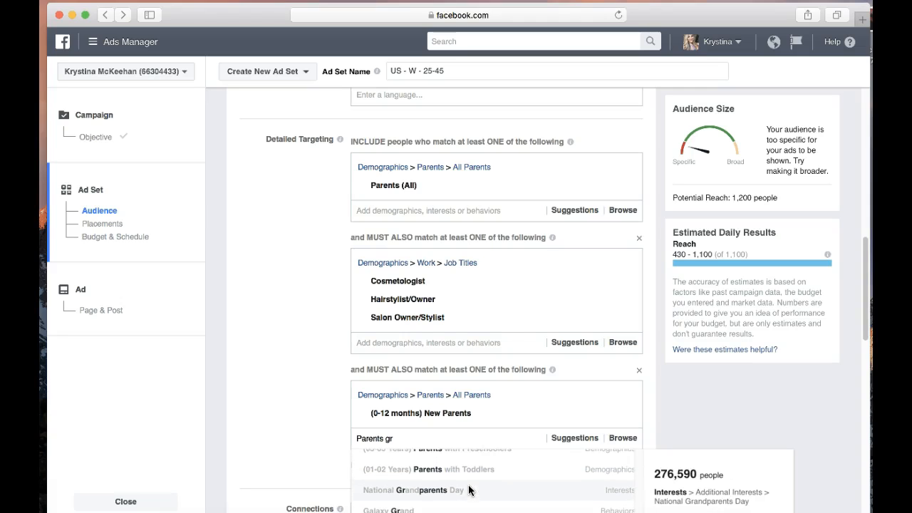
pyautogui.click(473, 482)
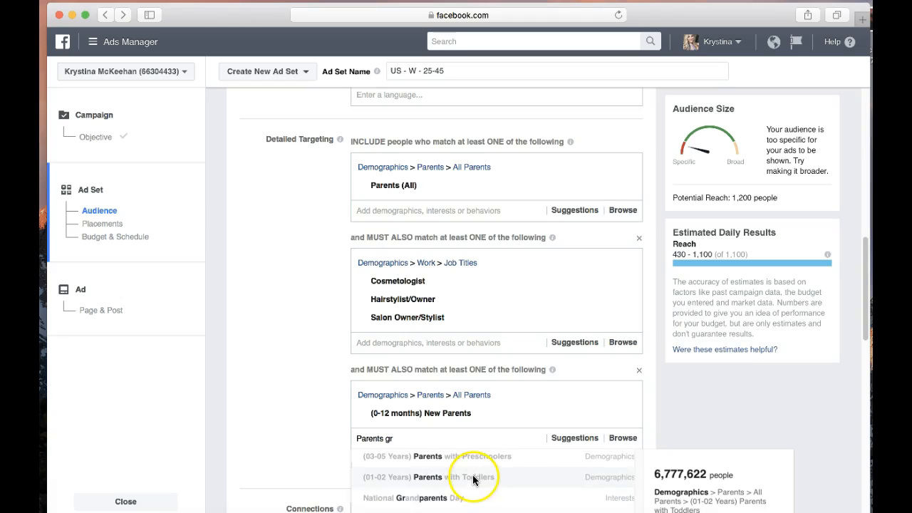
pyautogui.click(472, 453)
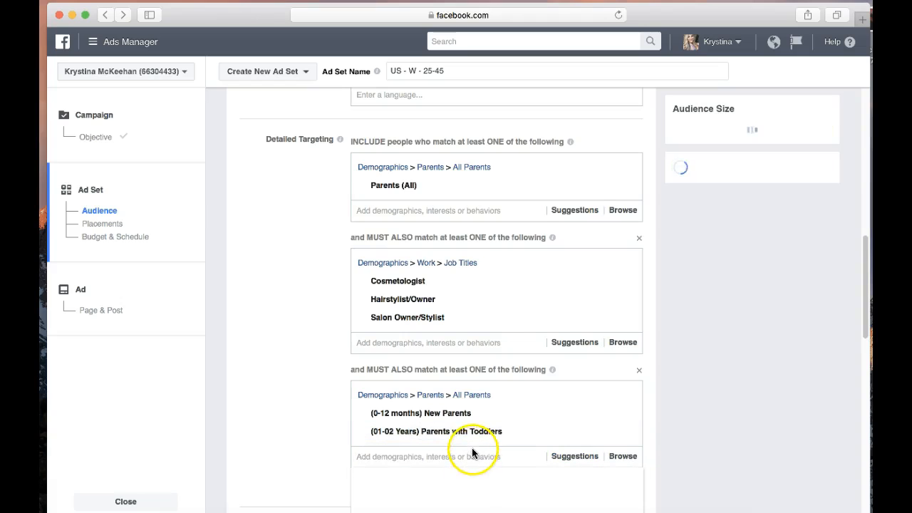
# Step: Search for "Parents" and add (06-08 Years) Parents with Early School Age Children to the same condition
pyautogui.write('Pat')
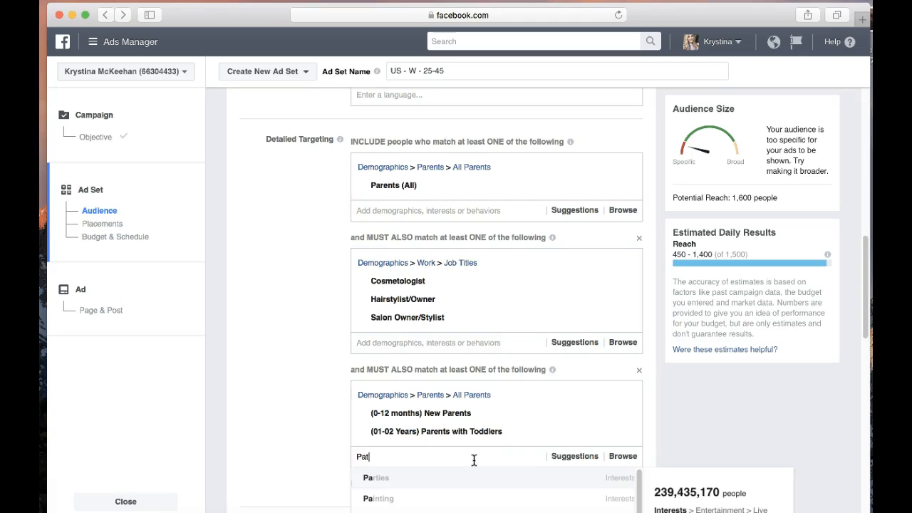
pyautogui.press('BackSpace')
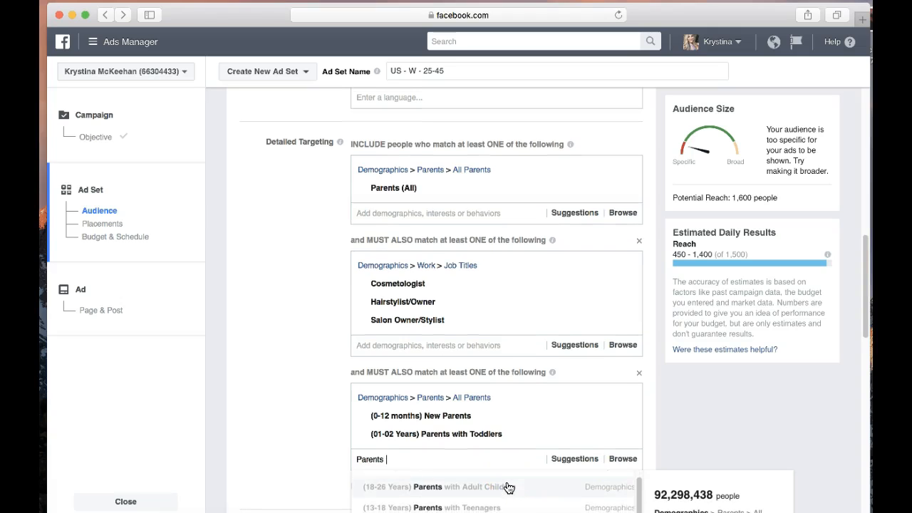
pyautogui.scroll(-2, 509, 488)
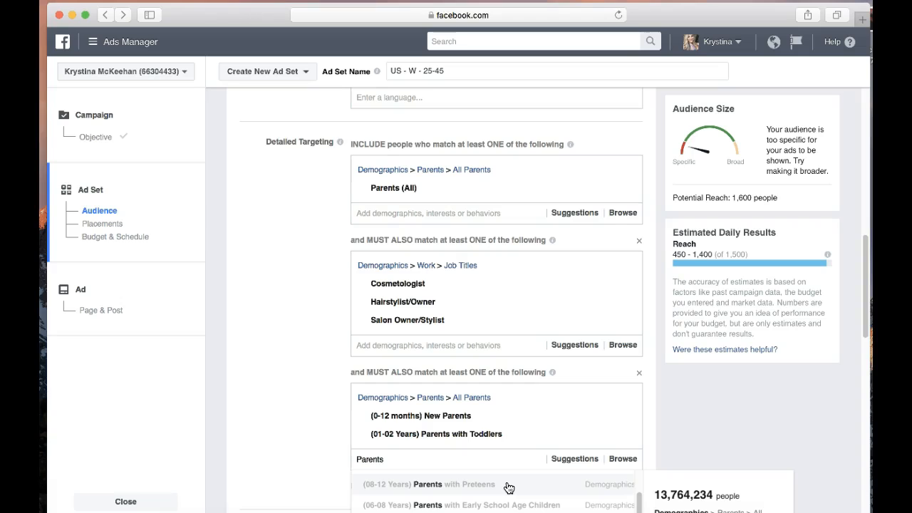
pyautogui.click(502, 509)
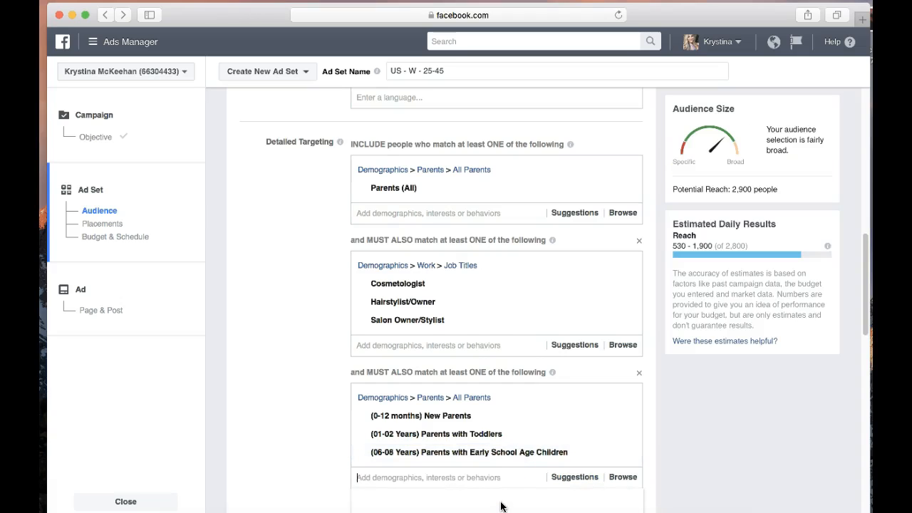
# Step: Add the (13-18 Years) Parents with Teenagers demographic to the parents-by-child-age condition
pyautogui.click(467, 479)
pyautogui.write('parents')
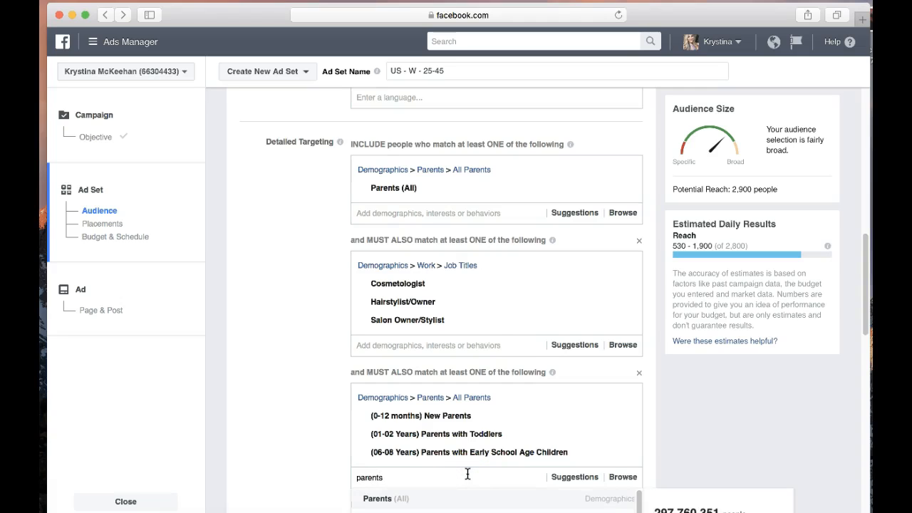
pyautogui.scroll(-1, 468, 474)
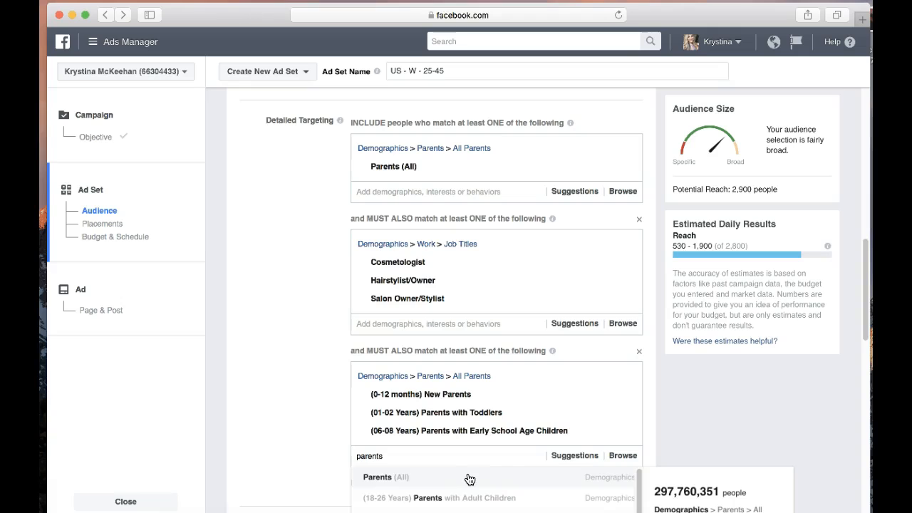
pyautogui.scroll(-1, 456, 495)
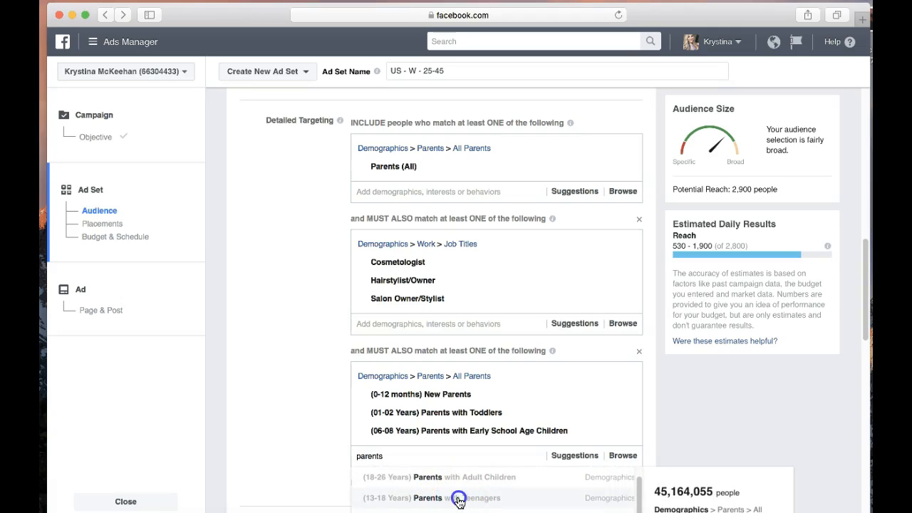
pyautogui.click(458, 499)
# Step: Search for "parents" again, review the remaining age groups and add (08-12 Years) Parents with Preteens to the condition
pyautogui.click(434, 474)
pyautogui.write('pa')
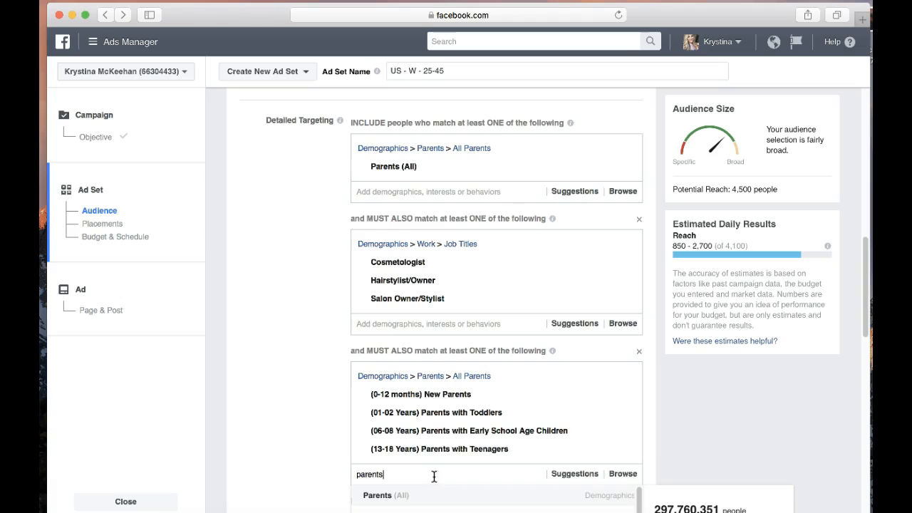
pyautogui.scroll(-1, 496, 472)
pyautogui.scroll(-2, 501, 482)
pyautogui.scroll(10, 503, 486)
pyautogui.scroll(-5, 503, 485)
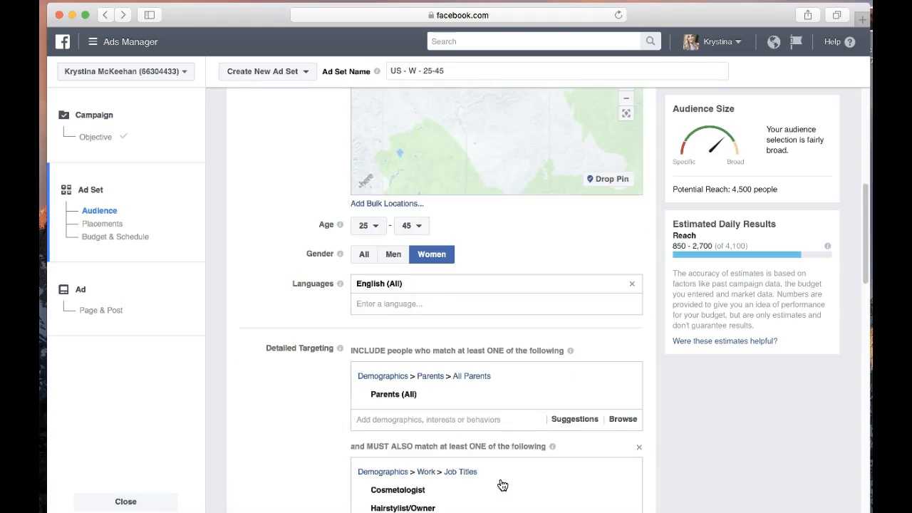
pyautogui.scroll(-7, 503, 485)
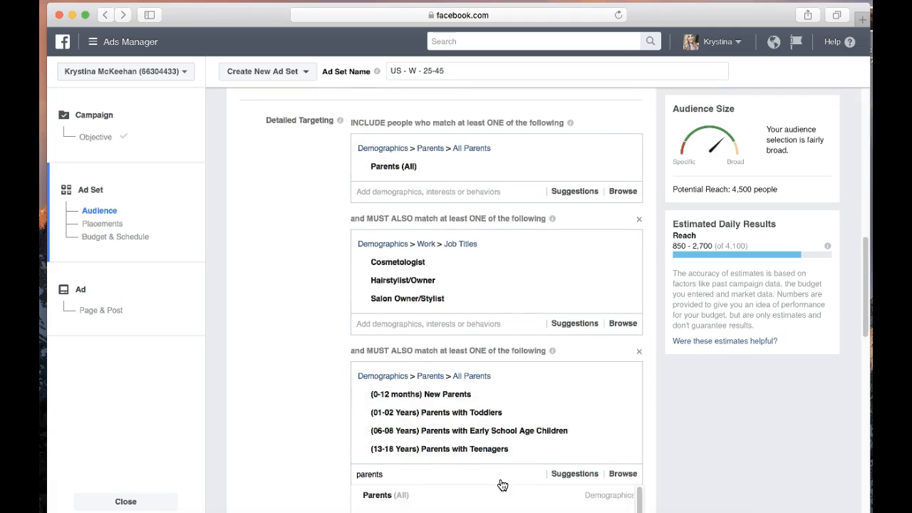
pyautogui.scroll(1, 503, 485)
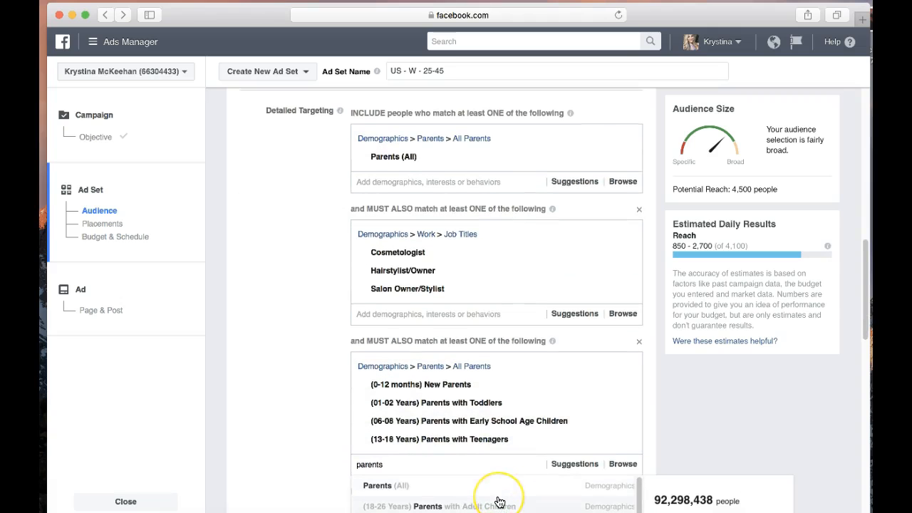
pyautogui.scroll(-3, 499, 499)
pyautogui.scroll(2, 495, 493)
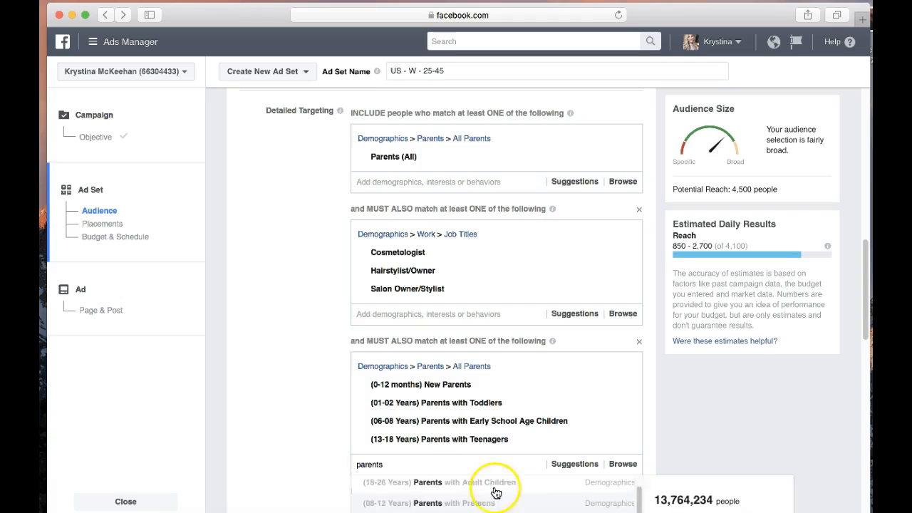
pyautogui.scroll(-2, 491, 494)
pyautogui.scroll(2, 493, 494)
pyautogui.scroll(-1, 492, 494)
pyautogui.scroll(1, 492, 495)
pyautogui.scroll(-5, 492, 495)
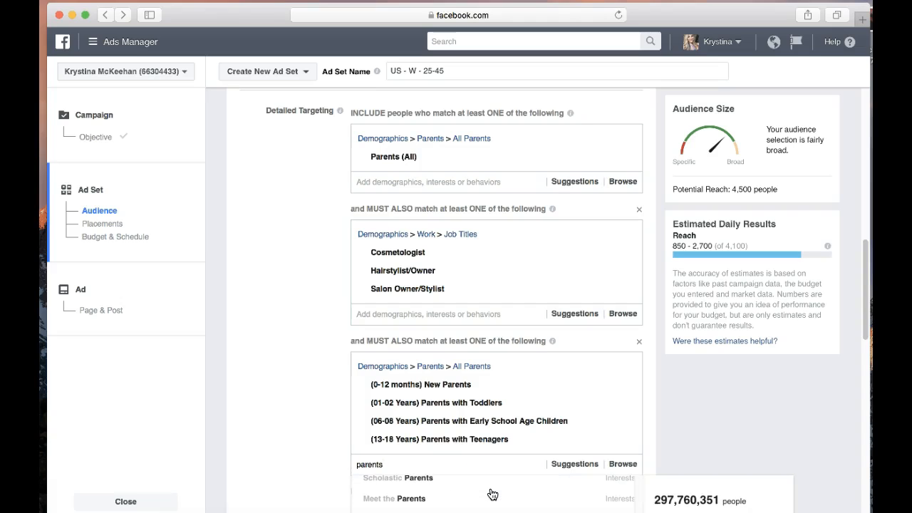
pyautogui.scroll(5, 493, 494)
pyautogui.scroll(-2, 492, 495)
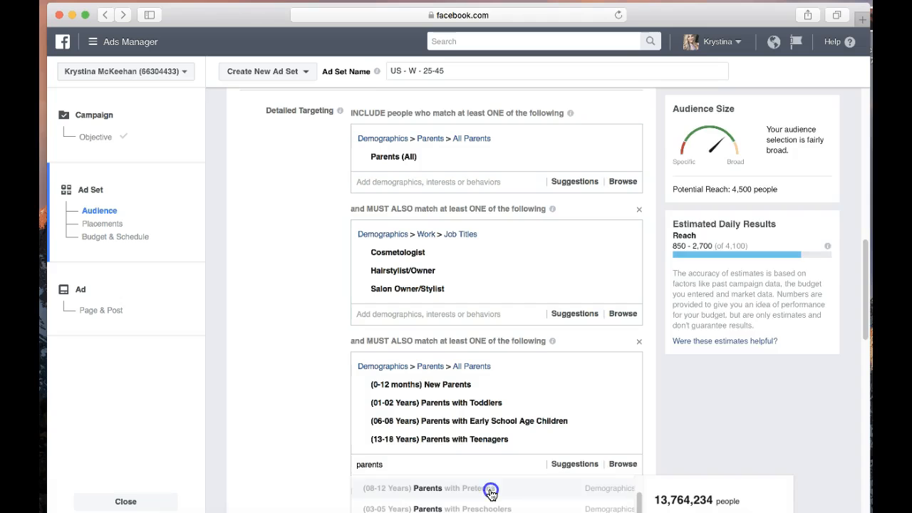
pyautogui.click(491, 489)
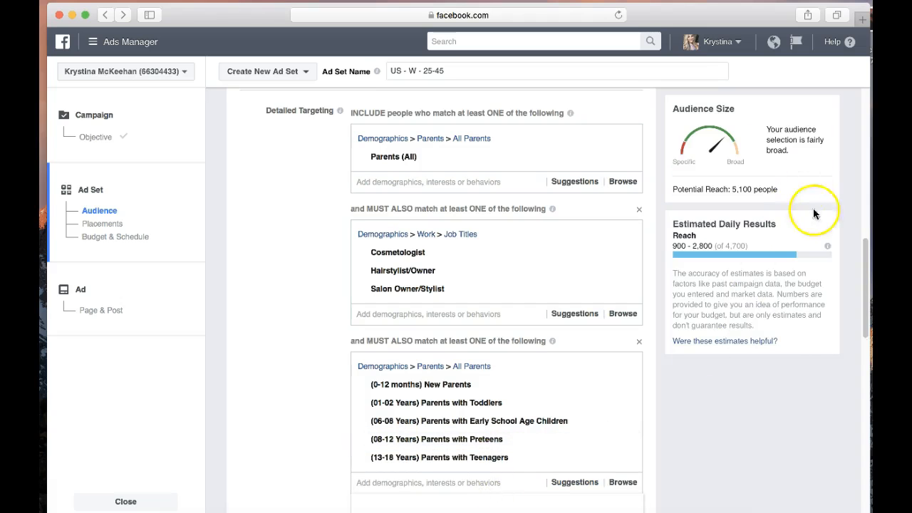
# Step: Search for "parents" and add (03-05 Years) Parents with Preschoolers to the parents-by-child-age condition
pyautogui.moveTo(860, 251); pyautogui.dragTo(860, 285)
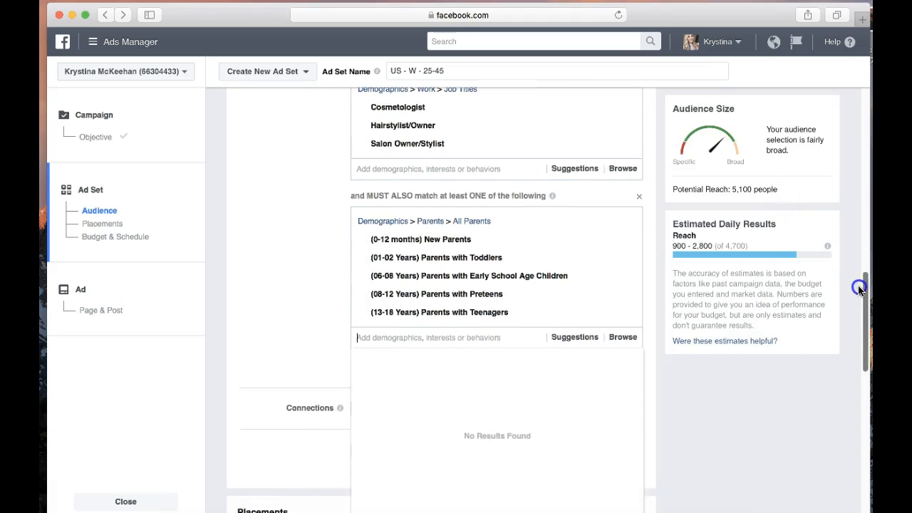
pyautogui.click(476, 339)
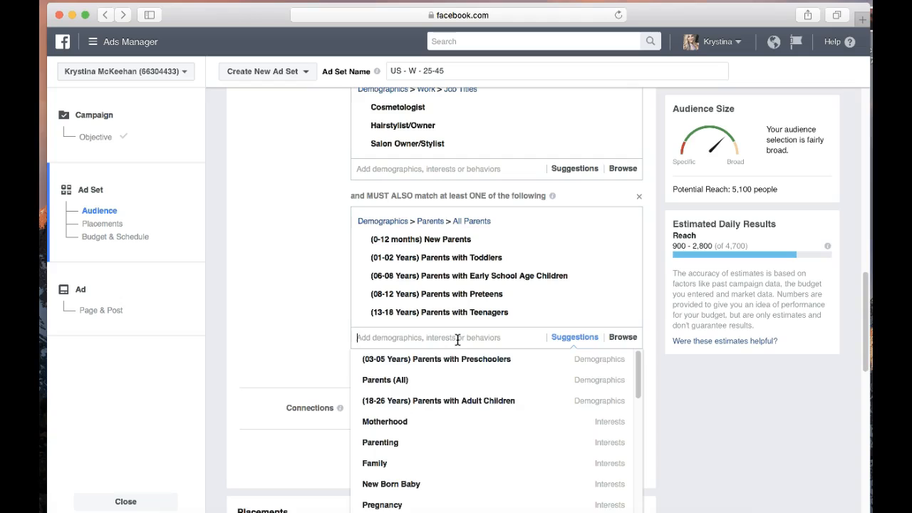
pyautogui.write('paren')
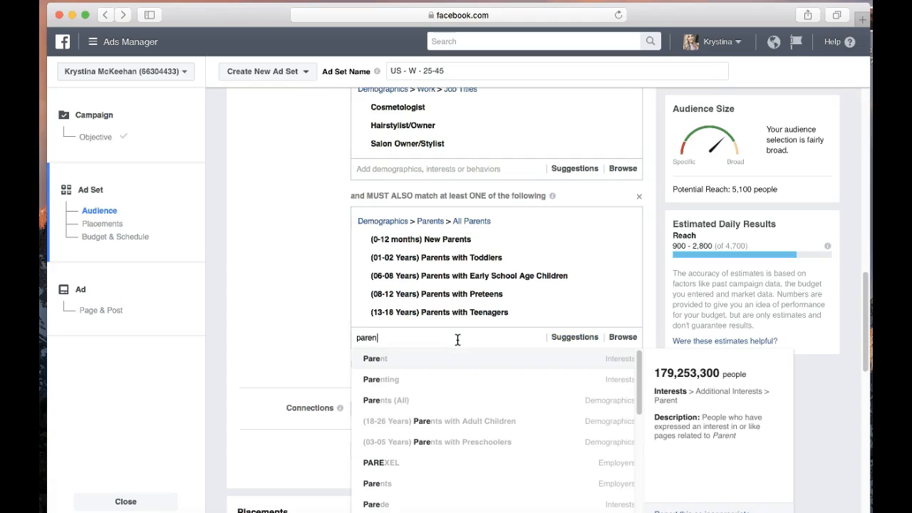
pyautogui.write('ts')
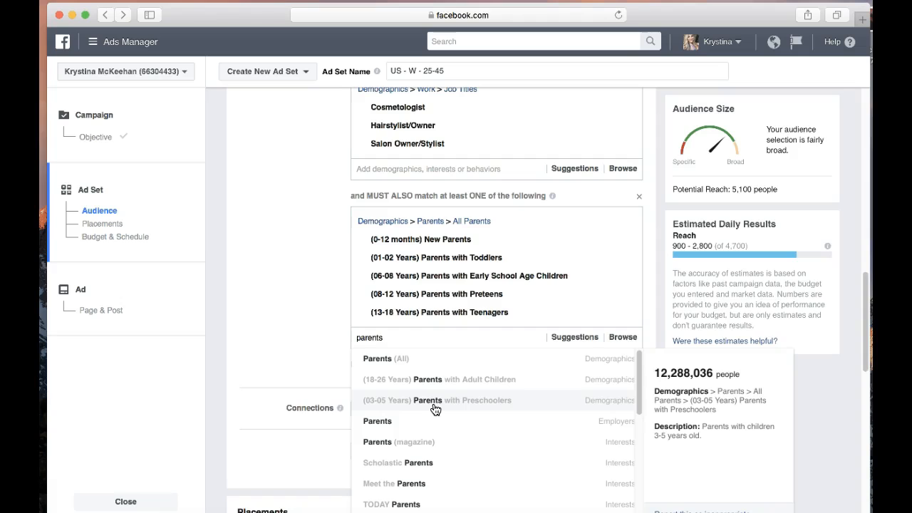
pyautogui.click(435, 405)
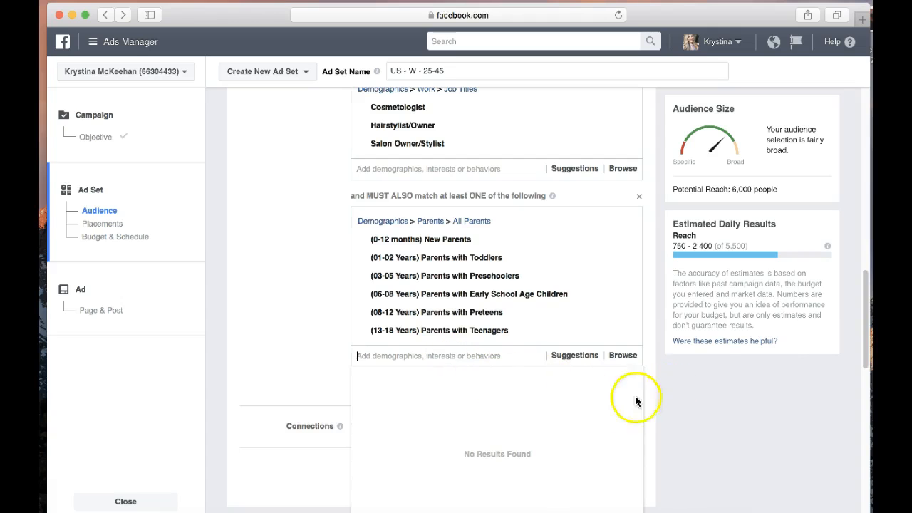
pyautogui.click(301, 254)
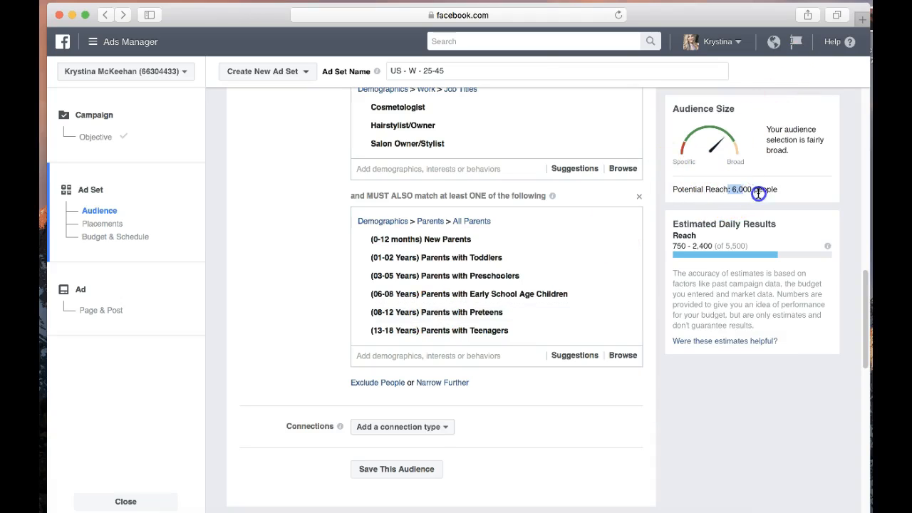
# Step: Save the configured targeting as a reusable audience under the suggested name
pyautogui.click(815, 185)
pyautogui.scroll(-2, 412, 400)
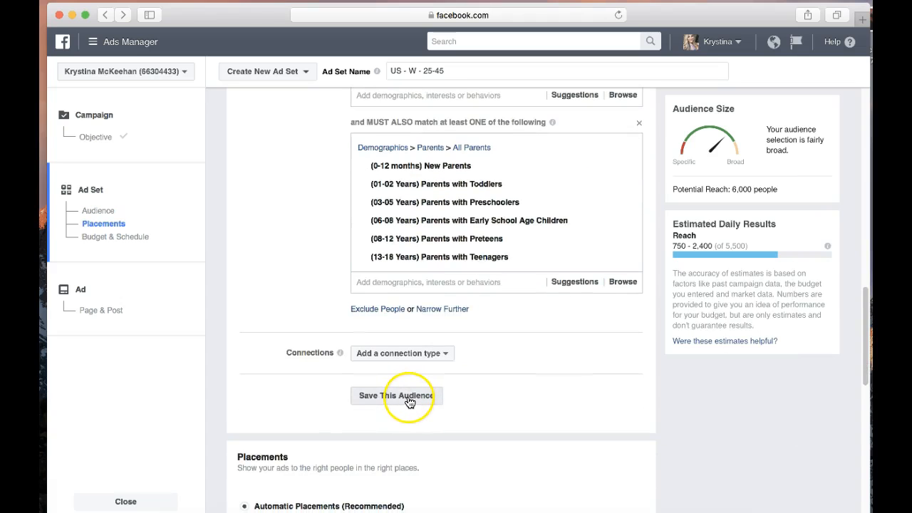
pyautogui.click(409, 399)
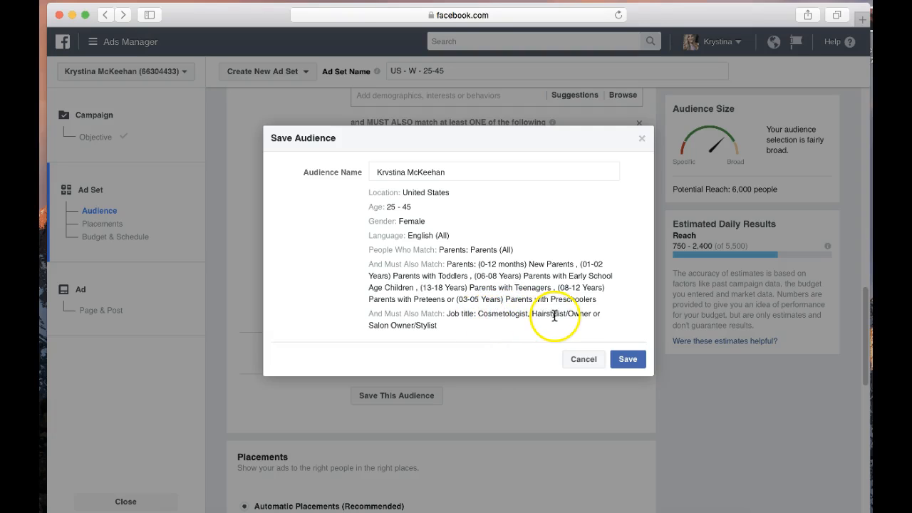
pyautogui.click(628, 362)
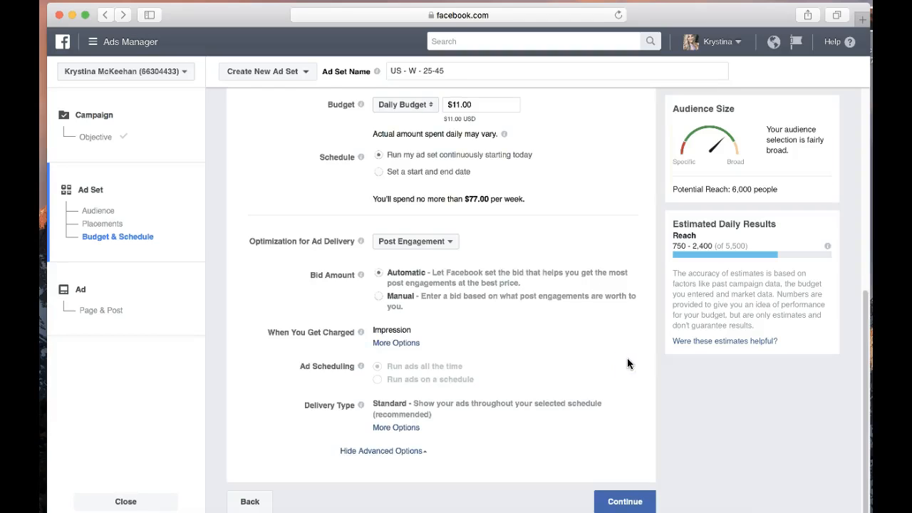
# Step: Set the ad set's daily budget to $5.00, keeping the Daily Budget type
pyautogui.scroll(4, 627, 363)
pyautogui.scroll(-1, 557, 357)
pyautogui.scroll(-2, 557, 361)
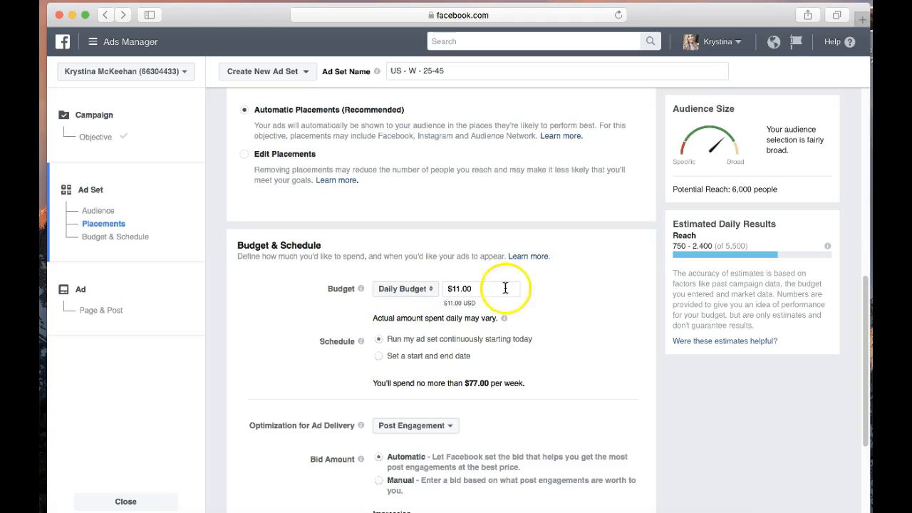
pyautogui.click(490, 288)
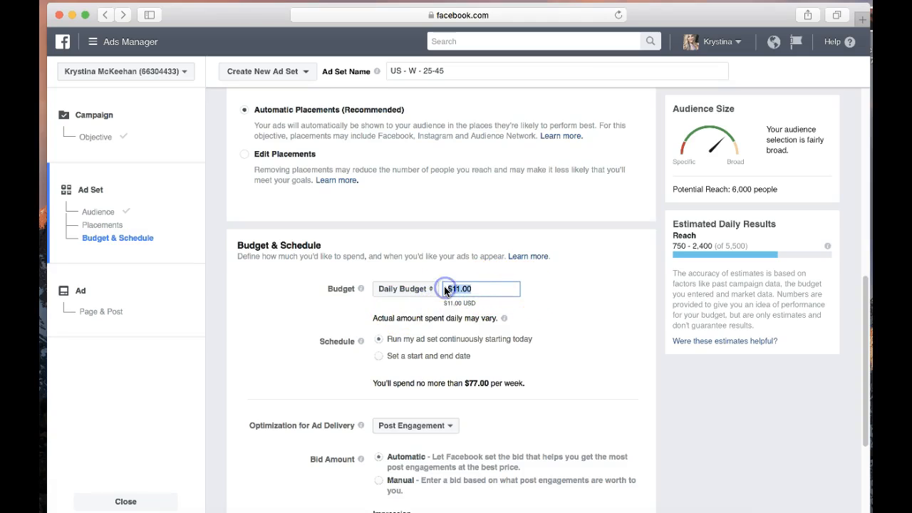
pyautogui.click(564, 297)
pyautogui.click(429, 295)
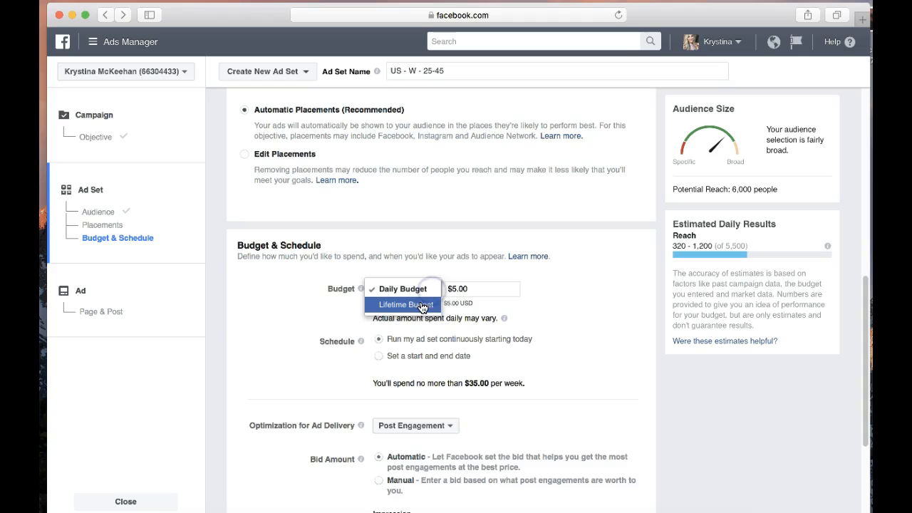
pyautogui.click(572, 273)
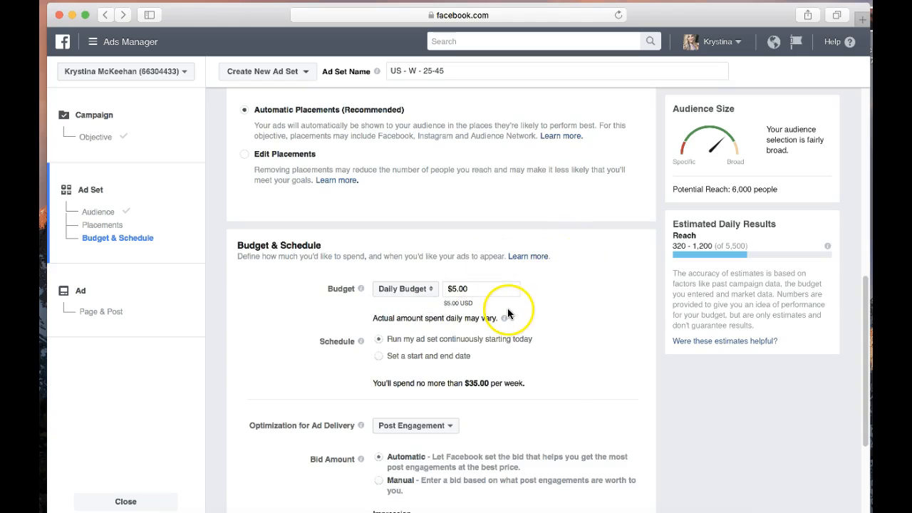
# Step: Review the schedule, delivery optimization, bid and charging settings, and continue to the ad's page and post setup
pyautogui.scroll(-1, 474, 353)
pyautogui.scroll(-3, 472, 348)
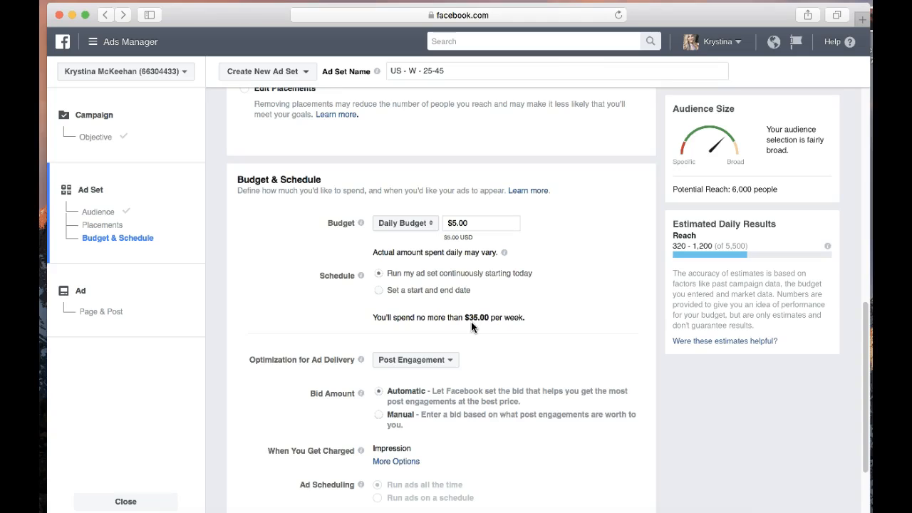
pyautogui.scroll(-1, 512, 335)
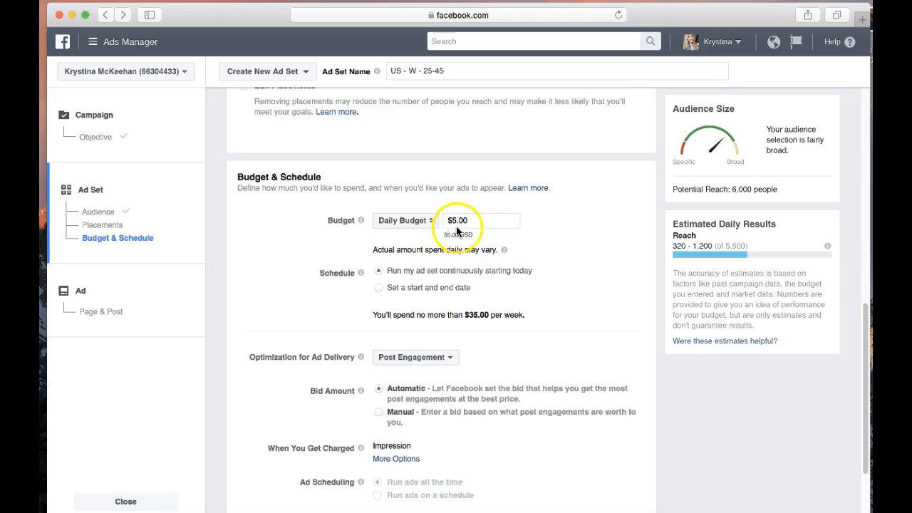
pyautogui.scroll(-2, 492, 320)
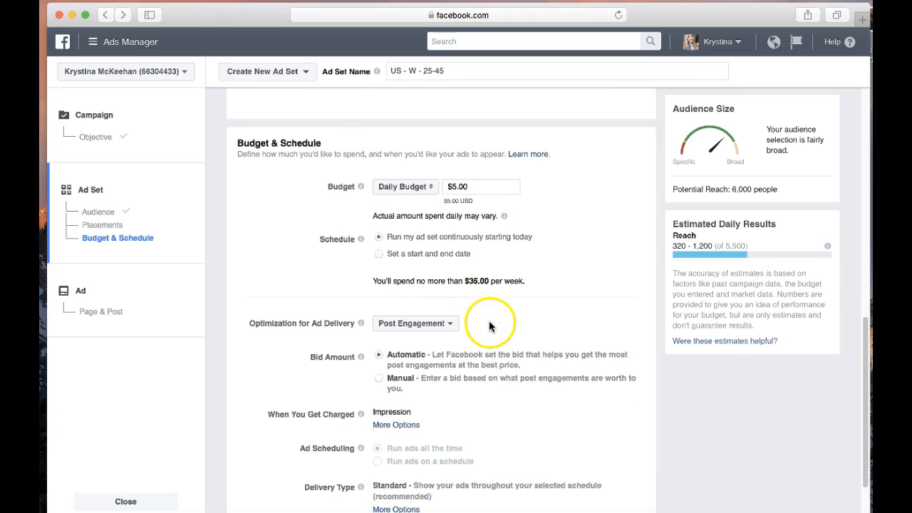
pyautogui.scroll(-3, 485, 327)
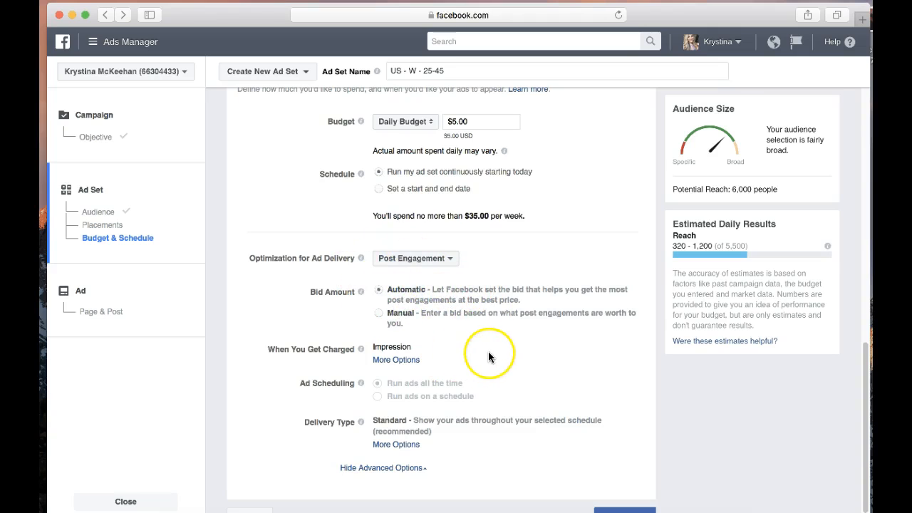
pyautogui.scroll(-1, 487, 349)
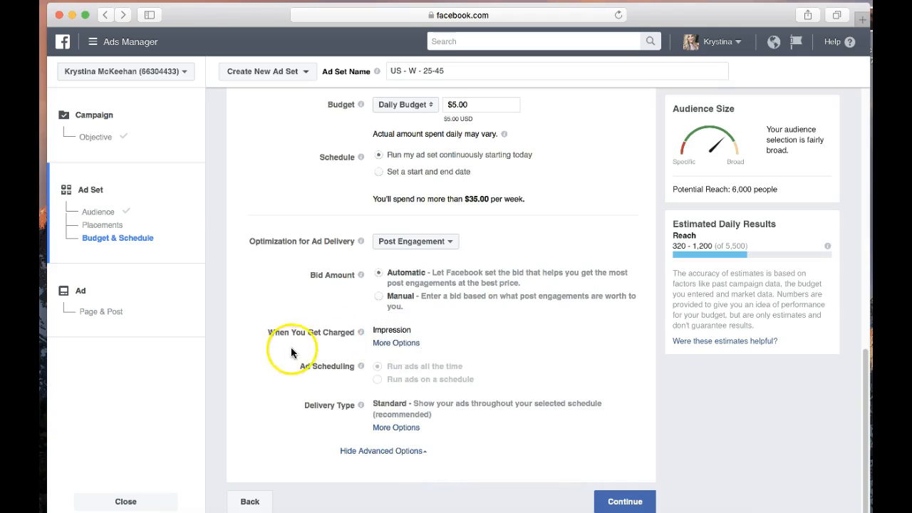
pyautogui.moveTo(362, 334)
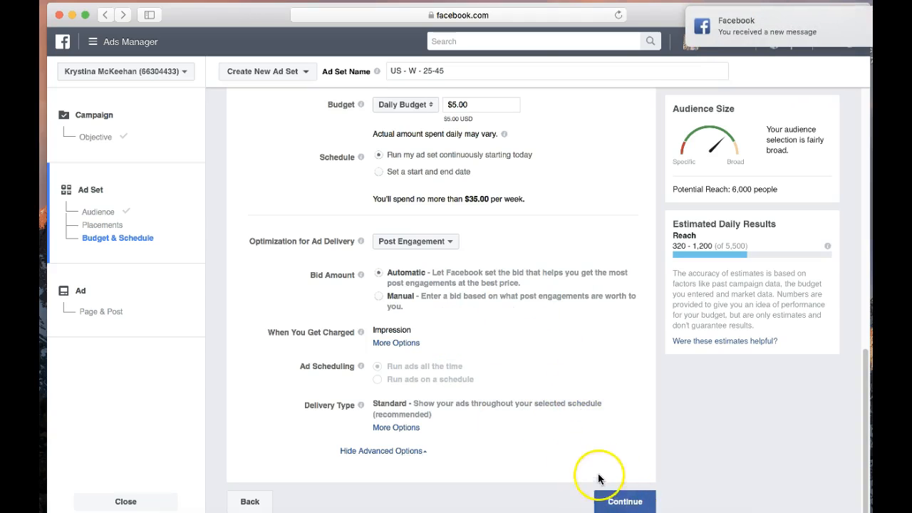
pyautogui.click(628, 503)
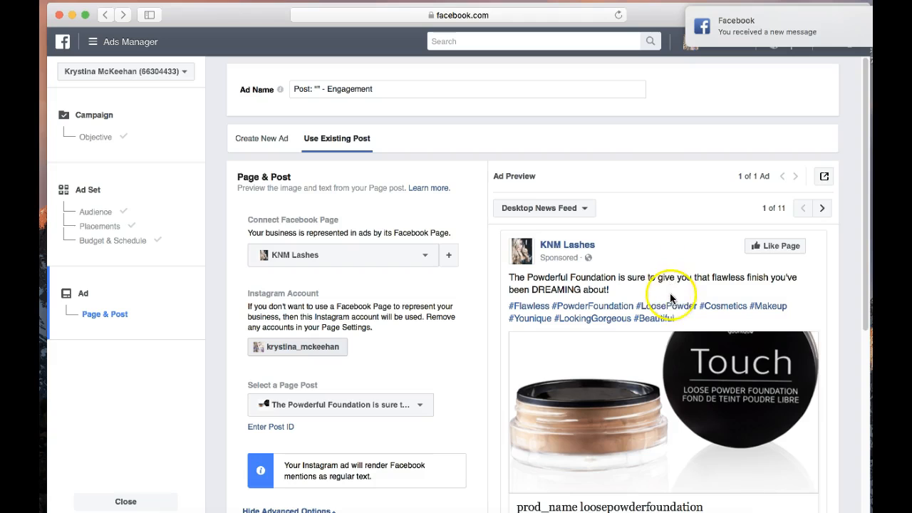
# Step: Look over the existing-post ad preview and try connecting the Facebook page under the advertiser's own name
pyautogui.scroll(-2, 665, 276)
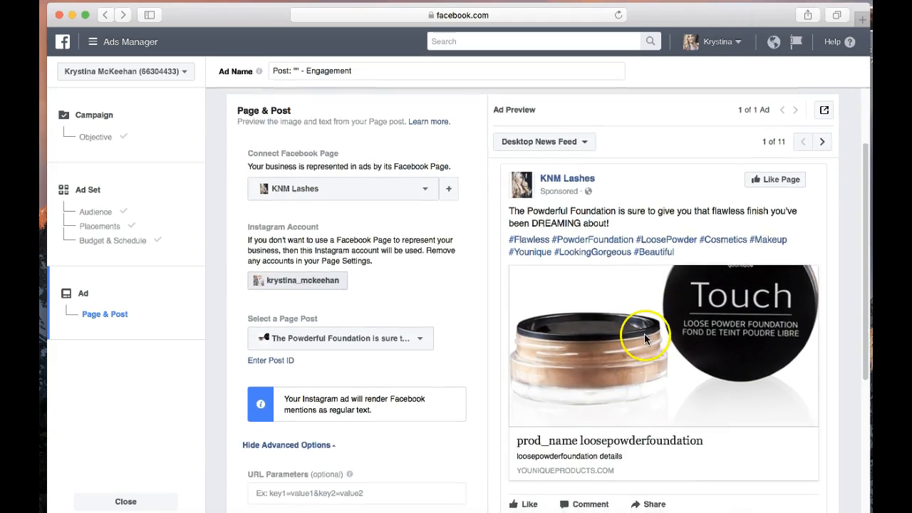
pyautogui.scroll(-7, 644, 334)
pyautogui.scroll(9, 633, 329)
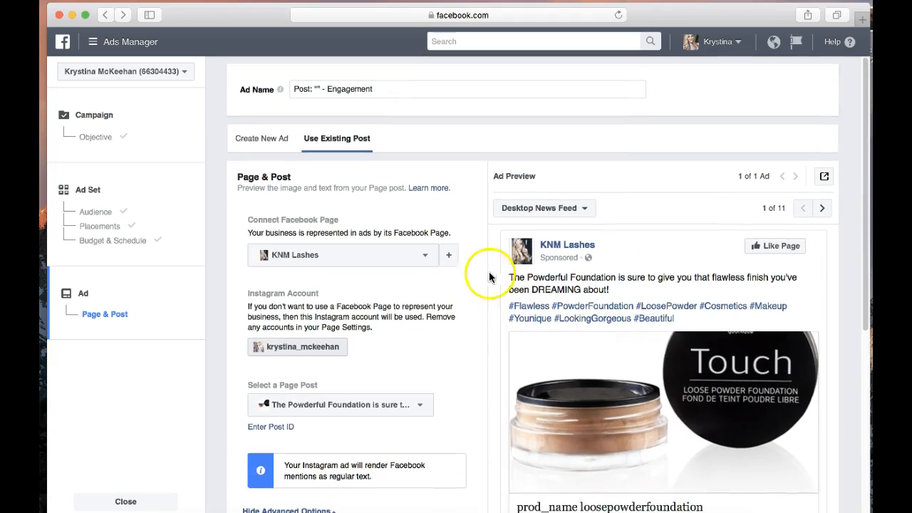
pyautogui.click(424, 257)
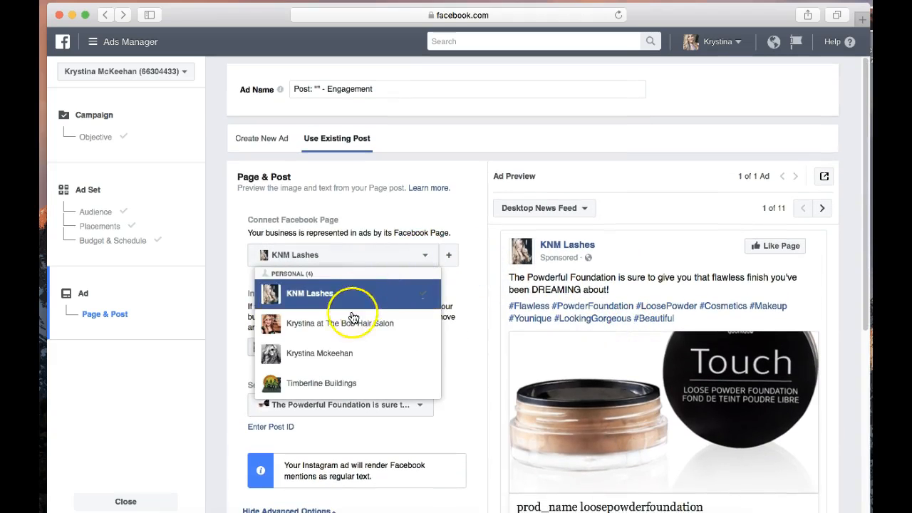
pyautogui.click(322, 360)
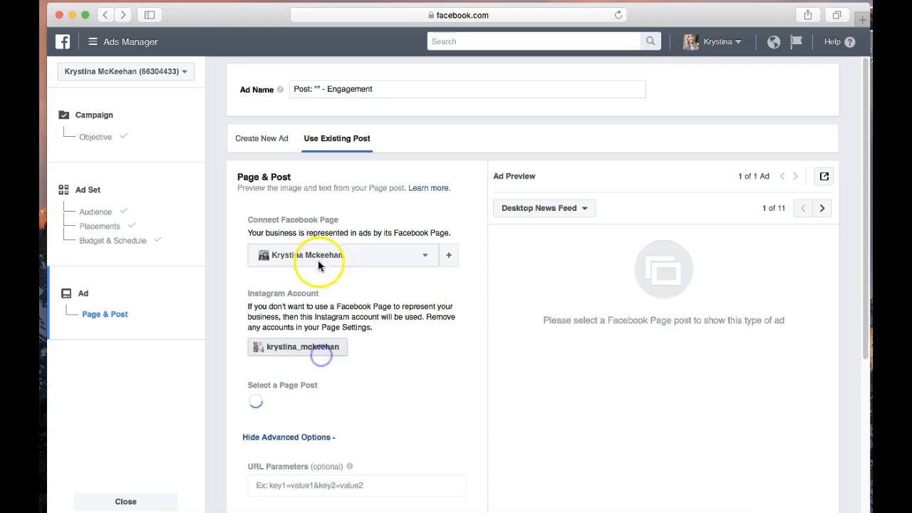
# Step: Switch to creating a new ad and connect the Facebook page under the advertiser's own name
pyautogui.click(264, 140)
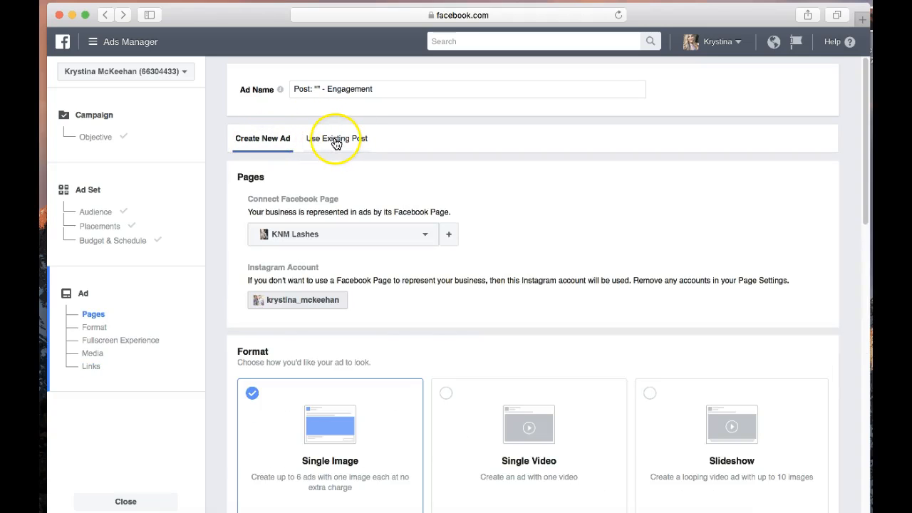
pyautogui.click(421, 238)
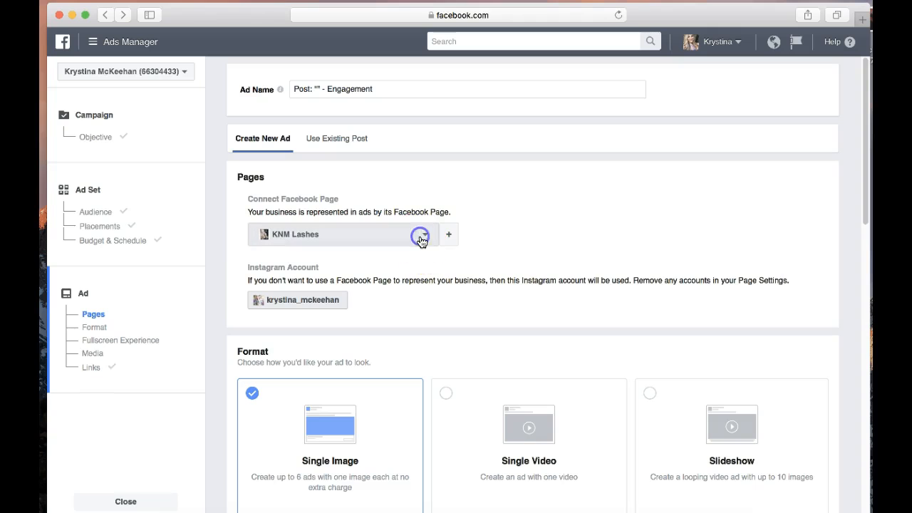
pyautogui.click(423, 241)
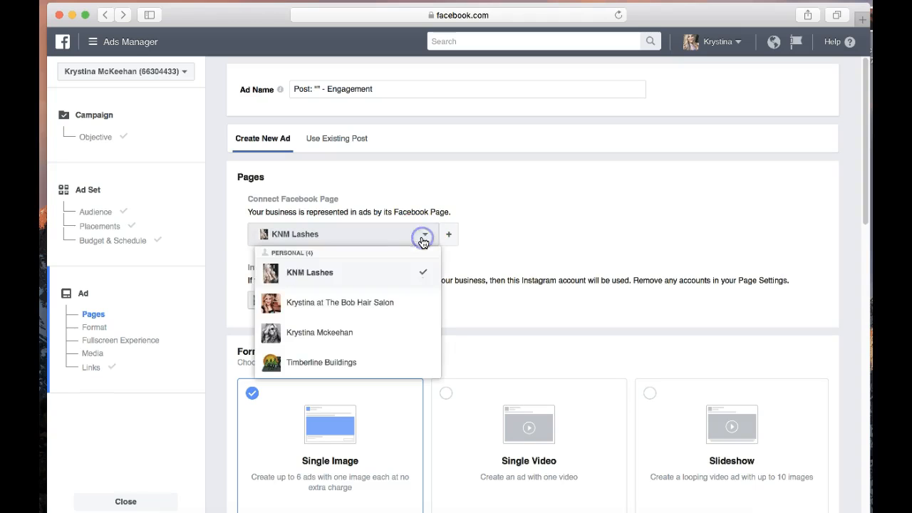
pyautogui.click(368, 331)
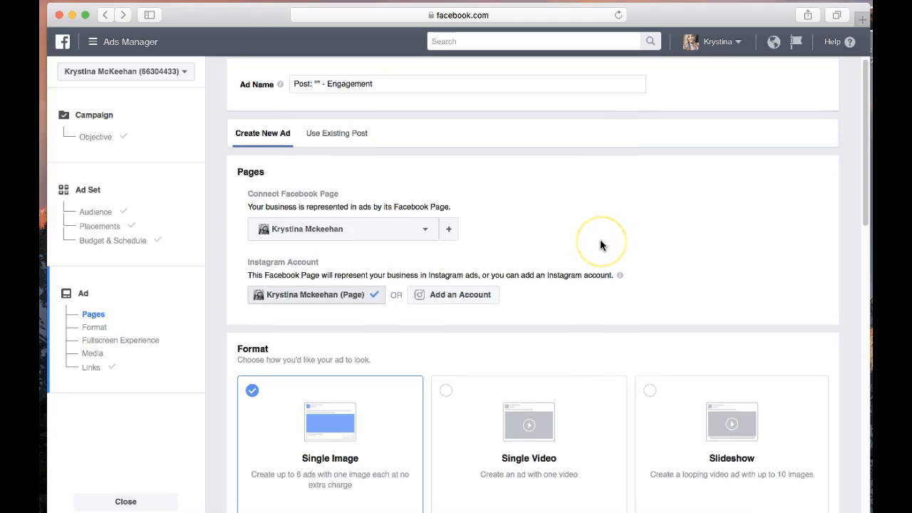
# Step: Examine the new ad's Instagram account, format choices, fullscreen Canvas option and image settings
pyautogui.scroll(-1, 600, 242)
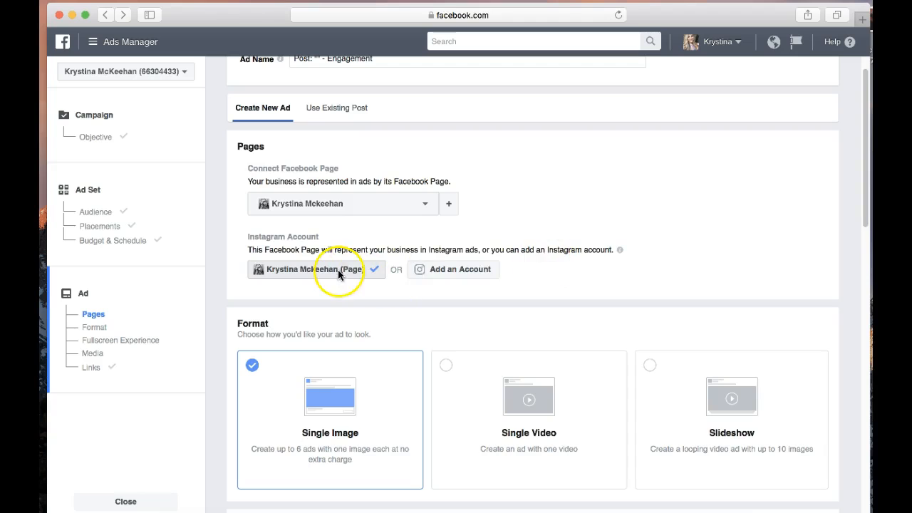
pyautogui.scroll(-4, 617, 273)
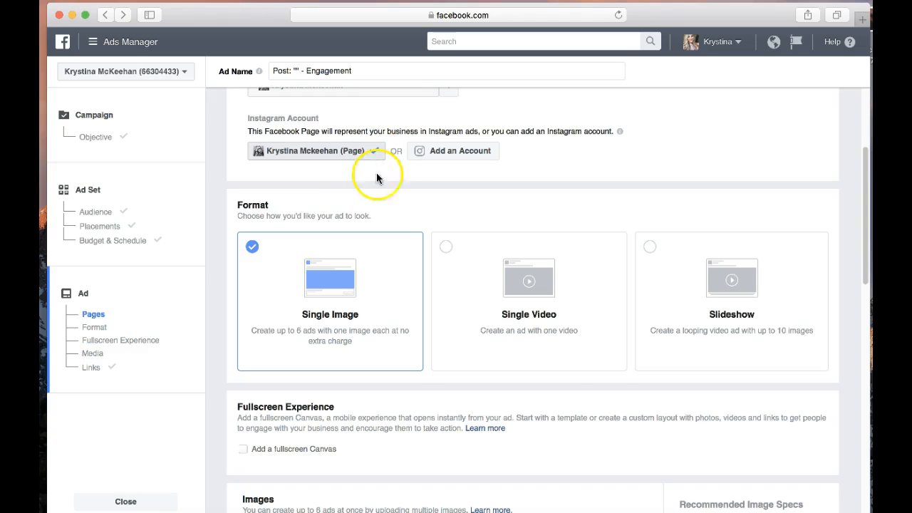
pyautogui.scroll(-1, 390, 205)
pyautogui.scroll(-3, 463, 246)
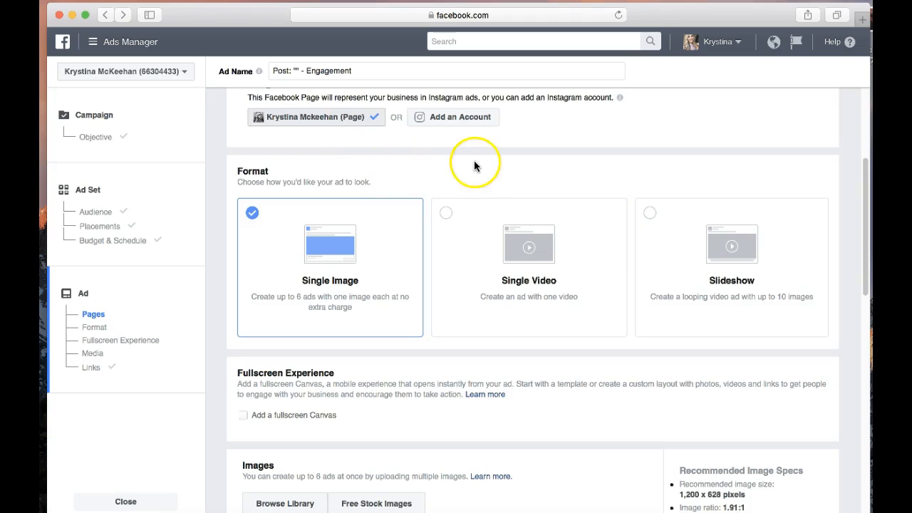
pyautogui.scroll(-1, 319, 282)
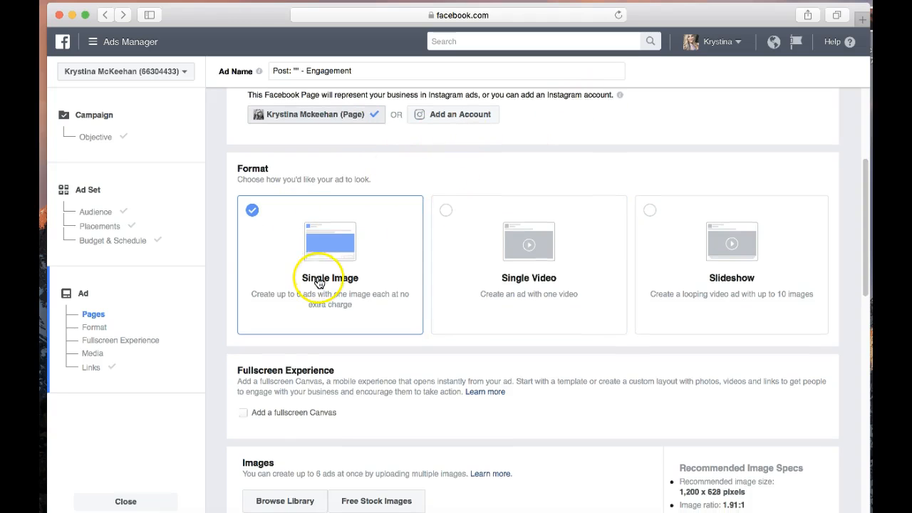
pyautogui.scroll(-3, 319, 283)
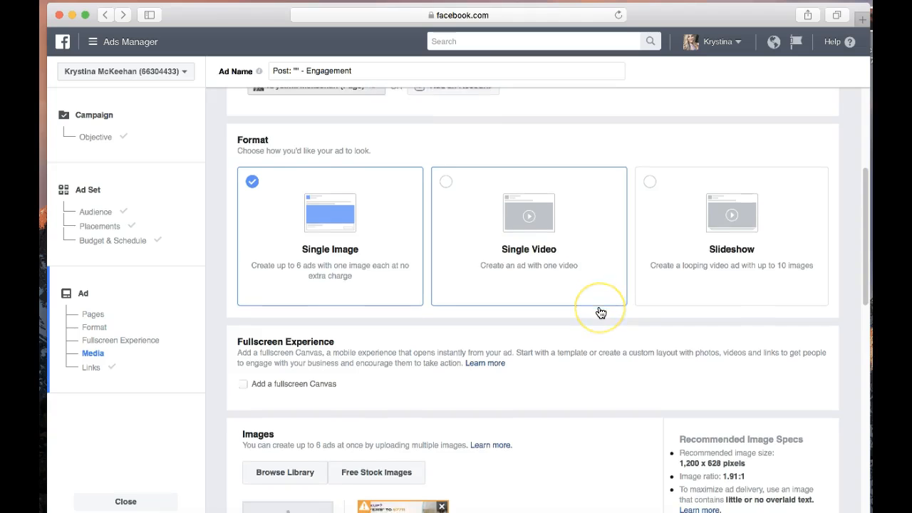
pyautogui.scroll(-2, 601, 310)
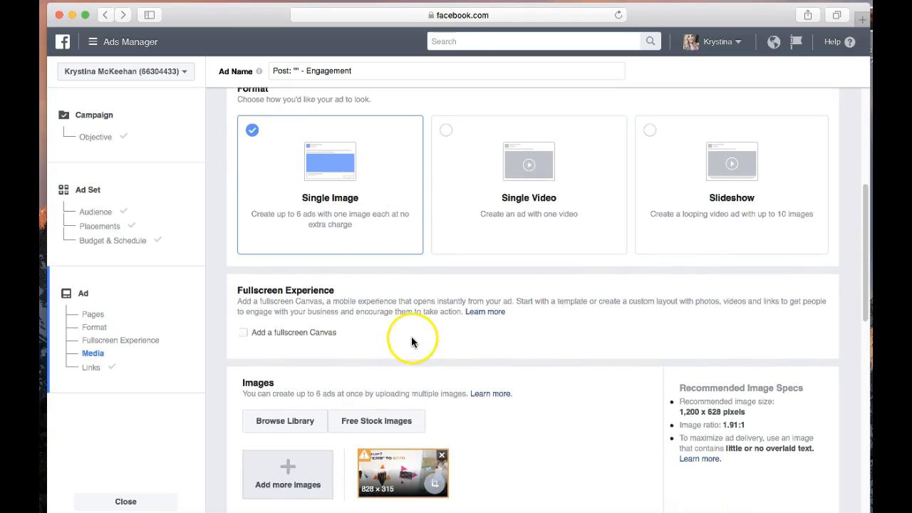
pyautogui.scroll(-3, 411, 342)
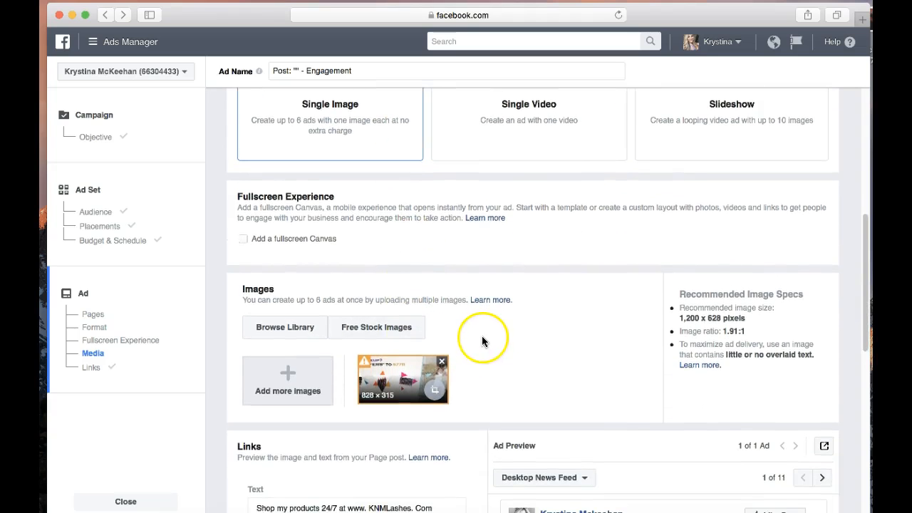
# Step: Add the image 19148952_...306_n.png from the Downloads folder to the ad's images and select it for the preview
pyautogui.click(293, 379)
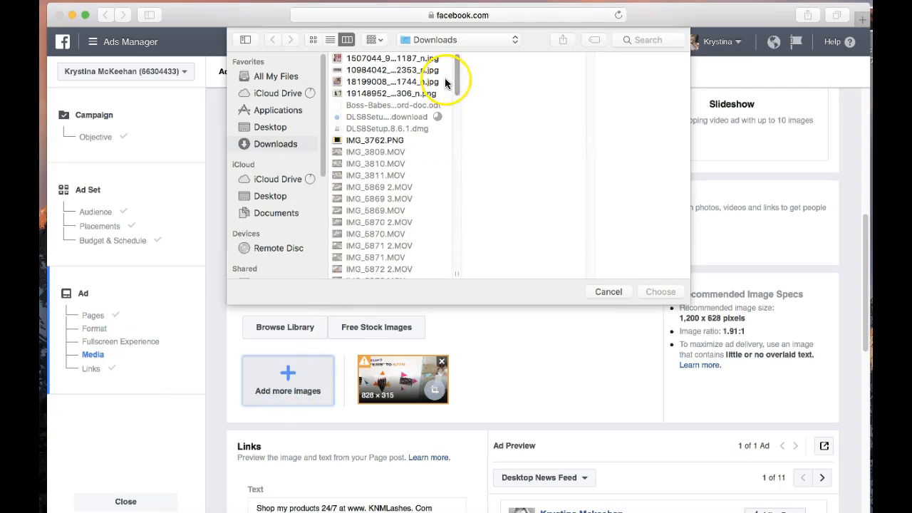
pyautogui.click(368, 93)
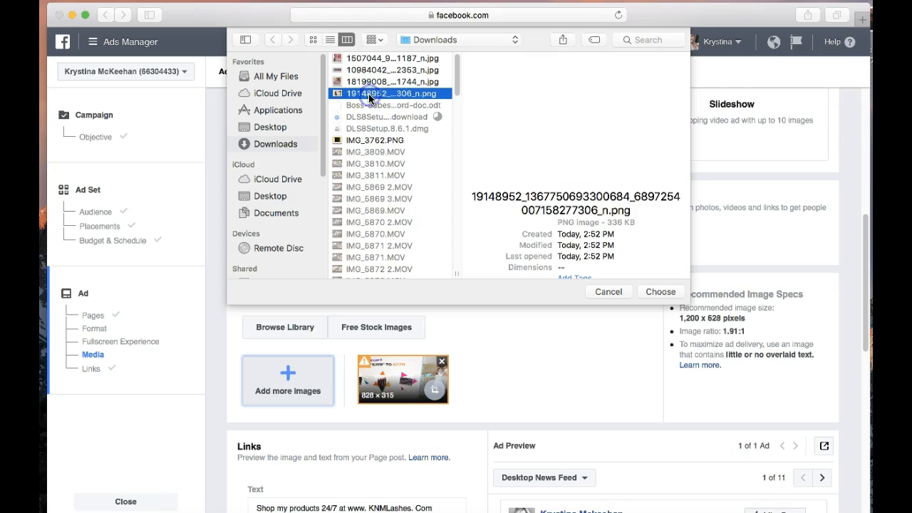
pyautogui.click(661, 292)
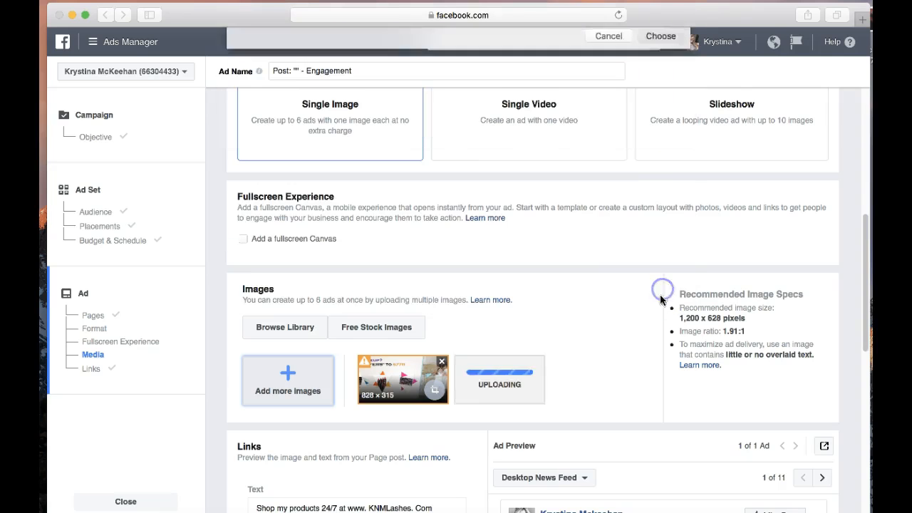
pyautogui.click(500, 391)
pyautogui.scroll(-4, 604, 329)
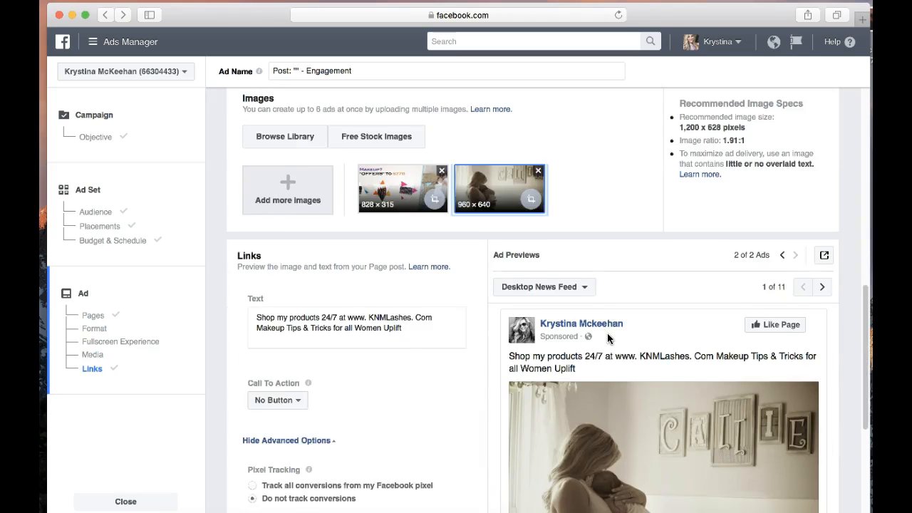
# Step: Clear the existing promotional text from the ad's text field
pyautogui.scroll(-1, 607, 337)
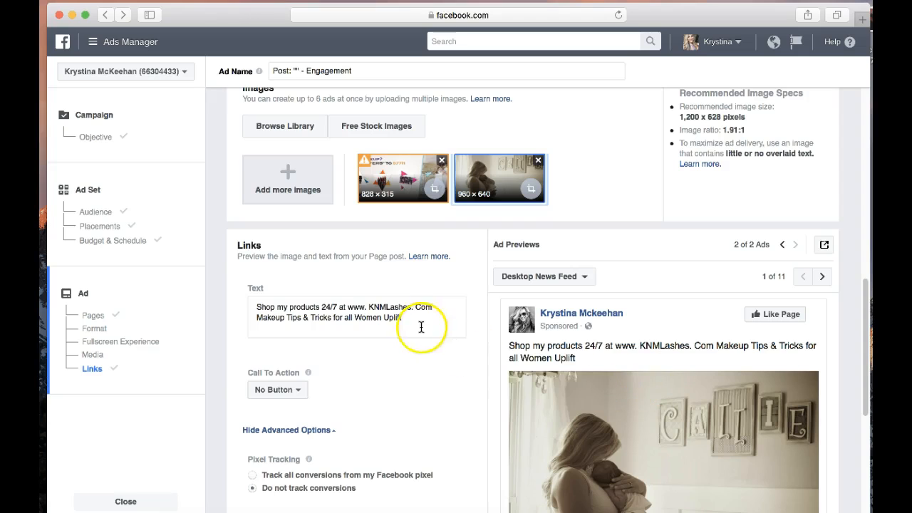
pyautogui.click(449, 328)
pyautogui.click(261, 329)
pyautogui.moveTo(419, 321); pyautogui.dragTo(256, 308)
pyautogui.press('BackSpace')
pyautogui.click(394, 417)
pyautogui.click(274, 322)
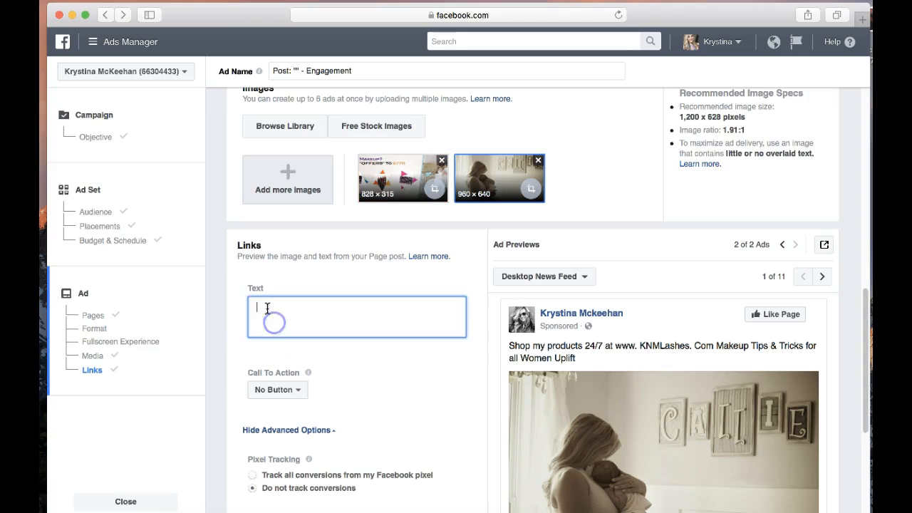
pyautogui.click(310, 376)
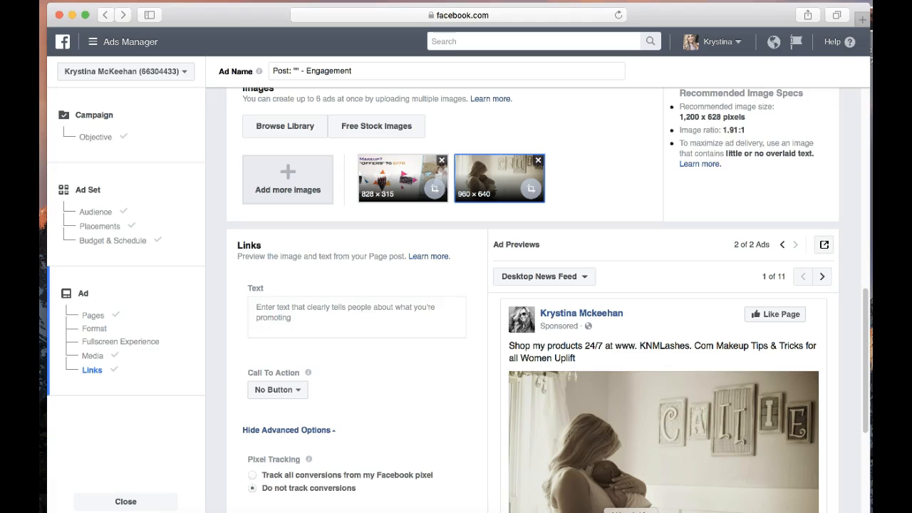
# Step: Switch to the untitled text document, bring its window fully into view, and copy the whole story
pyautogui.click(631, 512)
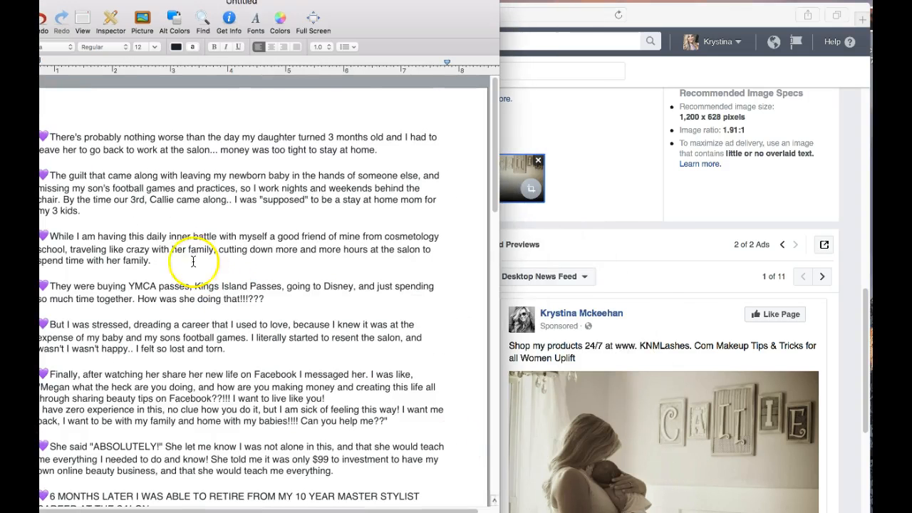
pyautogui.moveTo(416, 8); pyautogui.dragTo(582, 6)
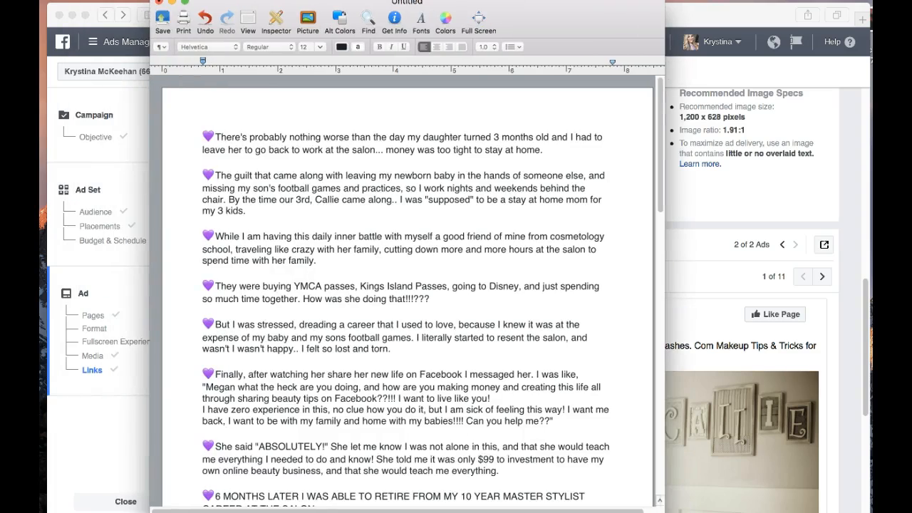
pyautogui.moveTo(205, 147); pyautogui.dragTo(357, 183)
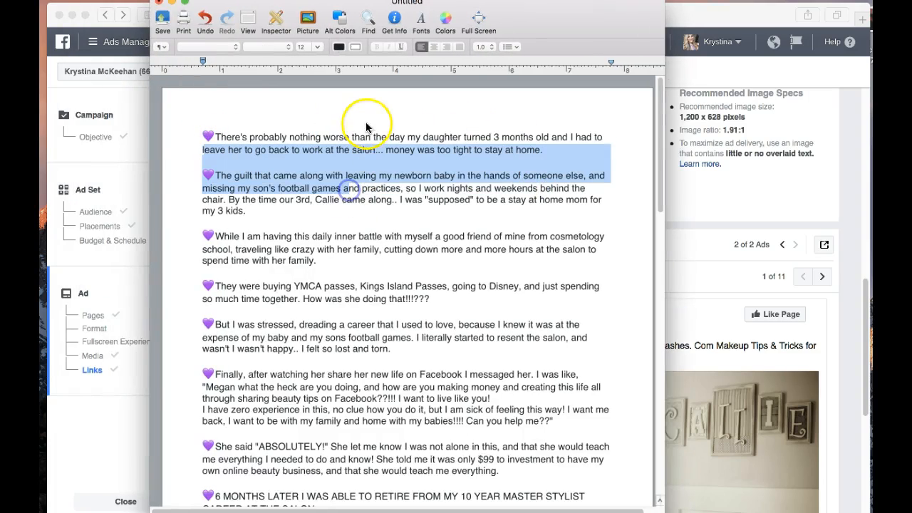
pyautogui.click(302, 126)
pyautogui.moveTo(203, 136); pyautogui.dragTo(560, 360)
pyautogui.rightClick(561, 360)
pyautogui.click(570, 347)
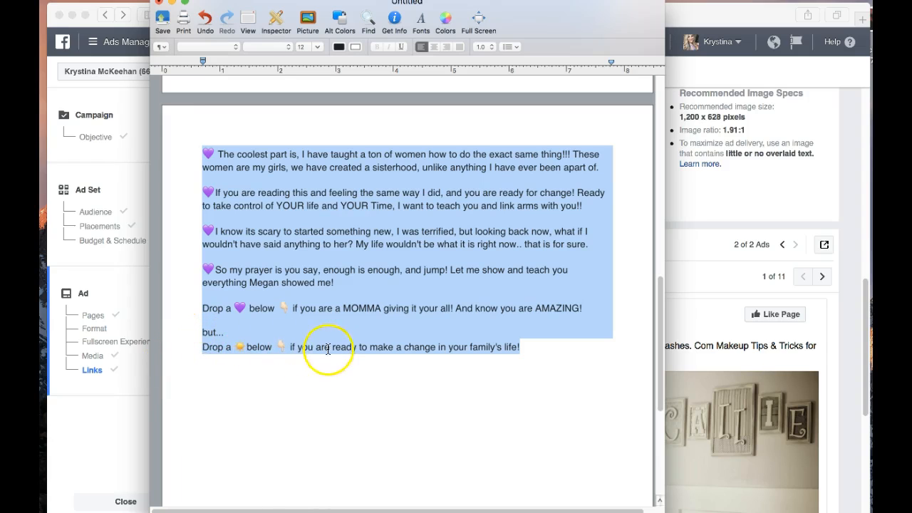
# Step: Keep the unsaved text document open and minimize its window to return to the ad form
pyautogui.click(158, 4)
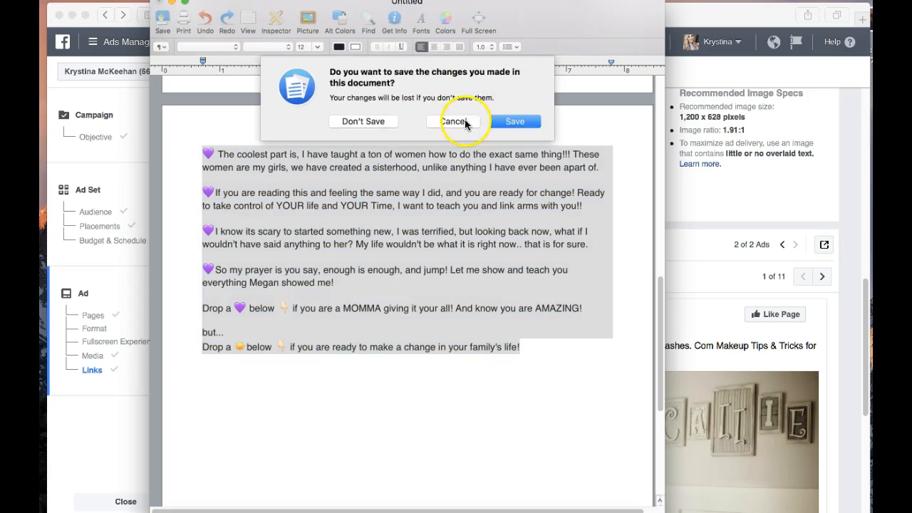
pyautogui.click(455, 121)
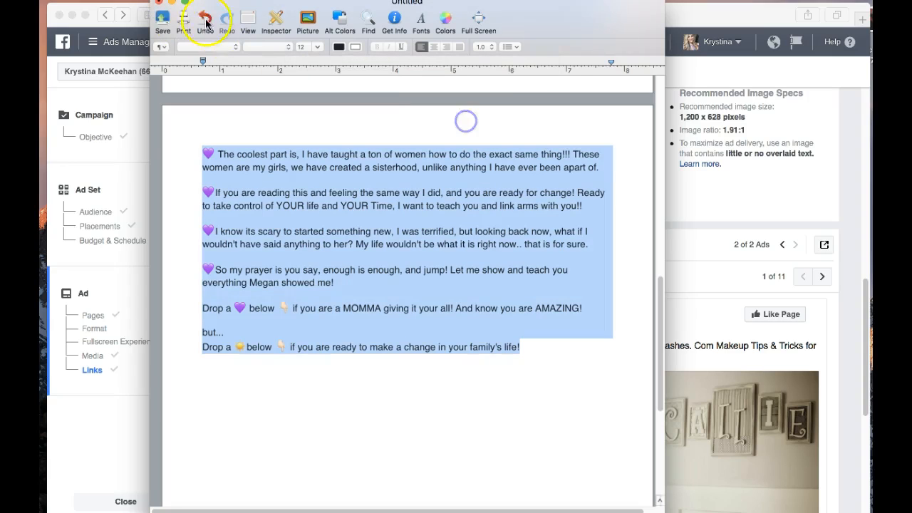
pyautogui.click(171, 5)
# Step: Paste the copied story as the ad's text and add a line break at its end
pyautogui.click(300, 311)
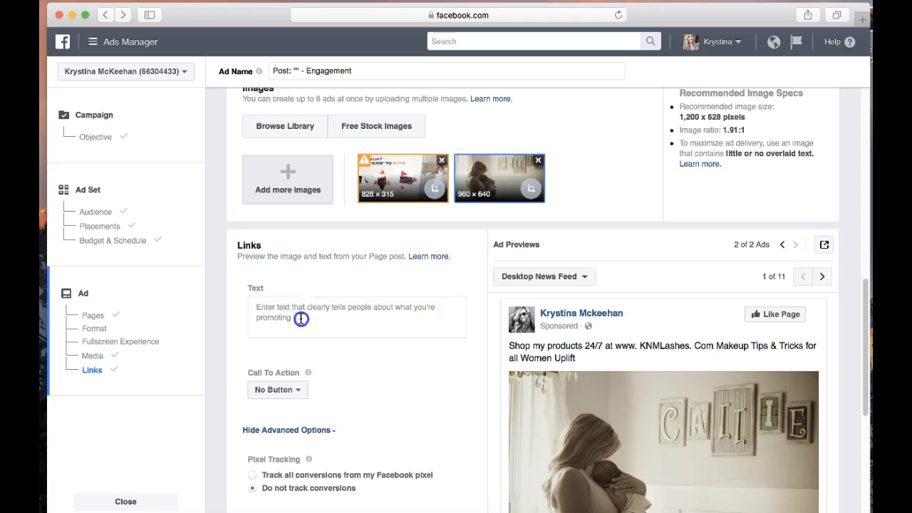
pyautogui.rightClick(265, 301)
pyautogui.click(262, 308)
pyautogui.click(262, 308)
pyautogui.rightClick(261, 308)
pyautogui.click(287, 340)
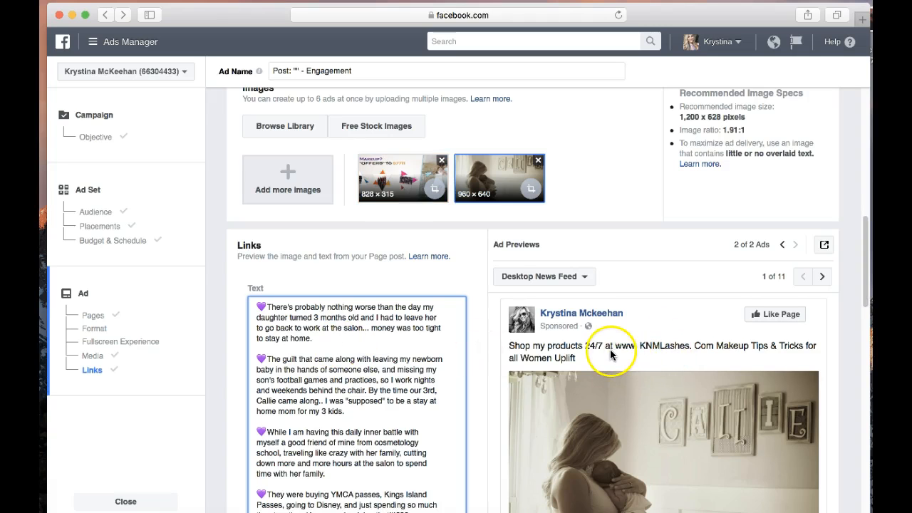
pyautogui.scroll(-3, 607, 353)
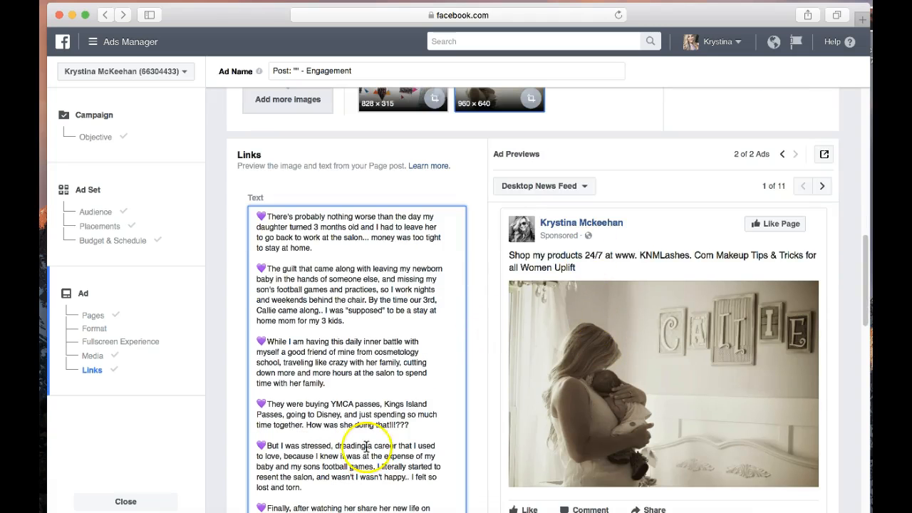
pyautogui.scroll(-15, 369, 436)
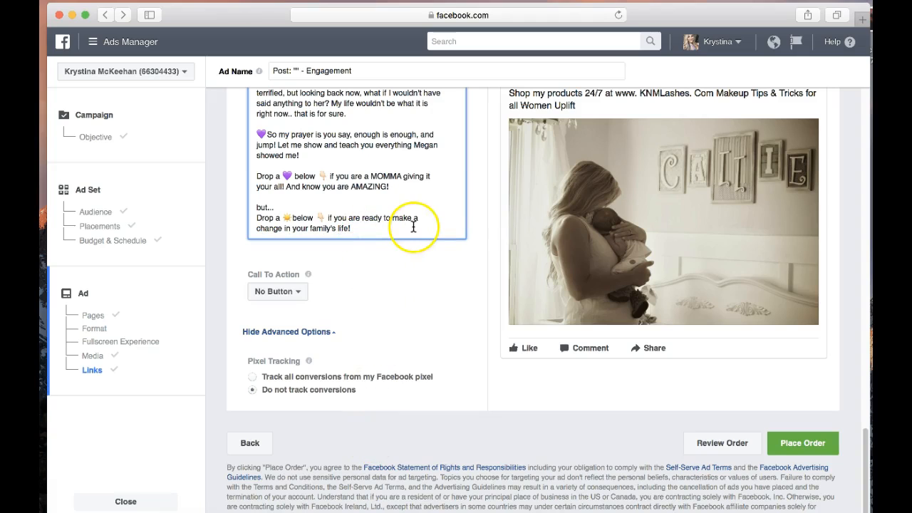
pyautogui.press('Return')
# Step: Try Learn More as the ad's call to action and set it back to No Button
pyautogui.click(287, 299)
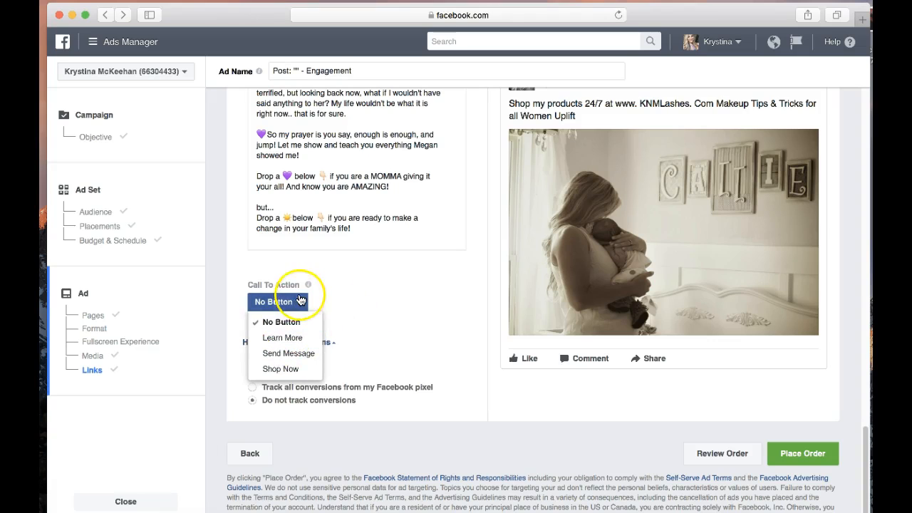
pyautogui.click(379, 308)
pyautogui.click(301, 298)
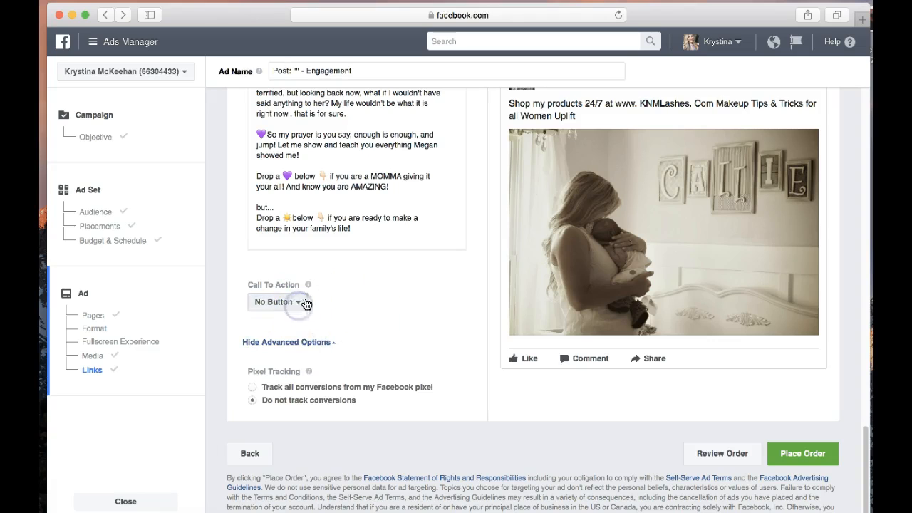
pyautogui.click(306, 336)
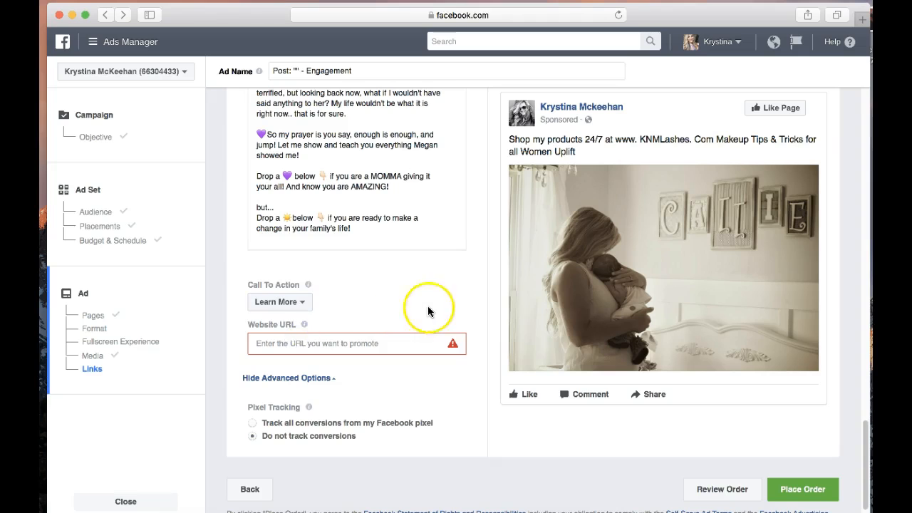
pyautogui.click(279, 302)
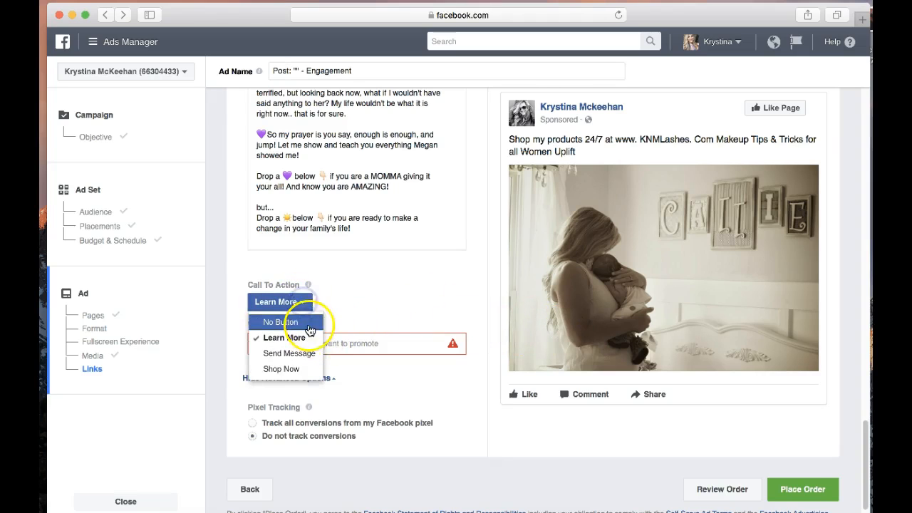
pyautogui.click(310, 330)
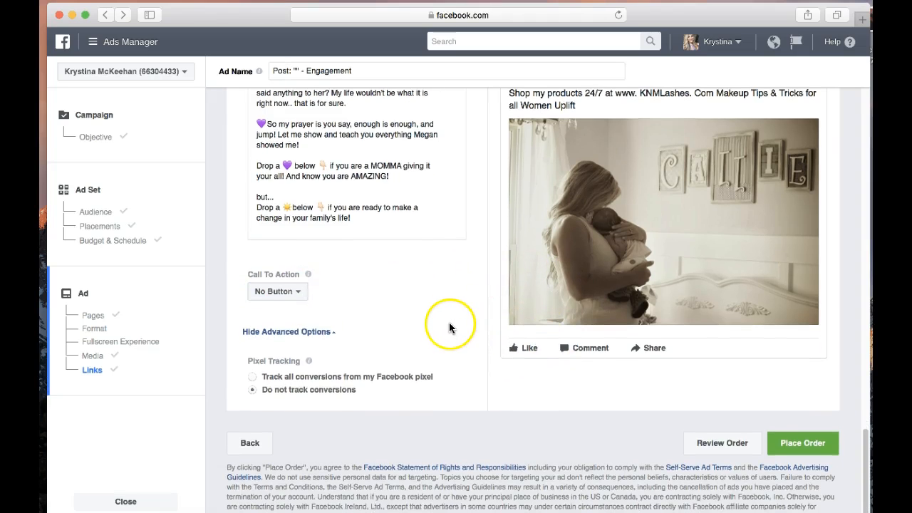
# Step: Try to refresh the Desktop News Feed preview so that it uses the pasted story
pyautogui.scroll(5, 446, 322)
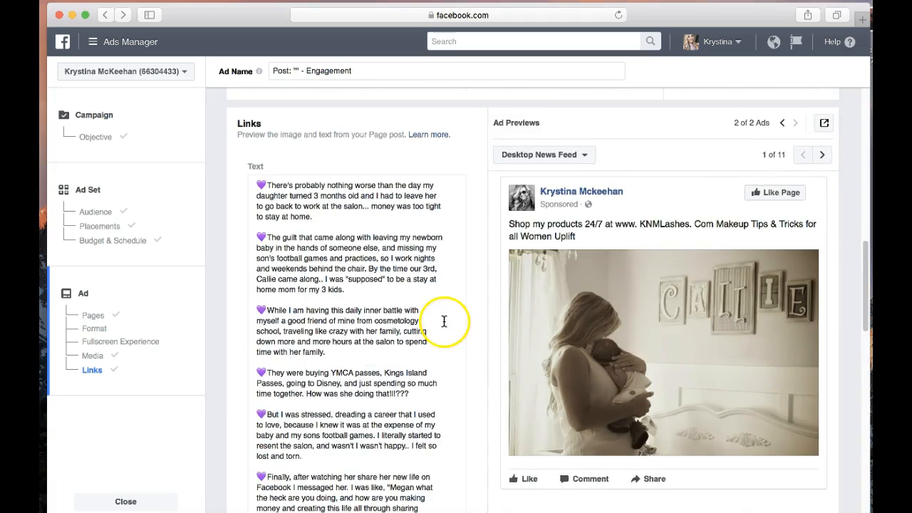
pyautogui.scroll(1, 444, 321)
pyautogui.click(602, 247)
pyautogui.click(363, 239)
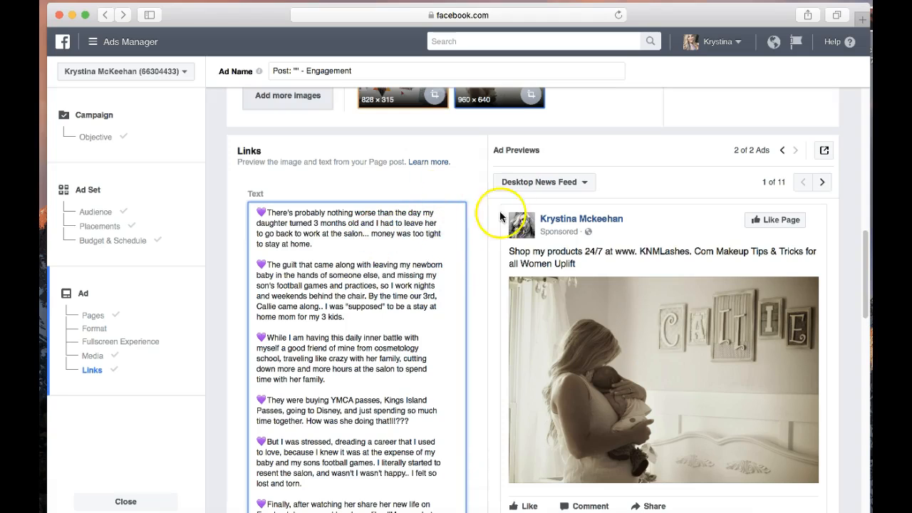
pyautogui.click(589, 182)
pyautogui.click(590, 182)
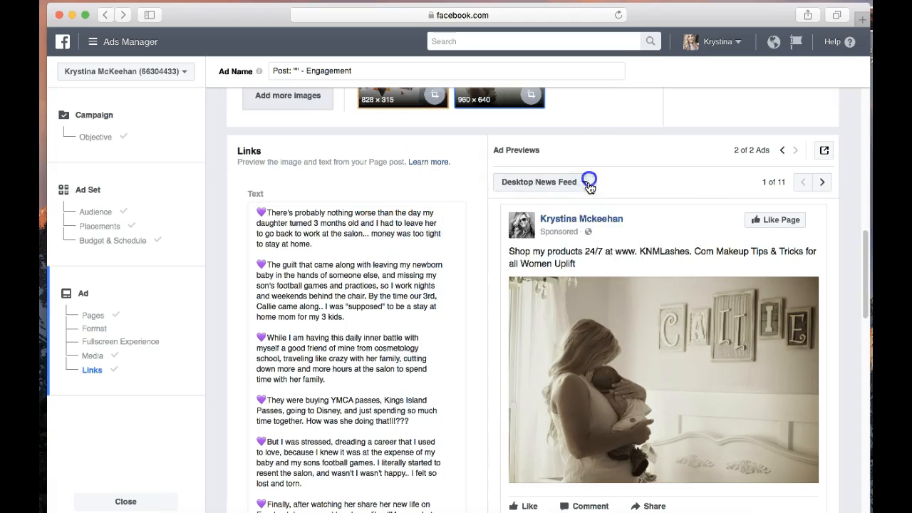
# Step: Check the ad's images and text against the preview, along with the notice at the end of the form
pyautogui.scroll(-10, 356, 316)
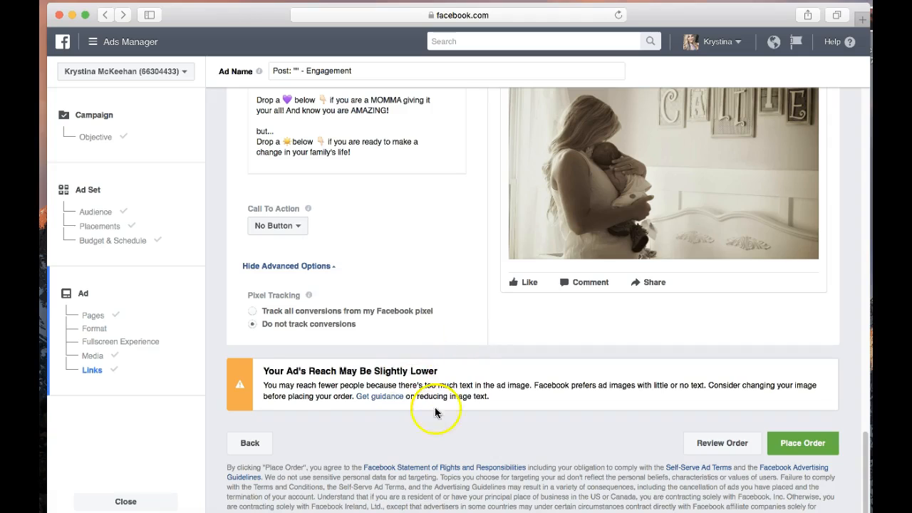
pyautogui.click(363, 155)
pyautogui.scroll(15, 360, 162)
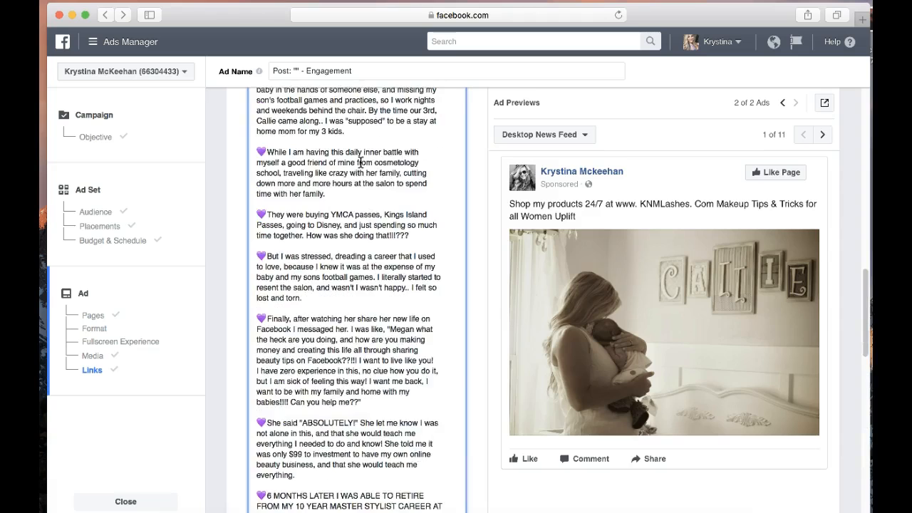
pyautogui.scroll(-1, 360, 166)
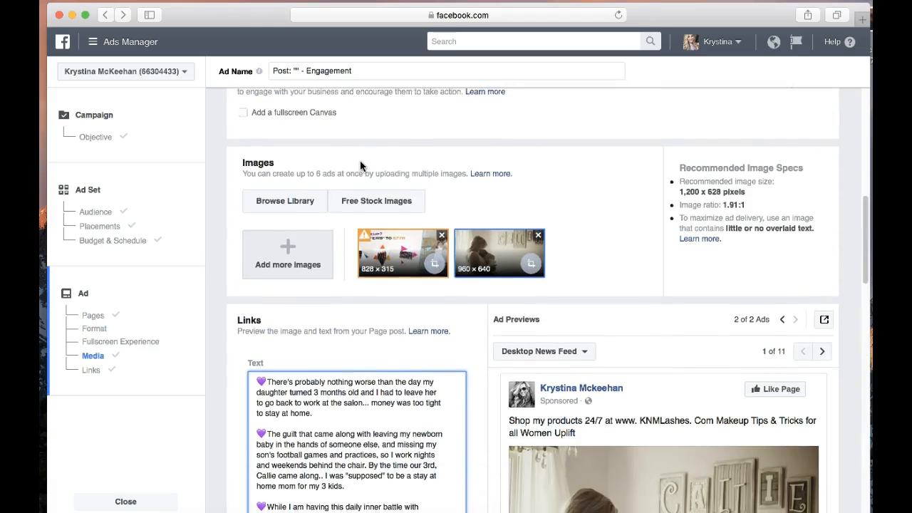
pyautogui.click(669, 421)
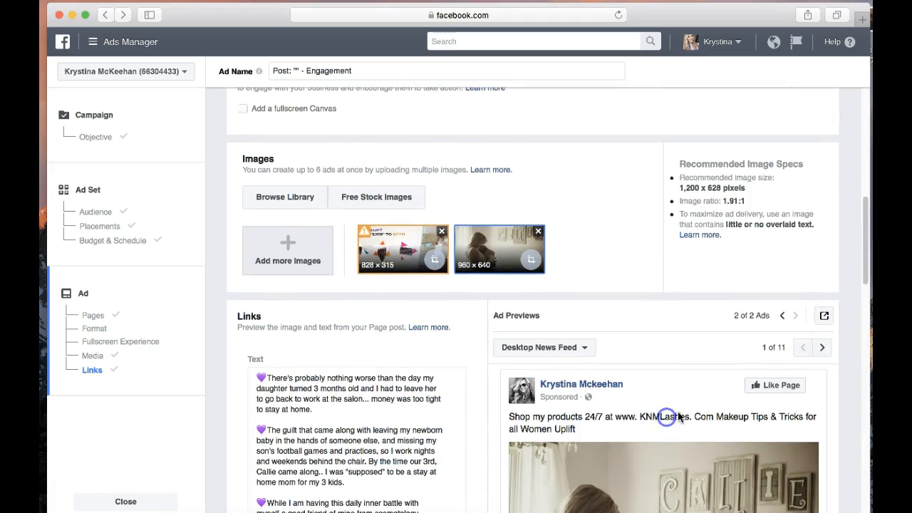
pyautogui.click(438, 401)
pyautogui.scroll(-1, 477, 407)
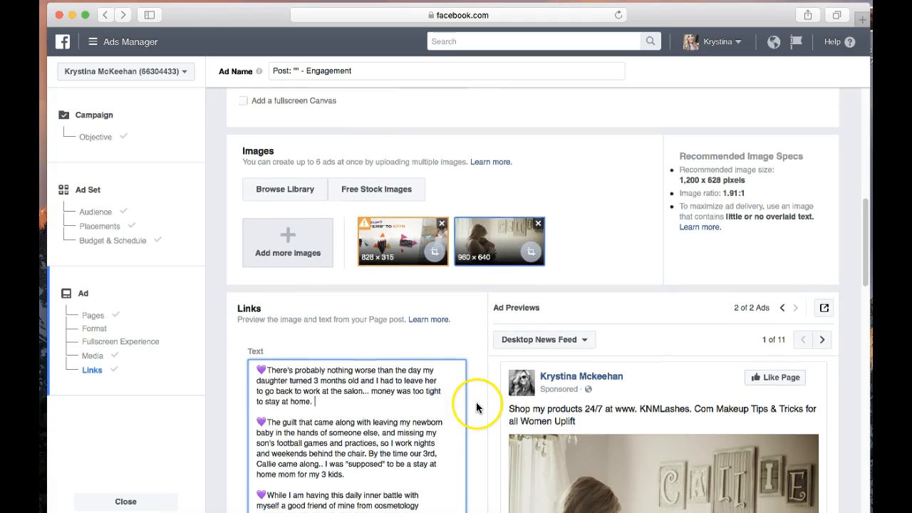
pyautogui.scroll(-15, 477, 428)
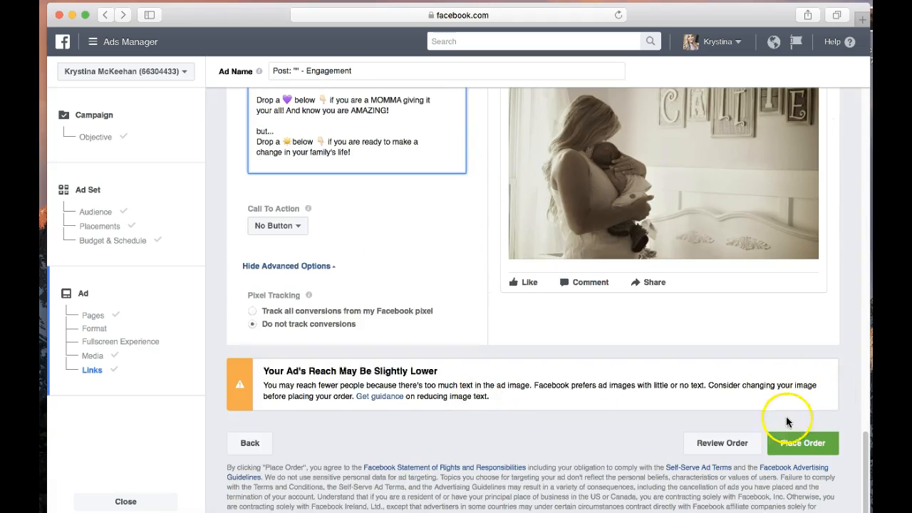
# Step: Review the order's campaign, ad set, budget, ad text and images, and return to editing the order
pyautogui.click(725, 442)
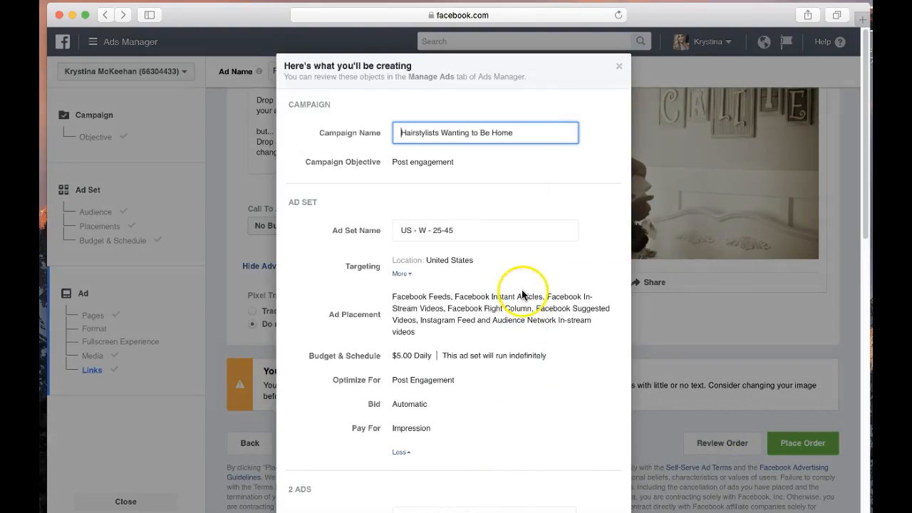
pyautogui.scroll(-10, 517, 360)
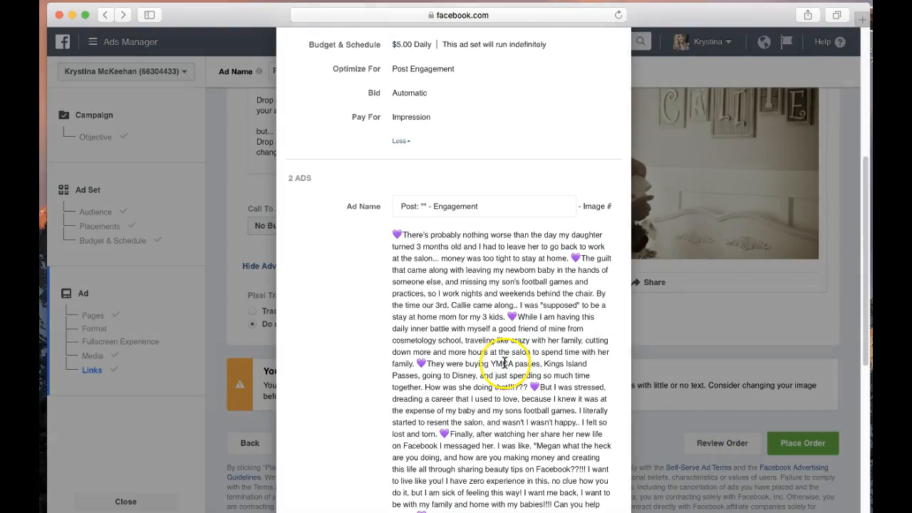
pyautogui.scroll(-14, 464, 328)
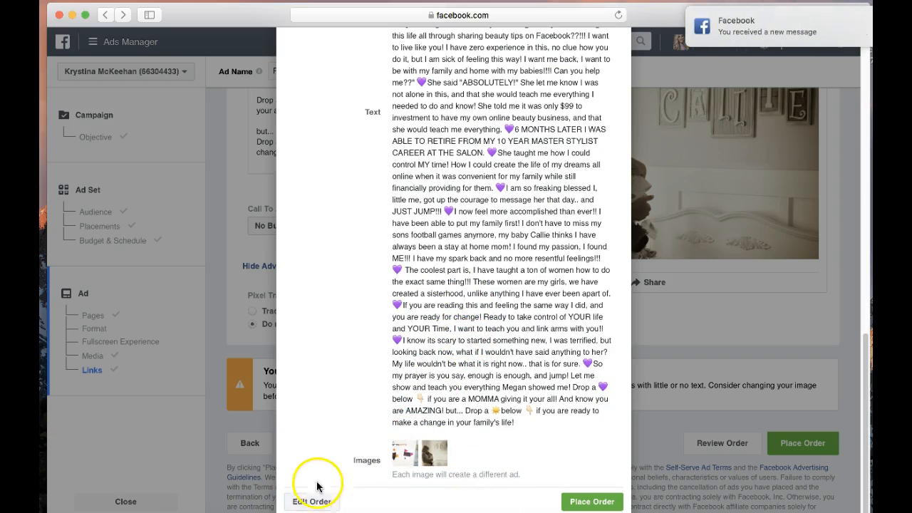
pyautogui.click(323, 503)
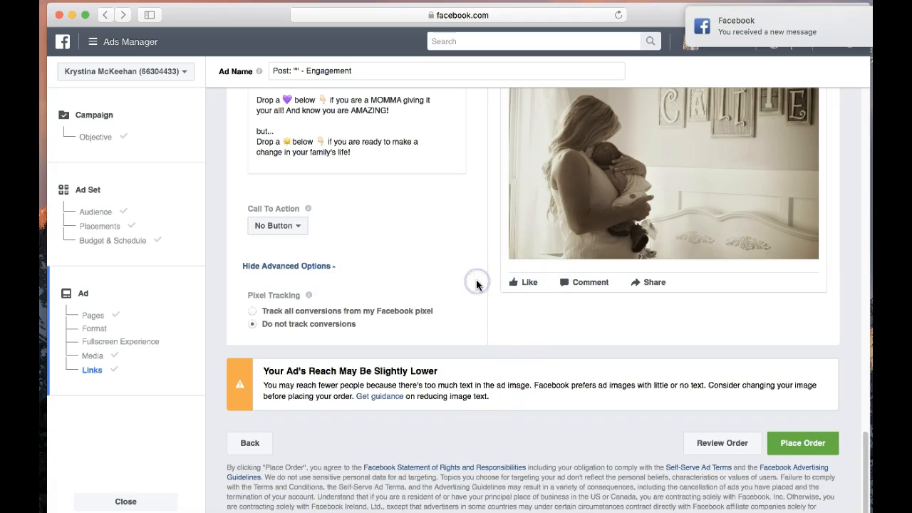
# Step: Remove the 828 × 315 image from the ad and check the remaining ad in the Desktop News Feed preview
pyautogui.scroll(15, 476, 282)
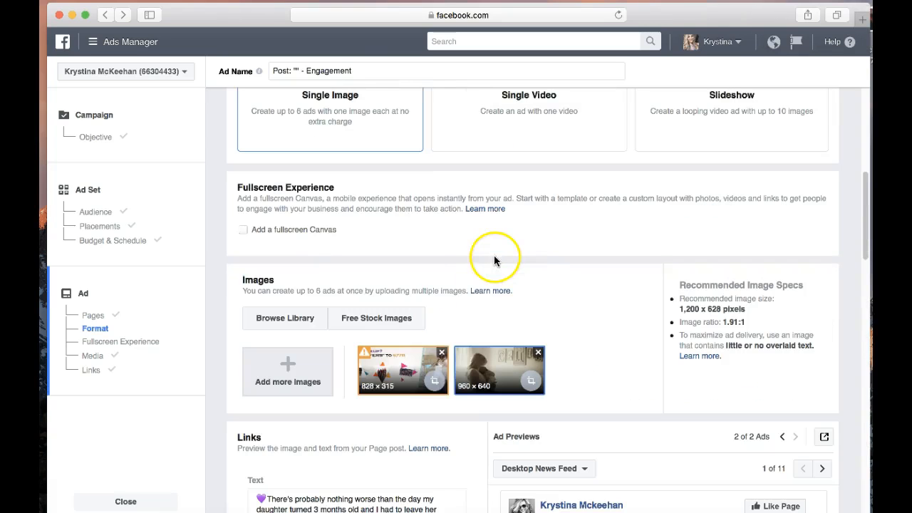
pyautogui.click(441, 352)
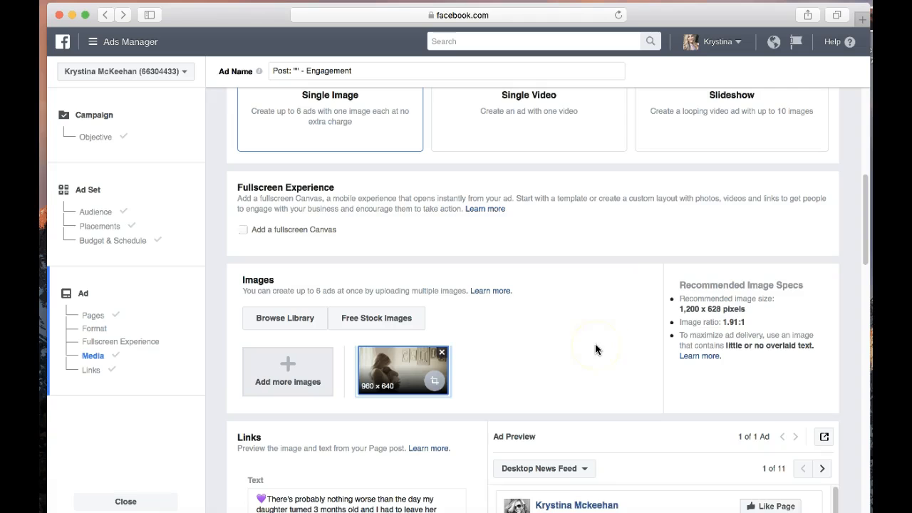
pyautogui.scroll(-1, 597, 350)
pyautogui.scroll(-5, 595, 343)
pyautogui.scroll(-1, 596, 346)
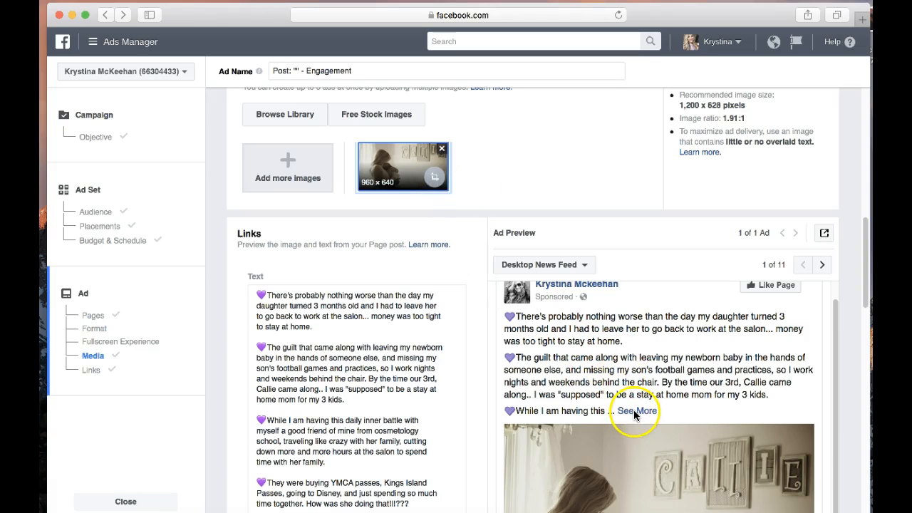
pyautogui.scroll(1, 632, 410)
pyautogui.scroll(-1, 631, 409)
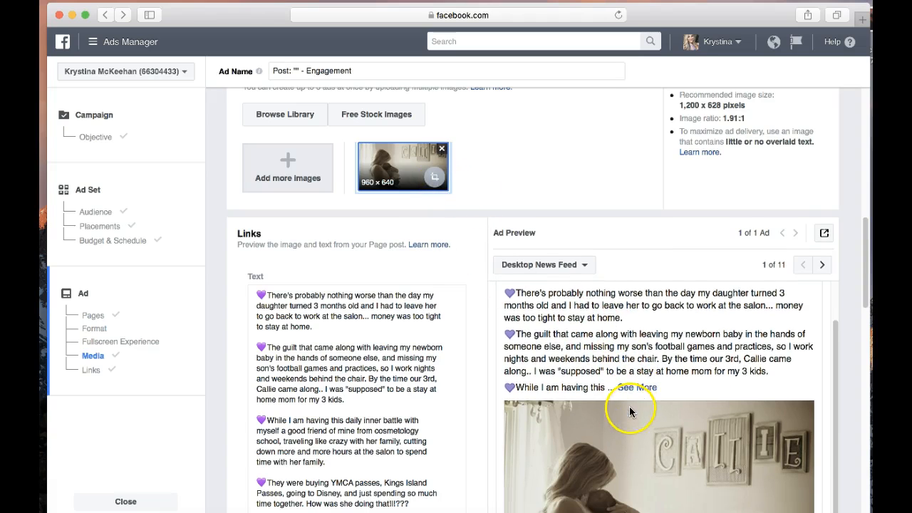
# Step: Switch the ad preview to Mobile News Feed
pyautogui.scroll(-4, 630, 407)
pyautogui.click(583, 134)
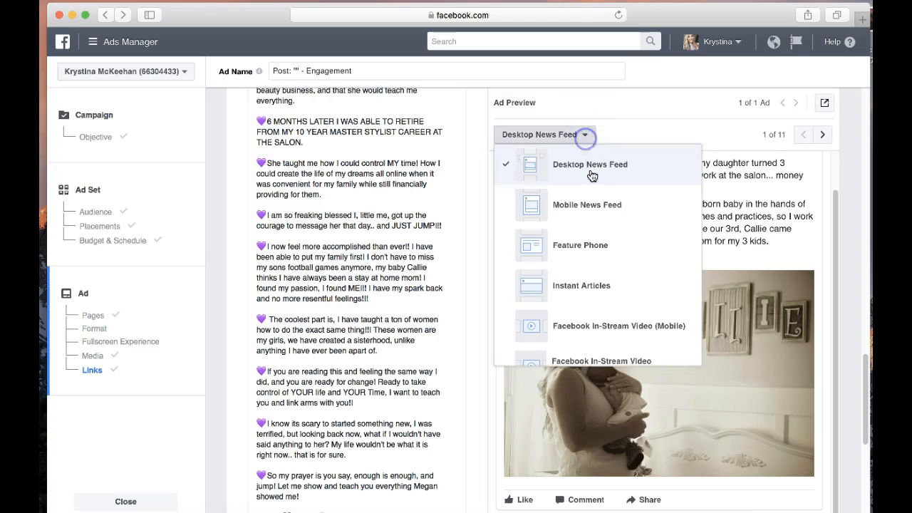
pyautogui.click(594, 178)
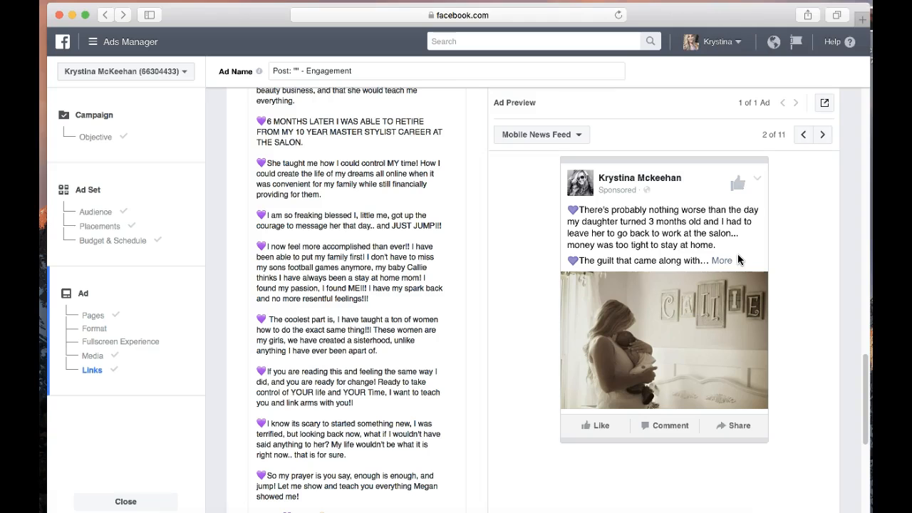
# Step: Review the whole ad form, including the page, format, story text, mobile preview, call to action and pixel tracking
pyautogui.scroll(-2, 656, 257)
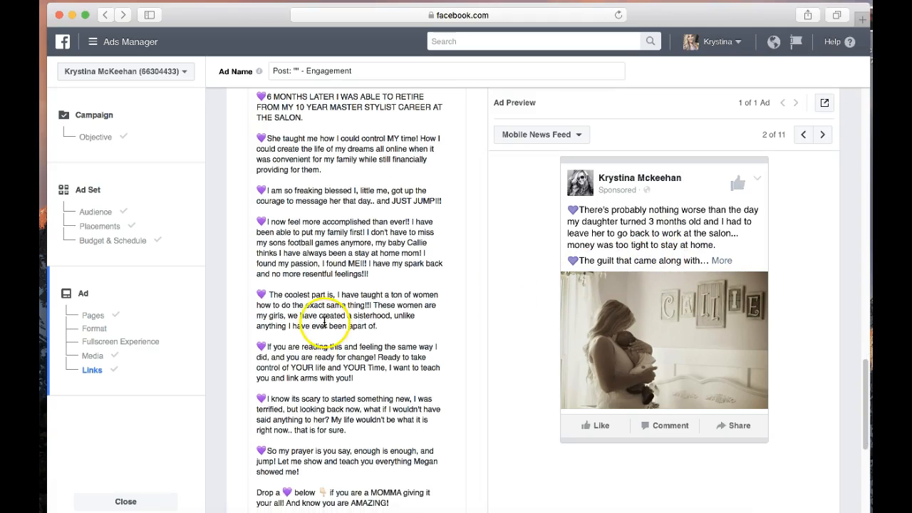
pyautogui.scroll(-5, 335, 325)
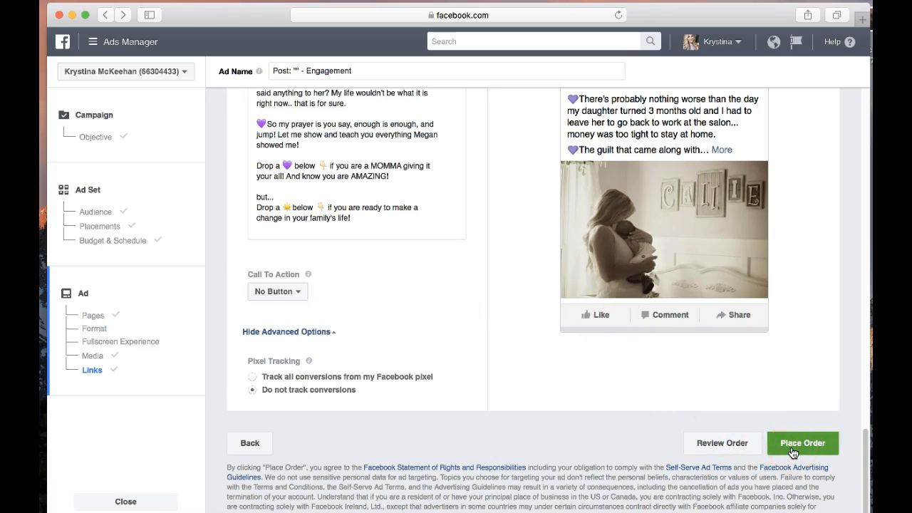
pyautogui.click(611, 378)
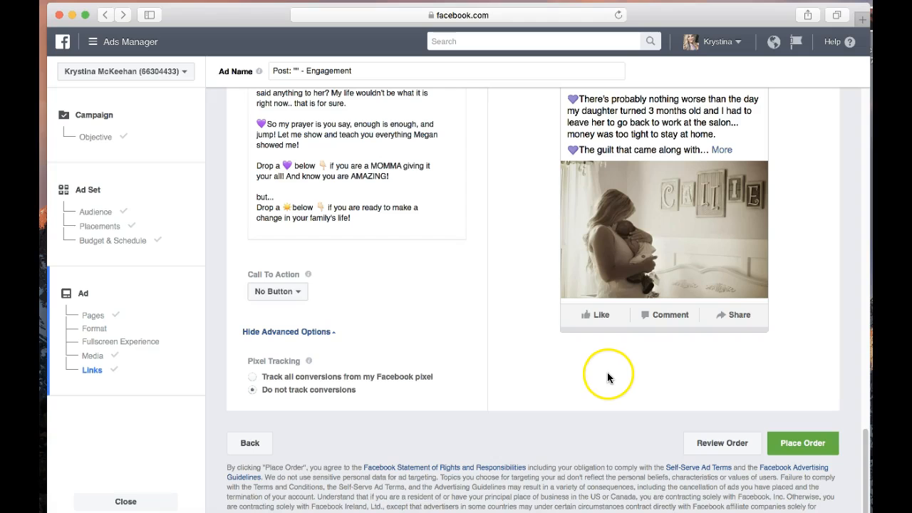
pyautogui.scroll(1, 597, 365)
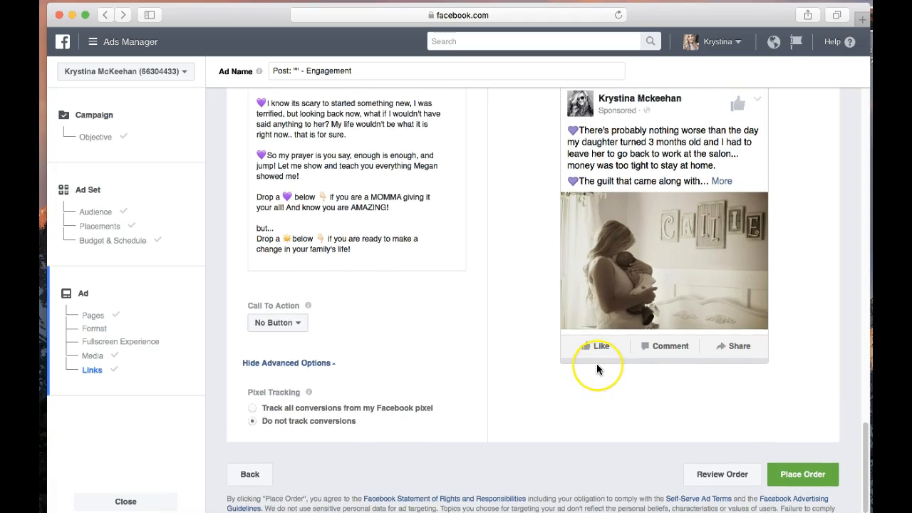
pyautogui.scroll(1, 599, 369)
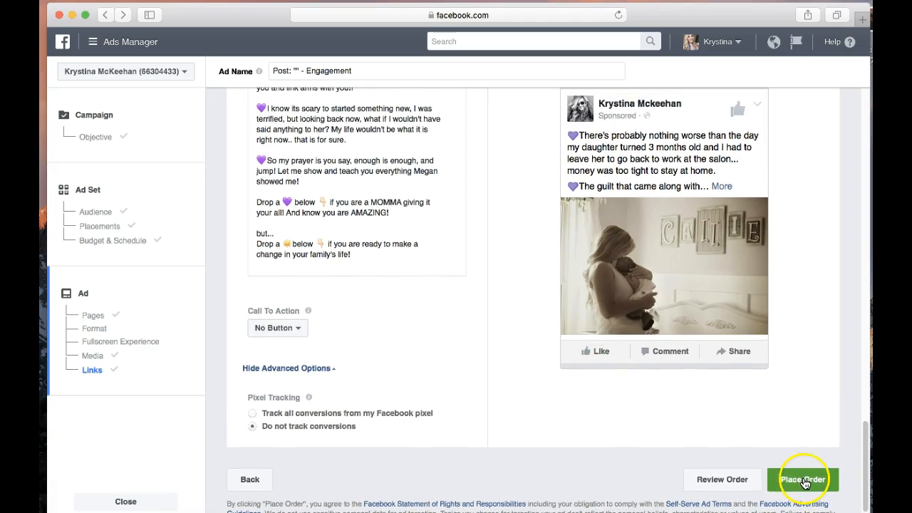
pyautogui.click(639, 405)
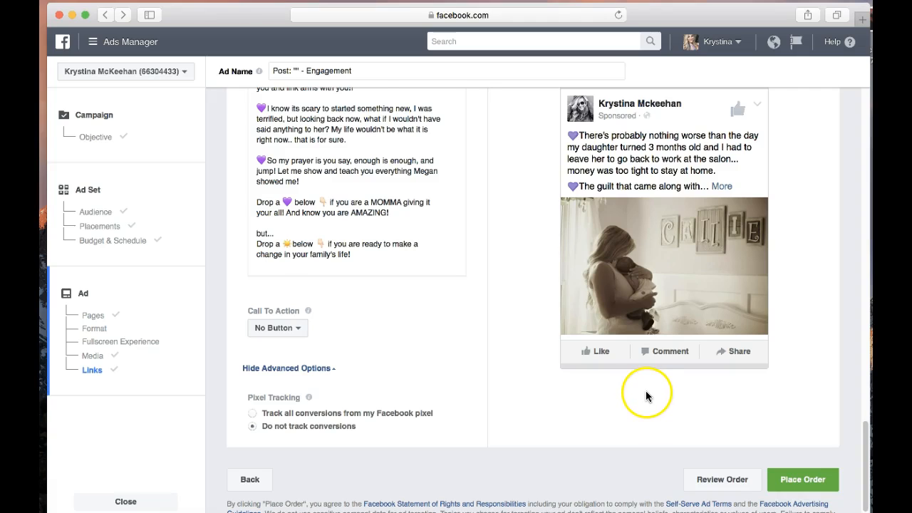
pyautogui.scroll(-2, 645, 396)
pyautogui.scroll(12, 645, 395)
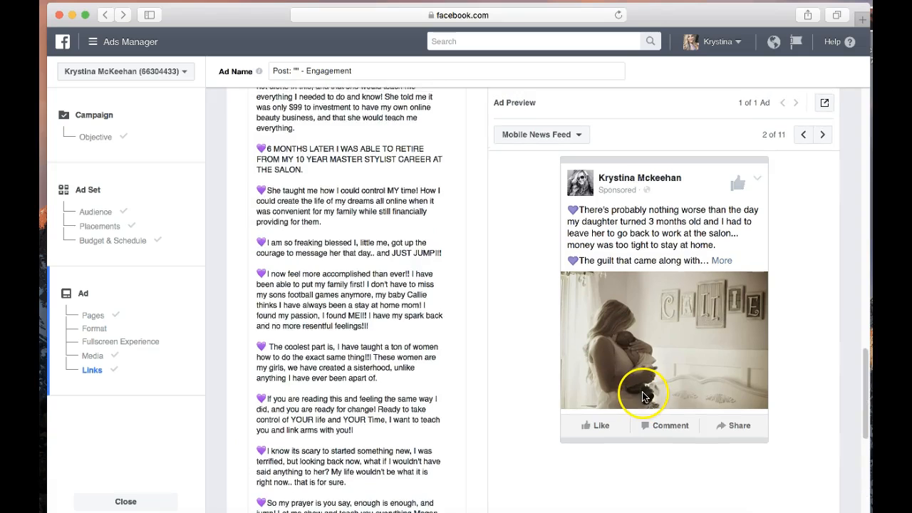
pyautogui.scroll(10, 618, 386)
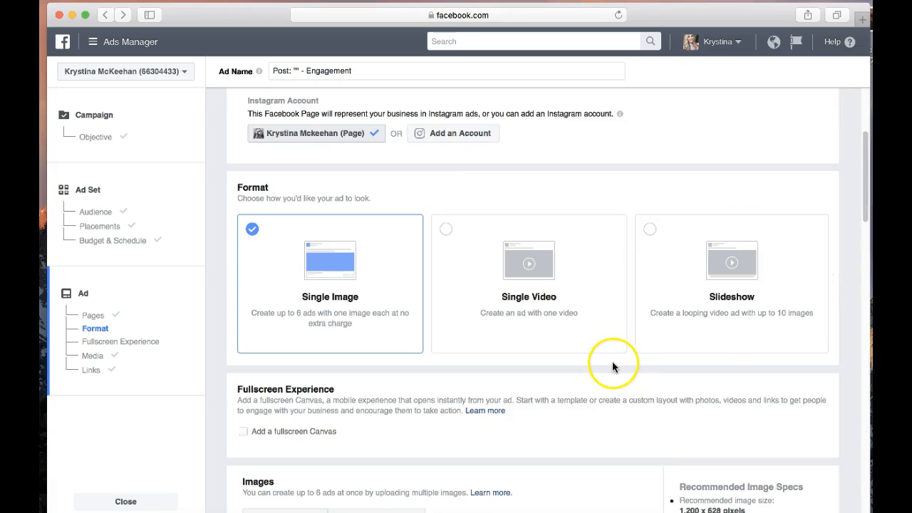
pyautogui.scroll(-10, 612, 365)
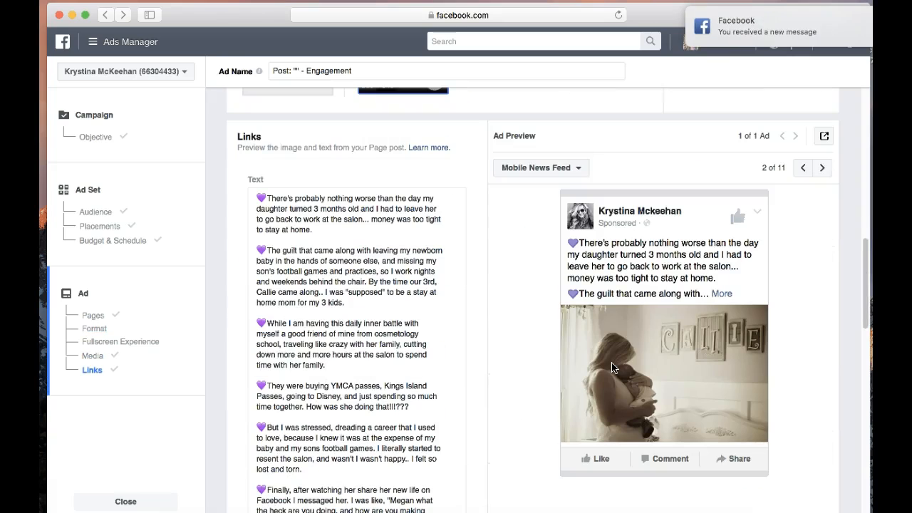
pyautogui.scroll(-1, 612, 366)
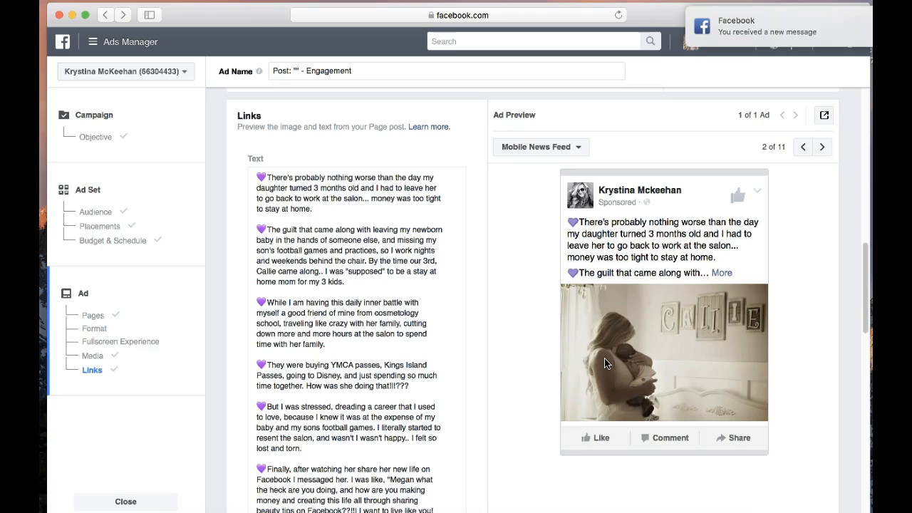
pyautogui.scroll(-3, 604, 363)
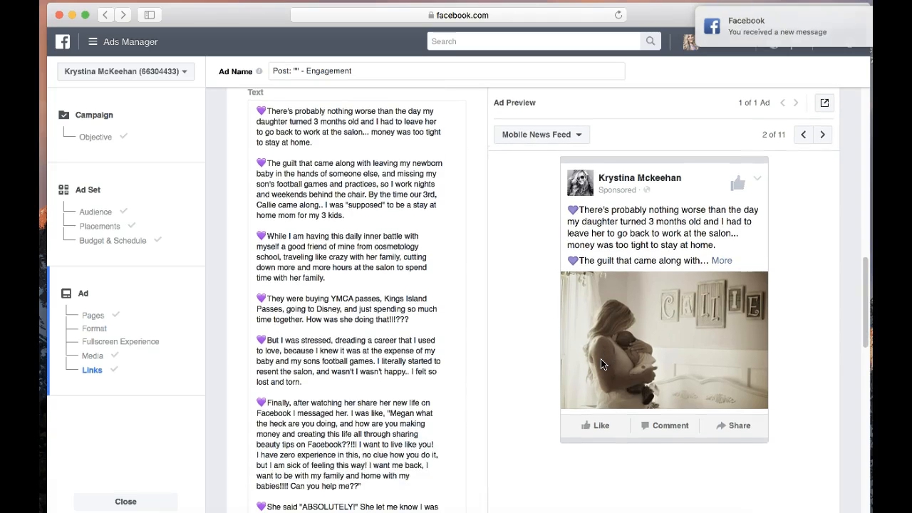
pyautogui.scroll(-1, 601, 365)
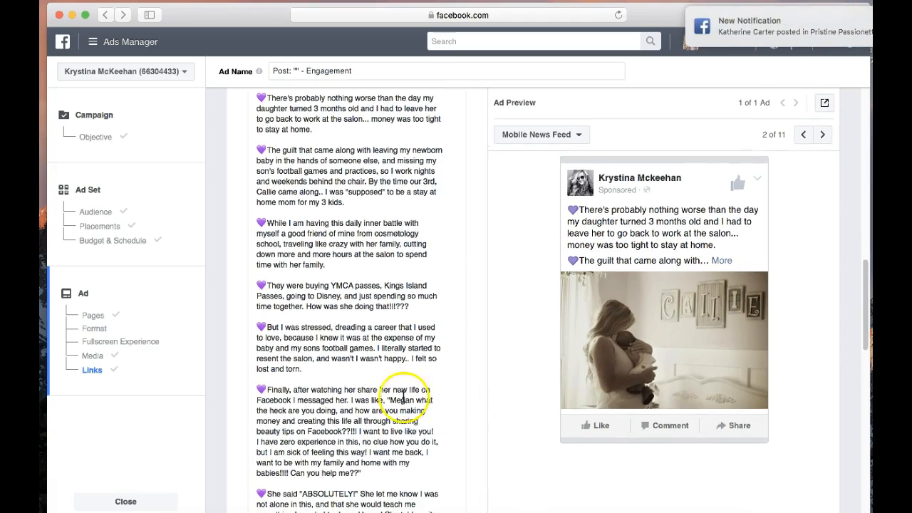
pyautogui.scroll(-10, 371, 370)
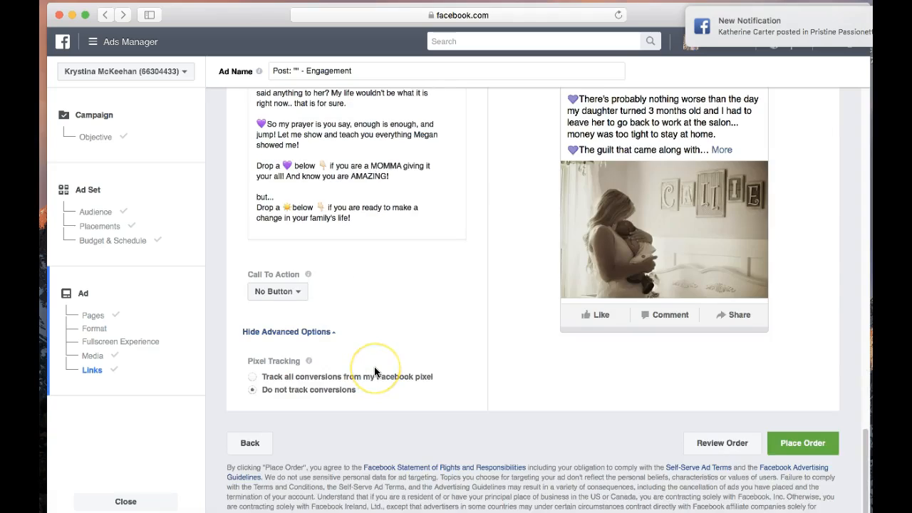
pyautogui.scroll(15, 376, 371)
pyautogui.scroll(6, 376, 370)
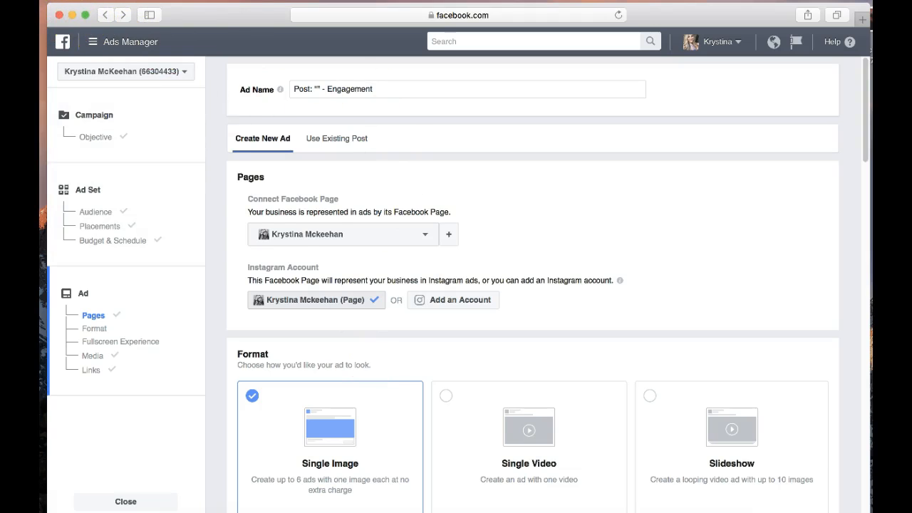
pyautogui.moveTo(241, 17); pyautogui.dragTo(238, 17)
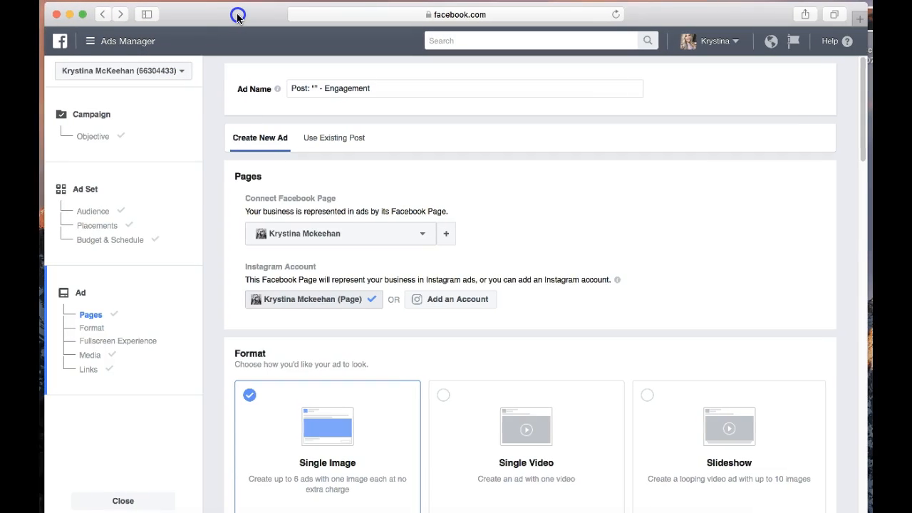